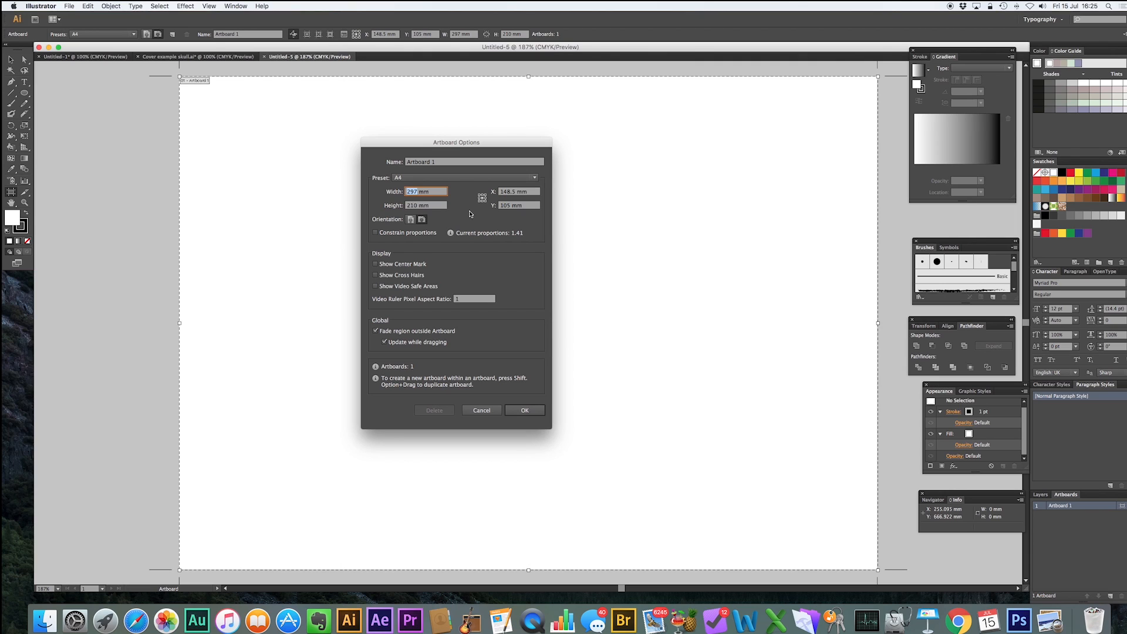
Set the artboard's width to 130 mm and height to 197 mm.
type("1")
type("0")
double_click(411, 206)
type("197")
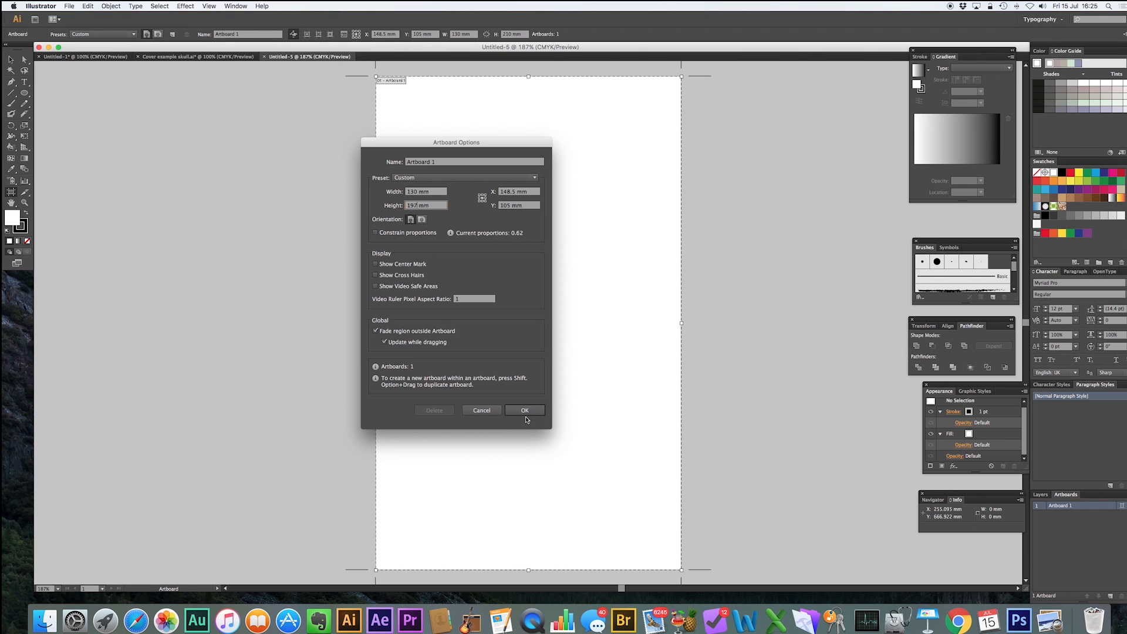
key("Return")
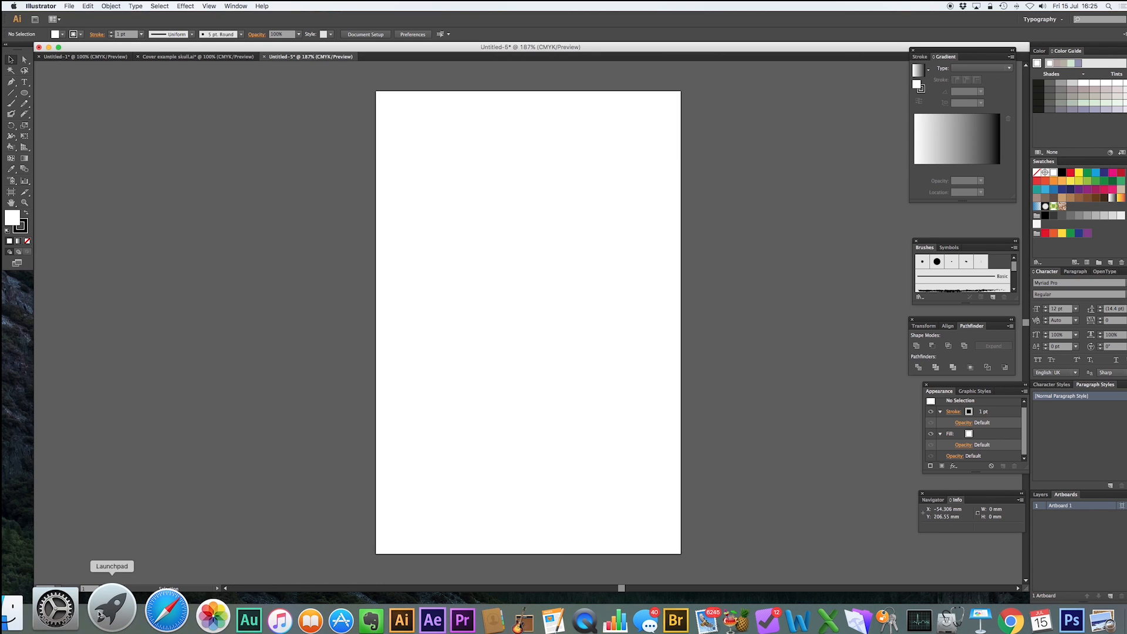
Place the paper_04.jpg texture into the document and rename its layer to paper.
left_click(54, 613)
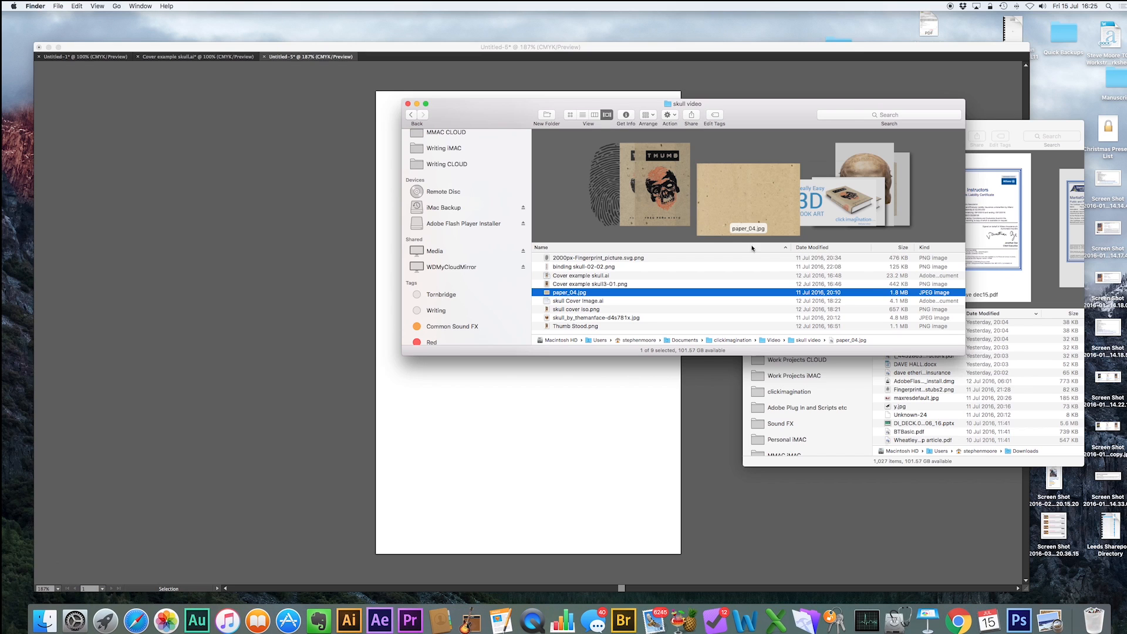
left_click_drag(567, 292, 246, 283)
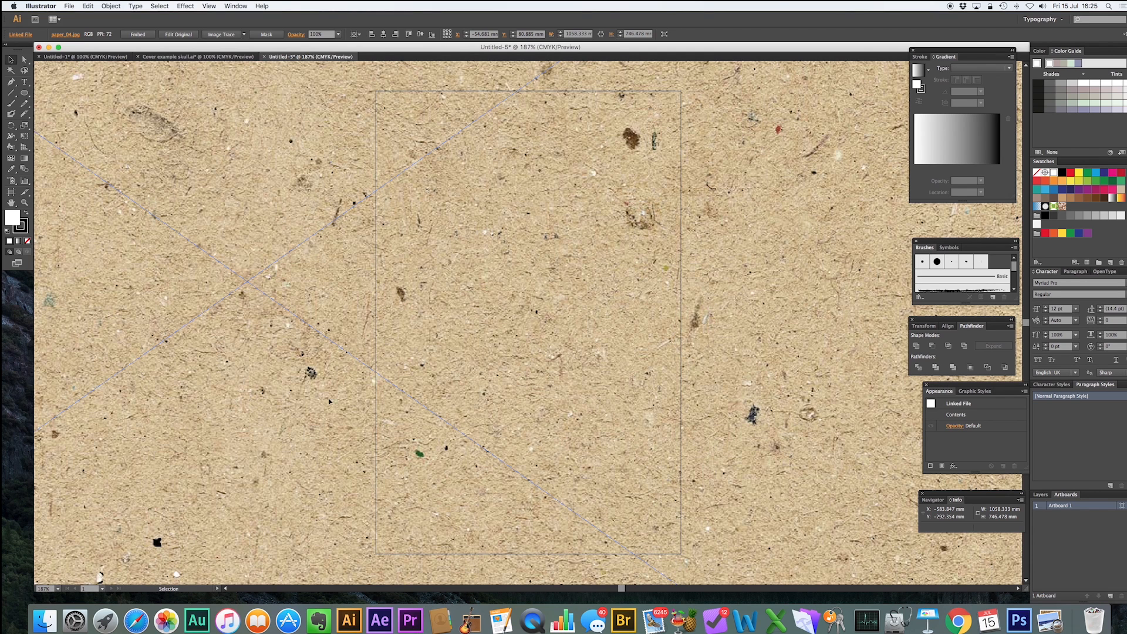
left_click(1040, 494)
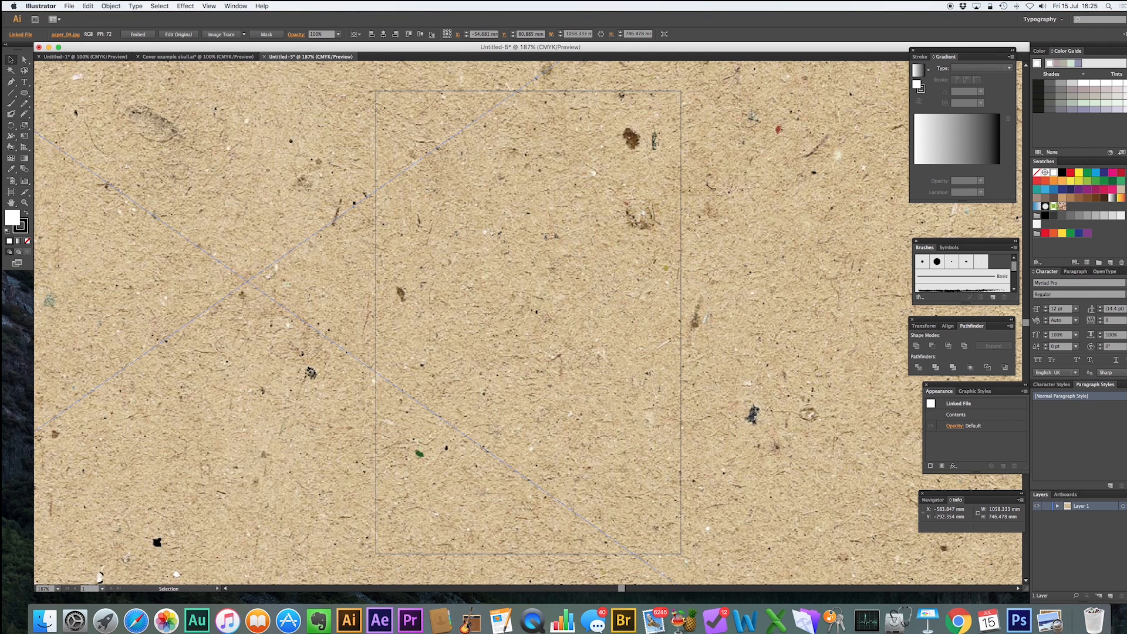
double_click(1081, 507)
type("paper")
key("Return")
Add a new layer, hide the paper layer, and place skull_by_themanface-d4s781x.jpg into the document.
left_click(1109, 596)
left_click(1036, 516)
left_click(42, 608)
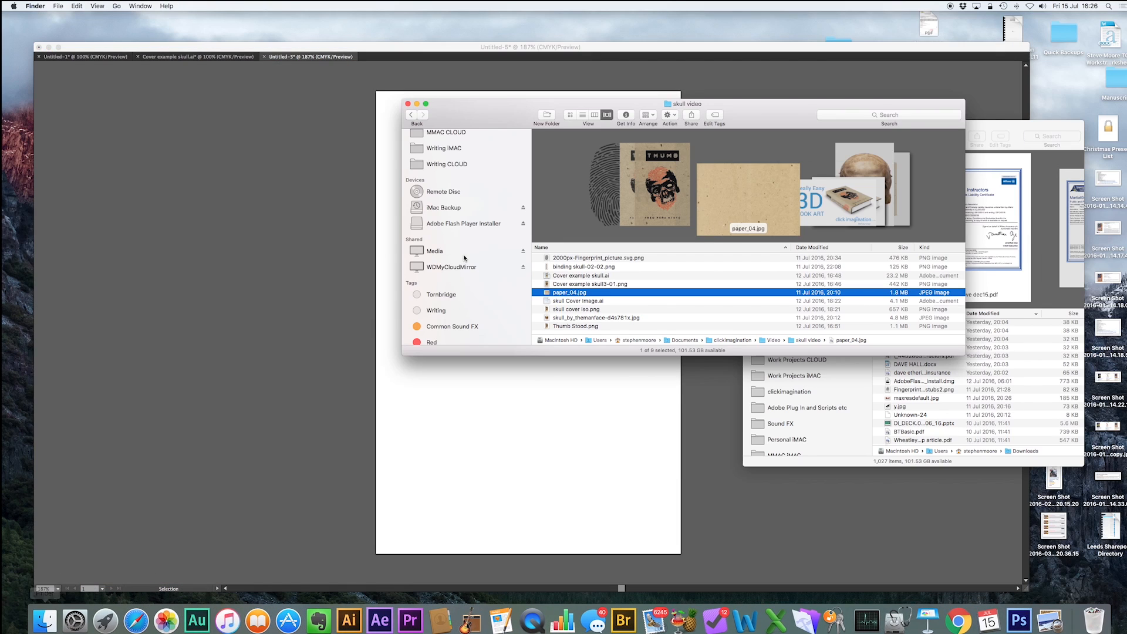
left_click(861, 195)
left_click_drag(762, 187, 200, 246)
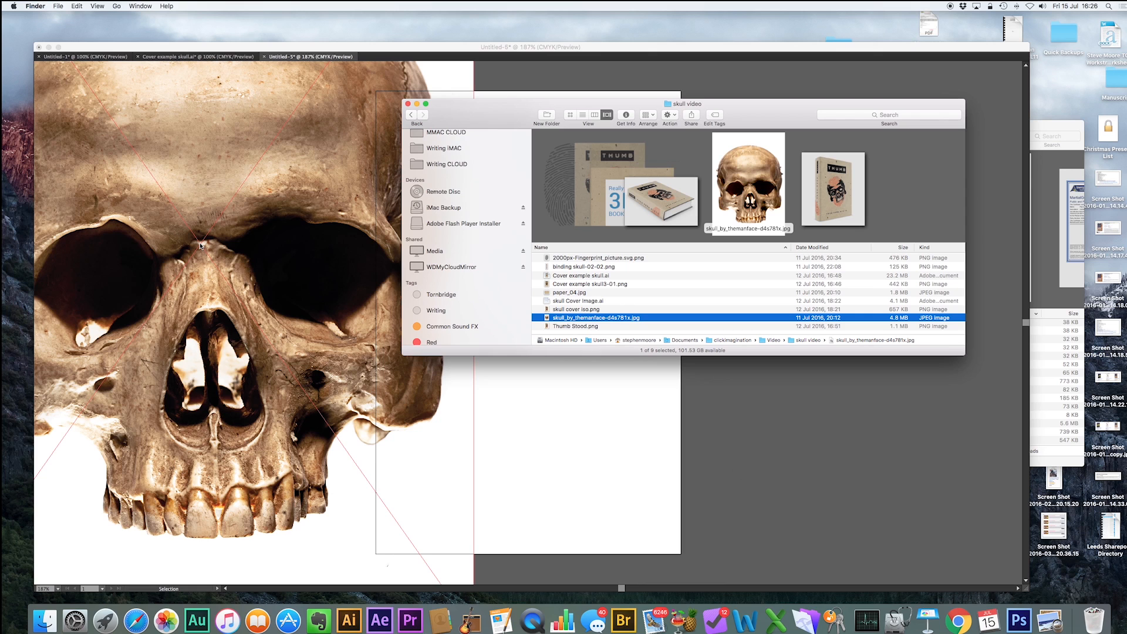
left_click(927, 485)
Rename the skull image's layer to skull and add another new layer named thumb.
double_click(1081, 506)
type("skull")
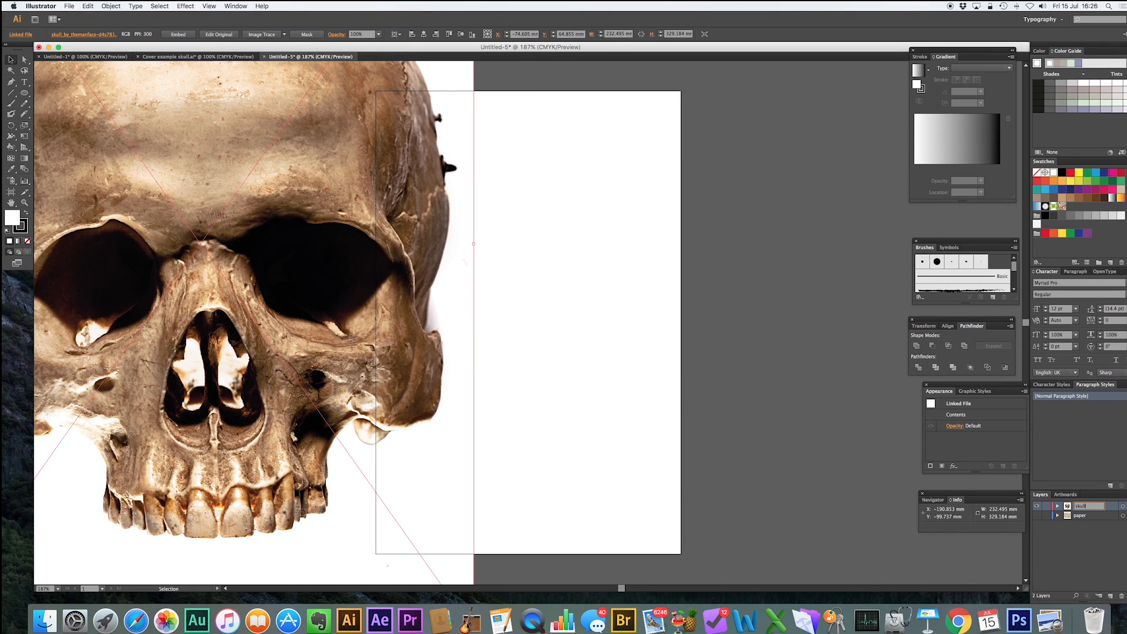
key("Return")
left_click(1111, 596)
double_click(1080, 506)
type("thumb")
key("Return")
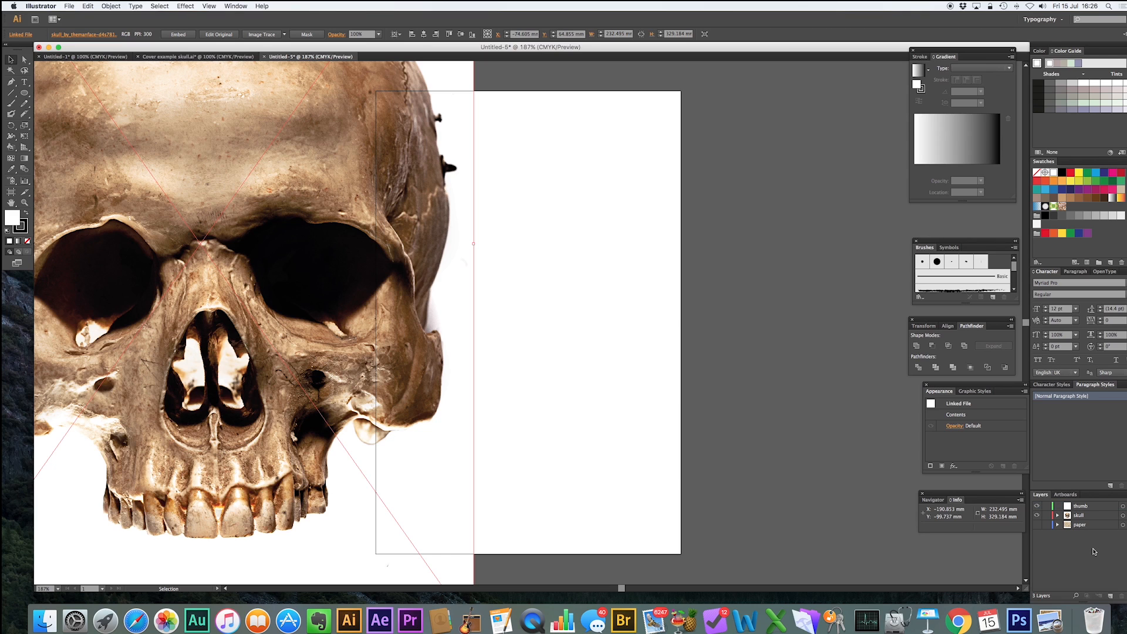
Hide the skull layer and place 2000px-Fingerprint_picture.svg.png onto the thumb layer.
left_click(1037, 515)
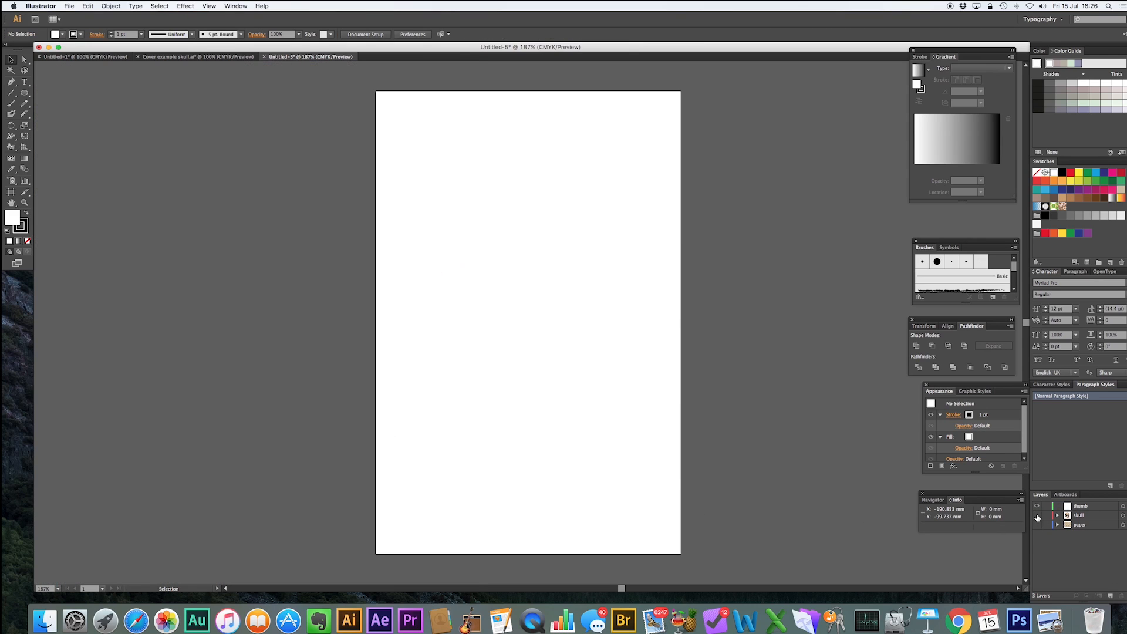
left_click(44, 620)
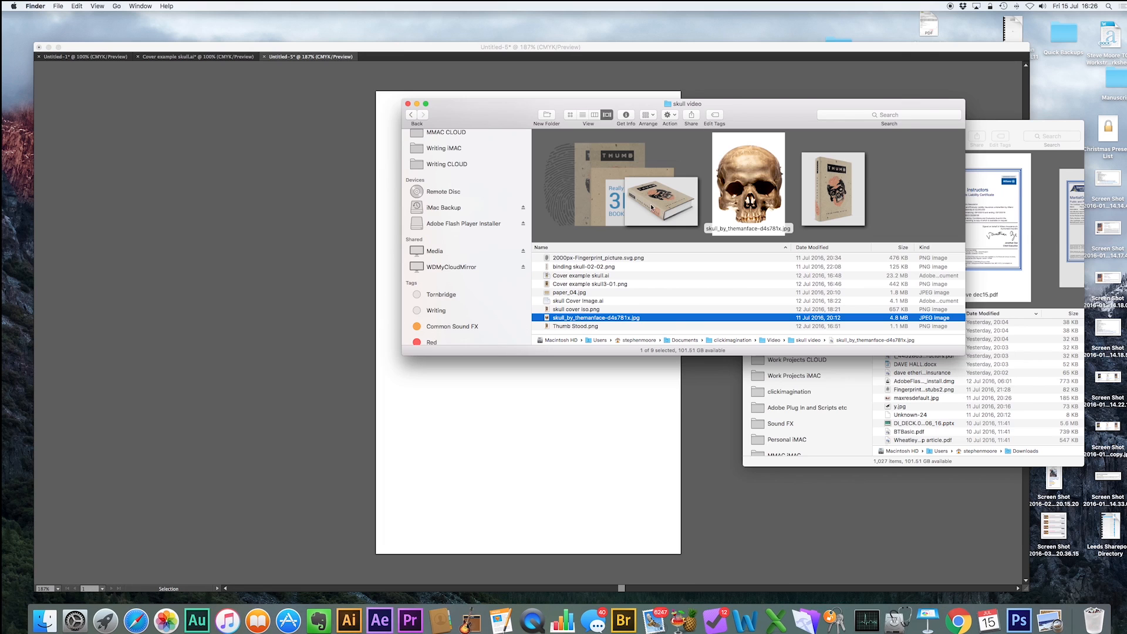
left_click(594, 275)
key("Up")
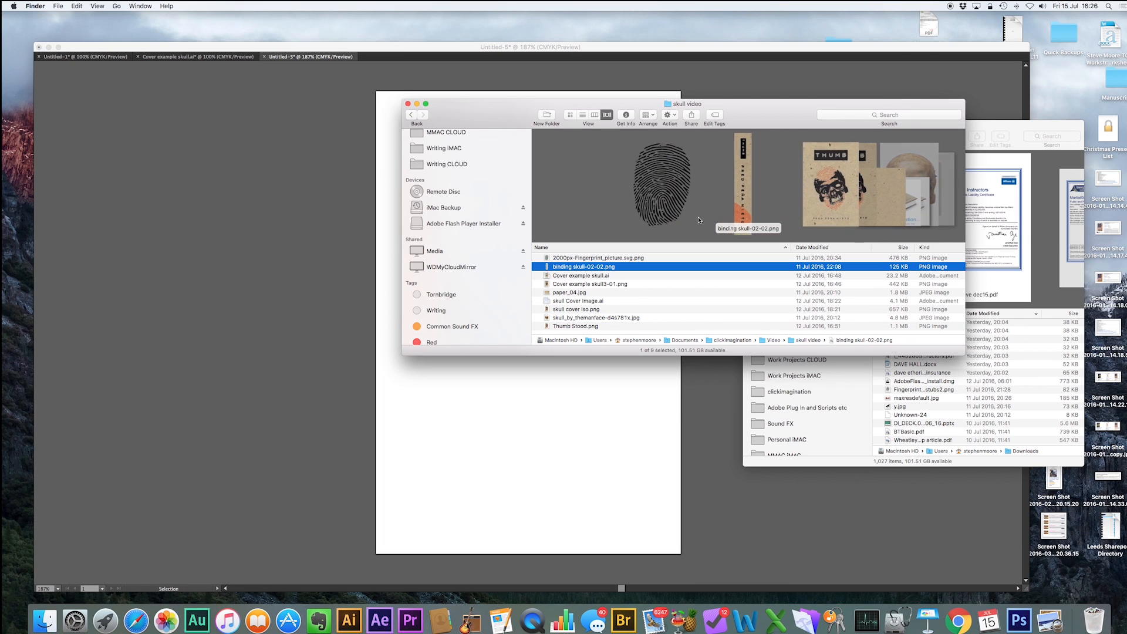
key("Up")
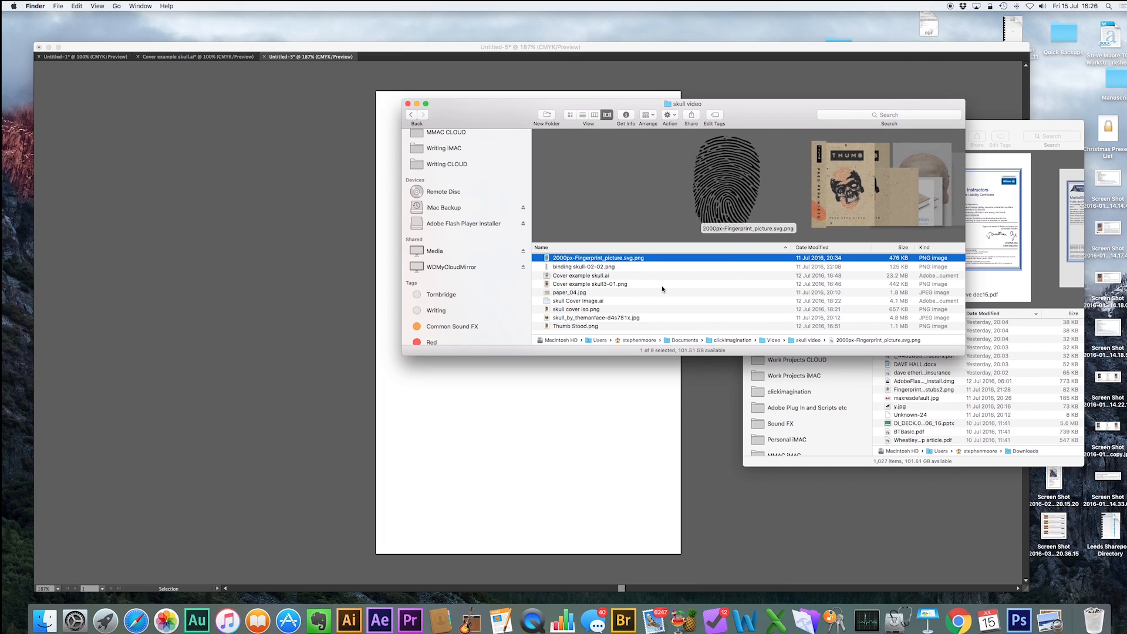
left_click_drag(597, 260, 303, 261)
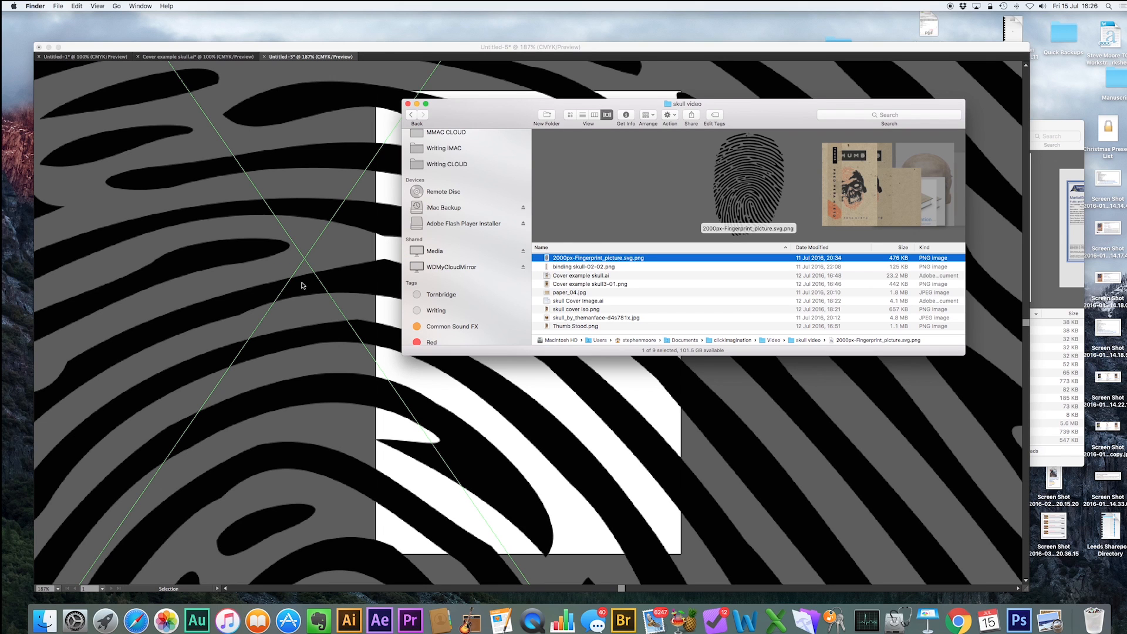
Scale the fingerprint down to about 142 × 206 mm and move it beside the artboard.
scroll(302, 286, "down", 6)
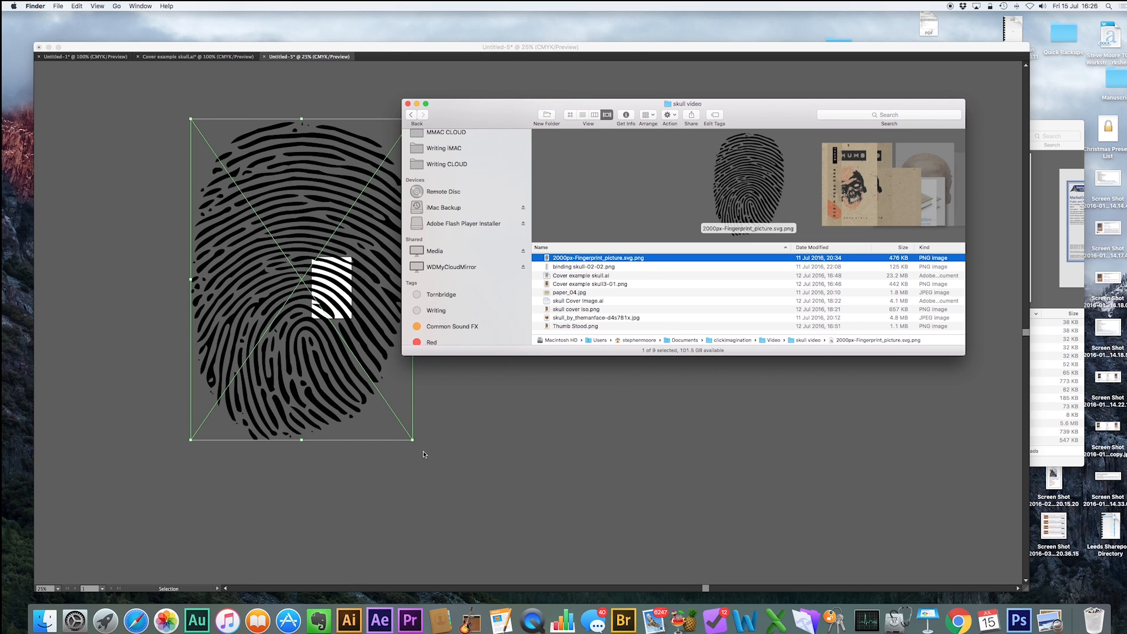
left_click(445, 443)
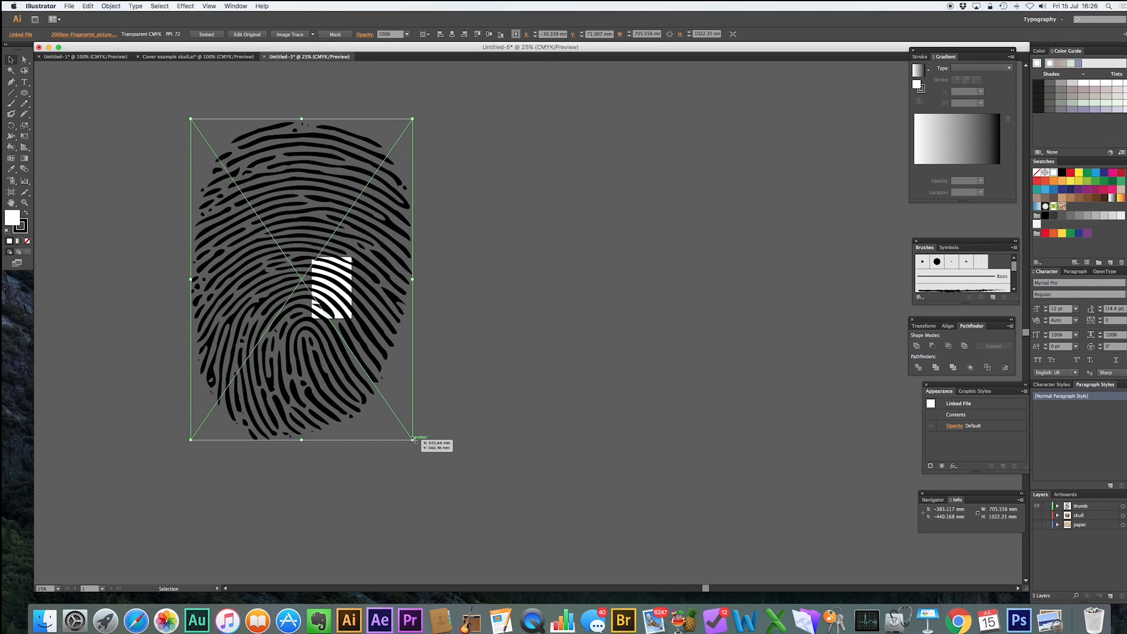
left_click_drag(413, 439, 234, 208)
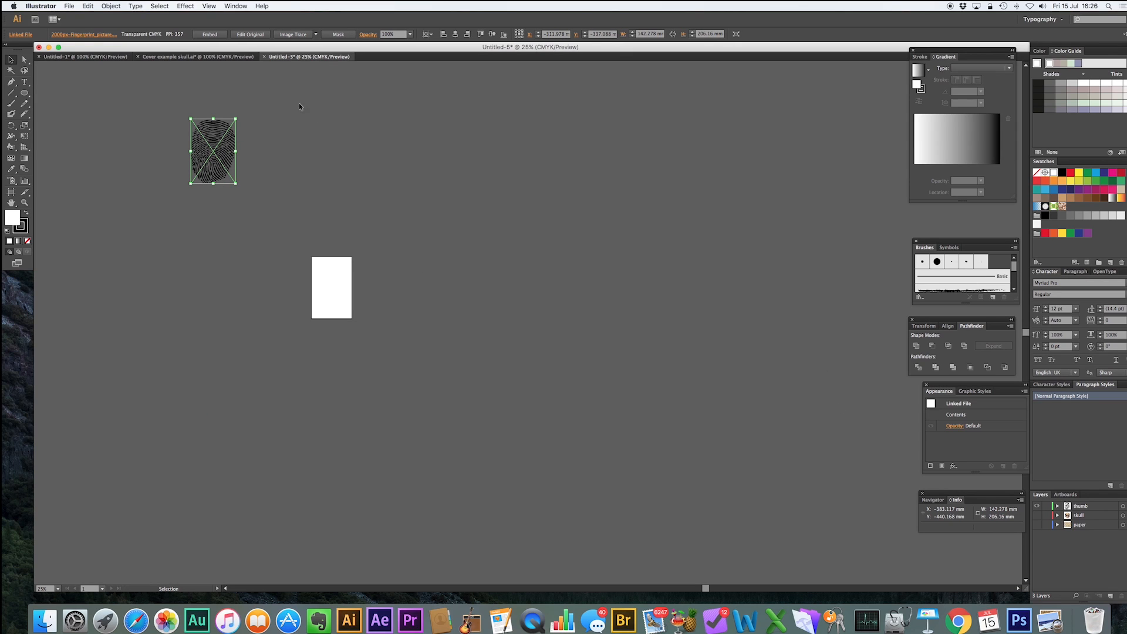
left_click_drag(223, 132, 414, 215)
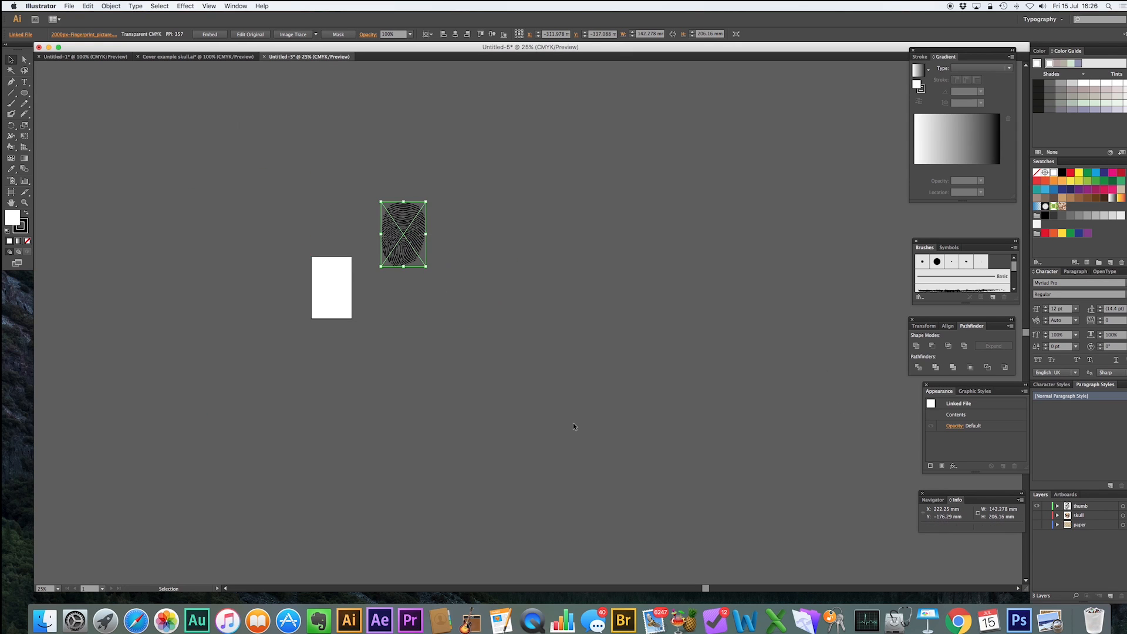
left_click(675, 401)
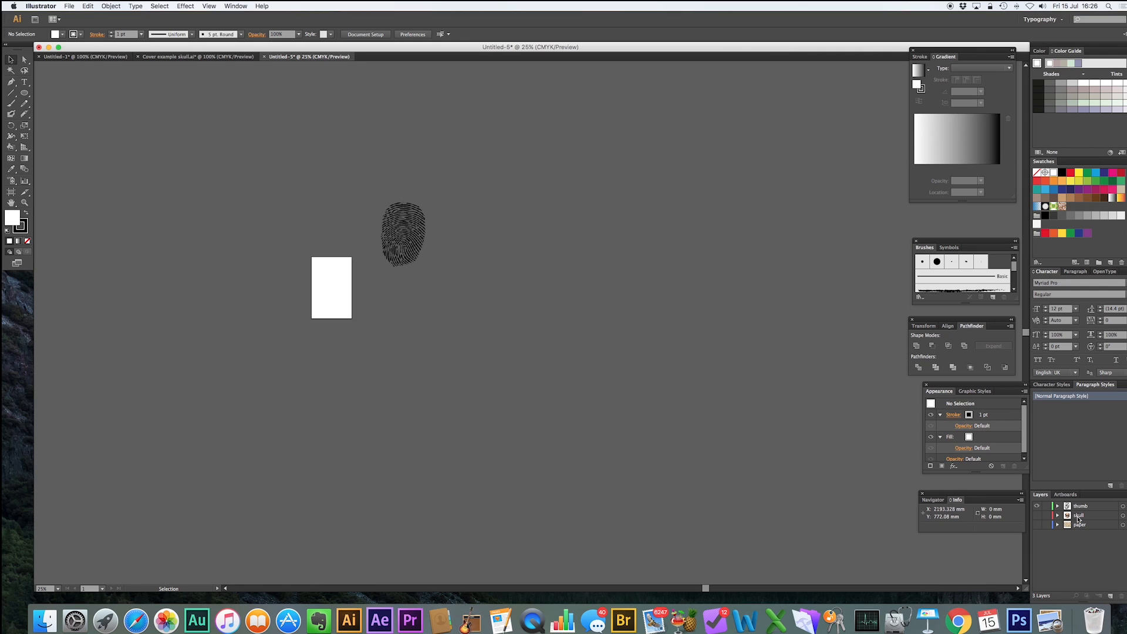
Show the skull layer in place of the thumb layer and move the skull image below the artboard.
left_click(1078, 517)
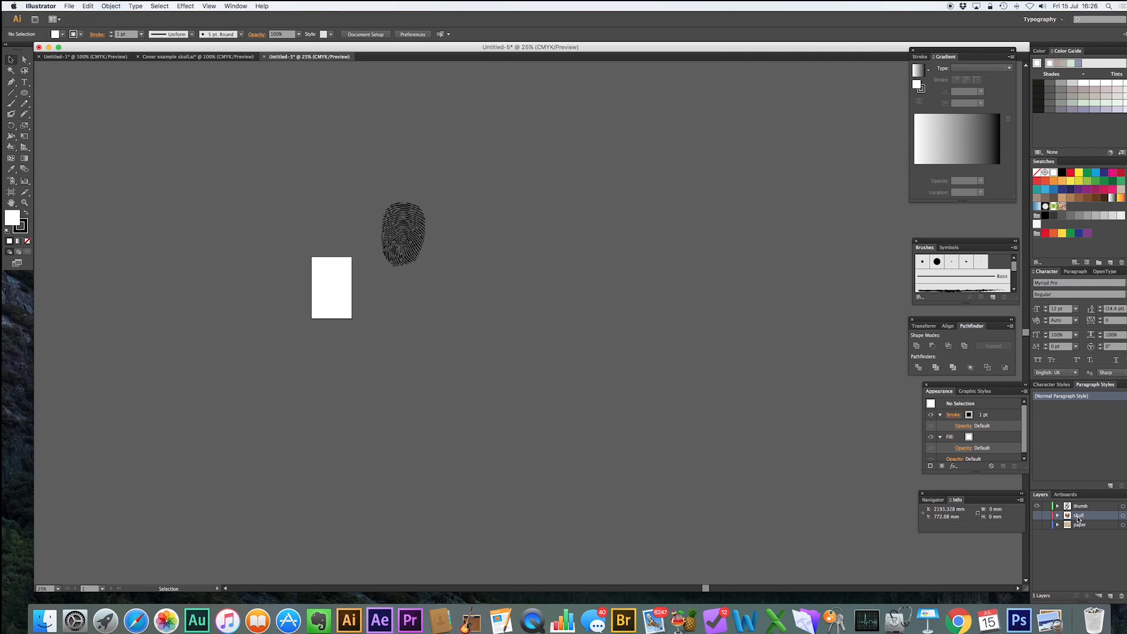
left_click(1036, 515)
left_click(1036, 505)
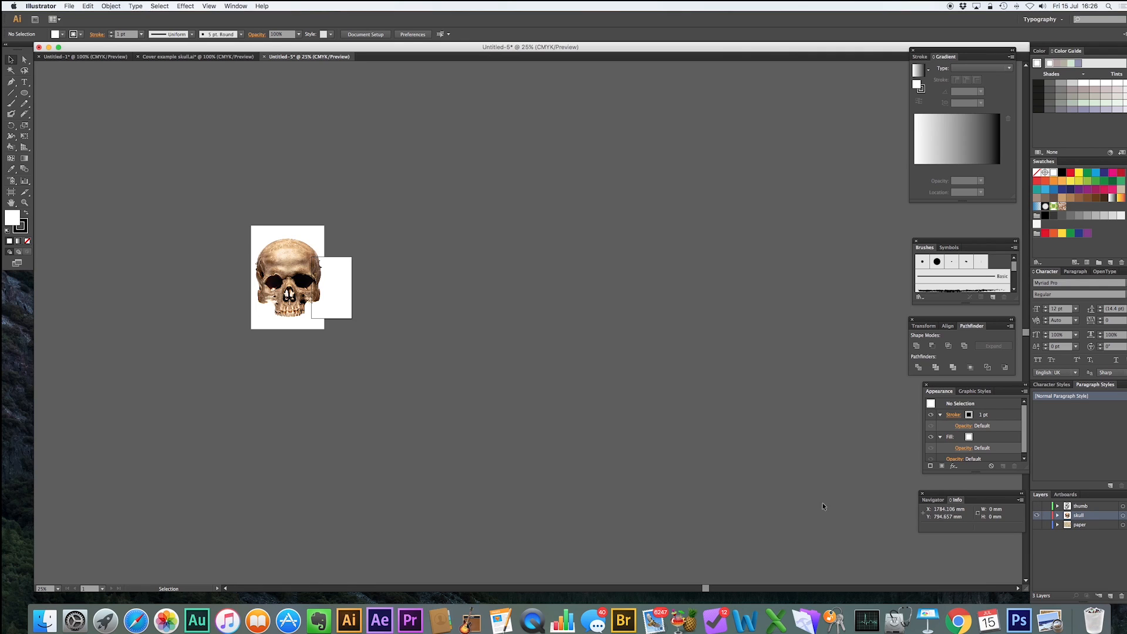
left_click_drag(280, 263, 398, 360)
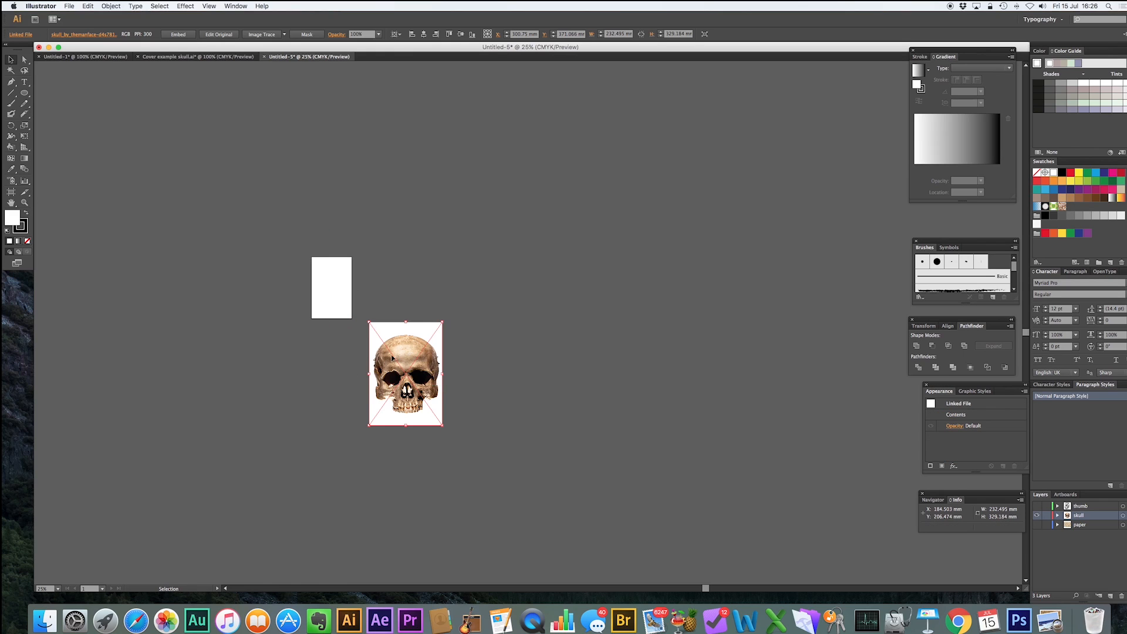
Image Trace the skull photo with the Black and White Logo preset.
left_click(284, 34)
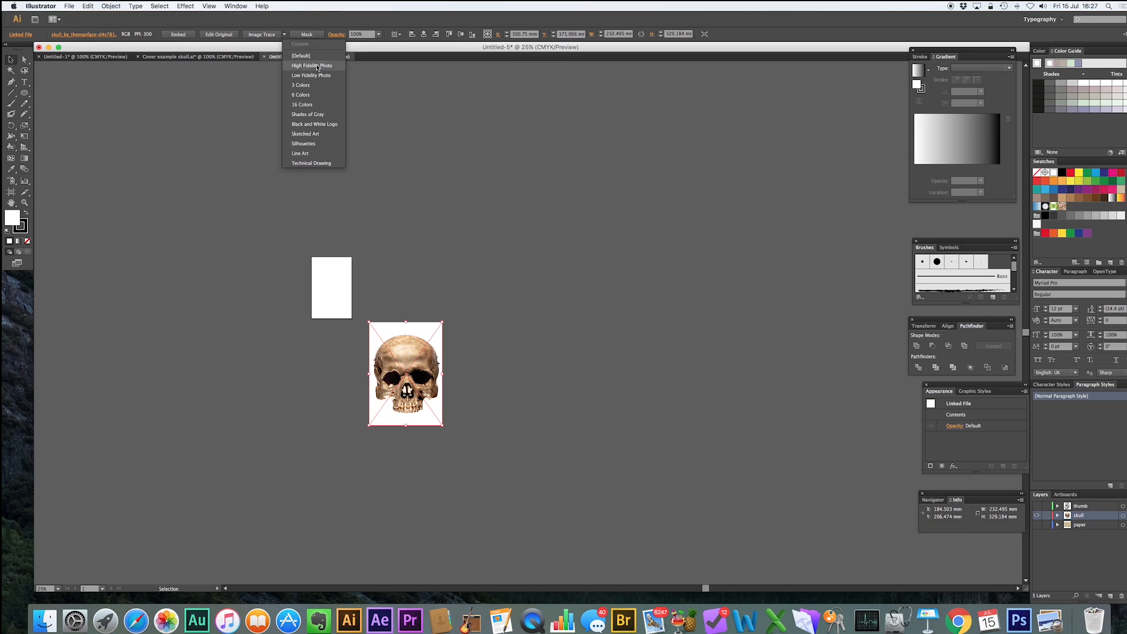
left_click(326, 124)
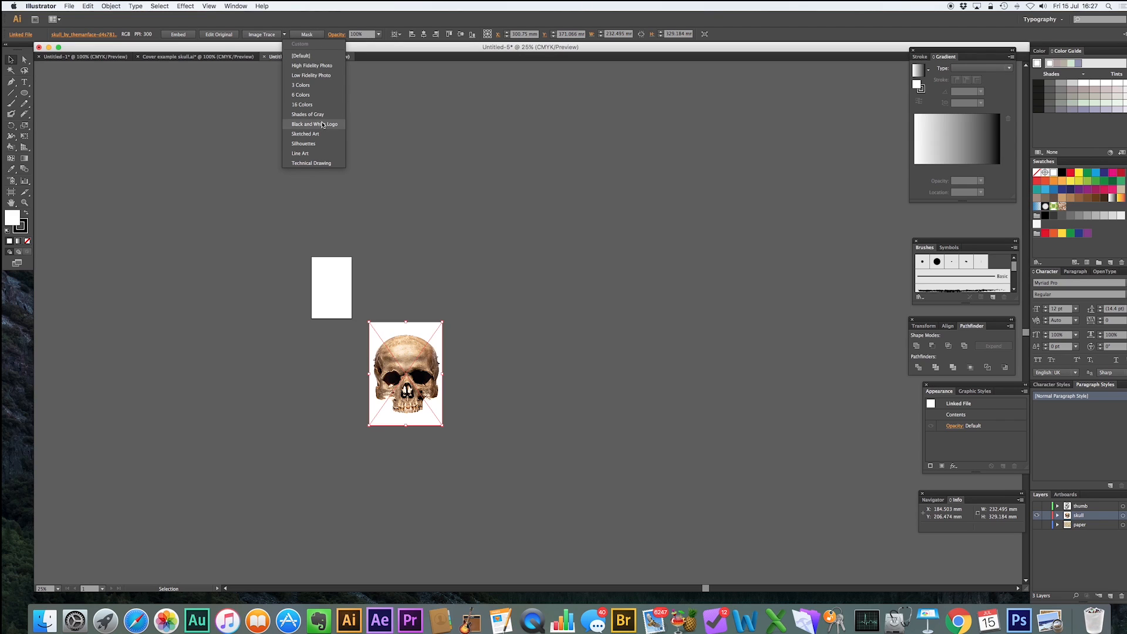
left_click(658, 355)
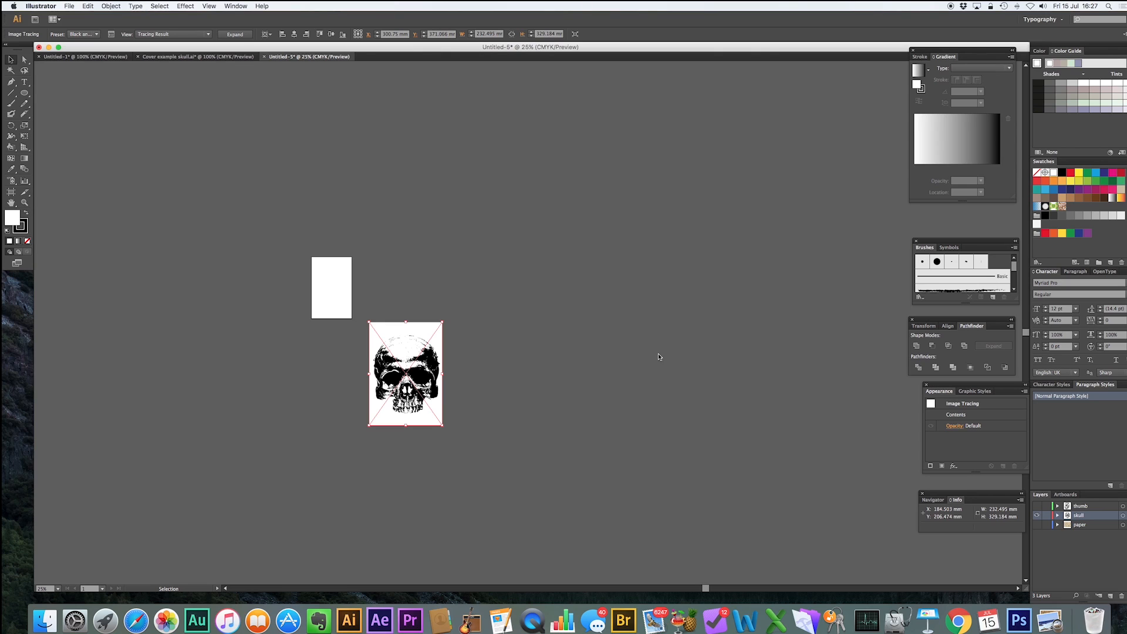
left_click(423, 284)
left_click(416, 331)
Expand the traced skull and ungroup its shapes.
left_click(245, 35)
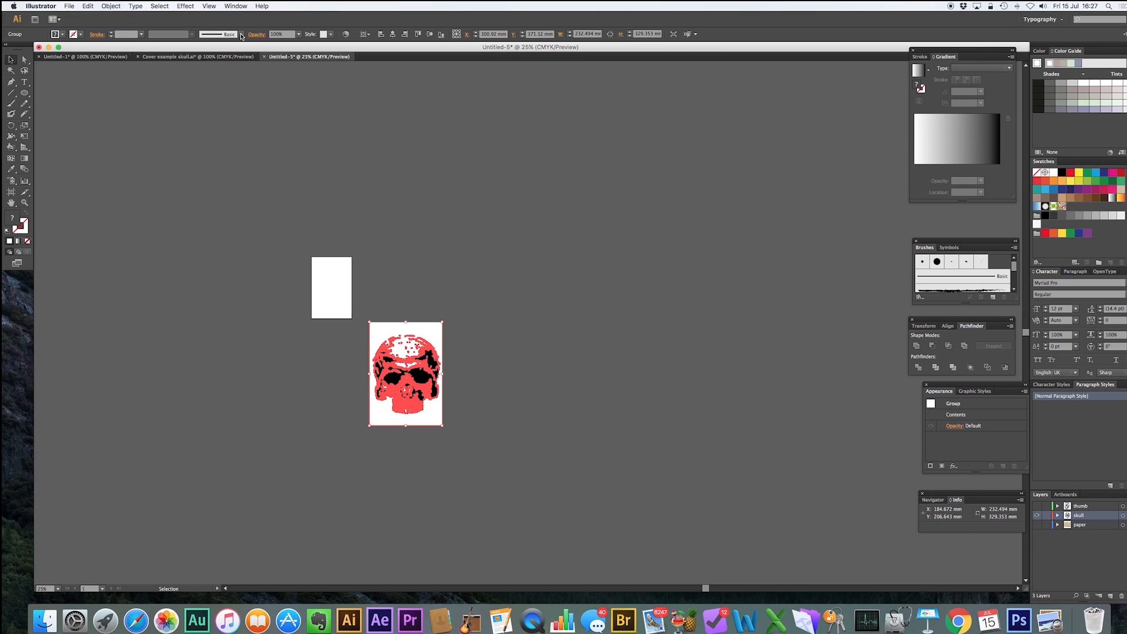
left_click(111, 6)
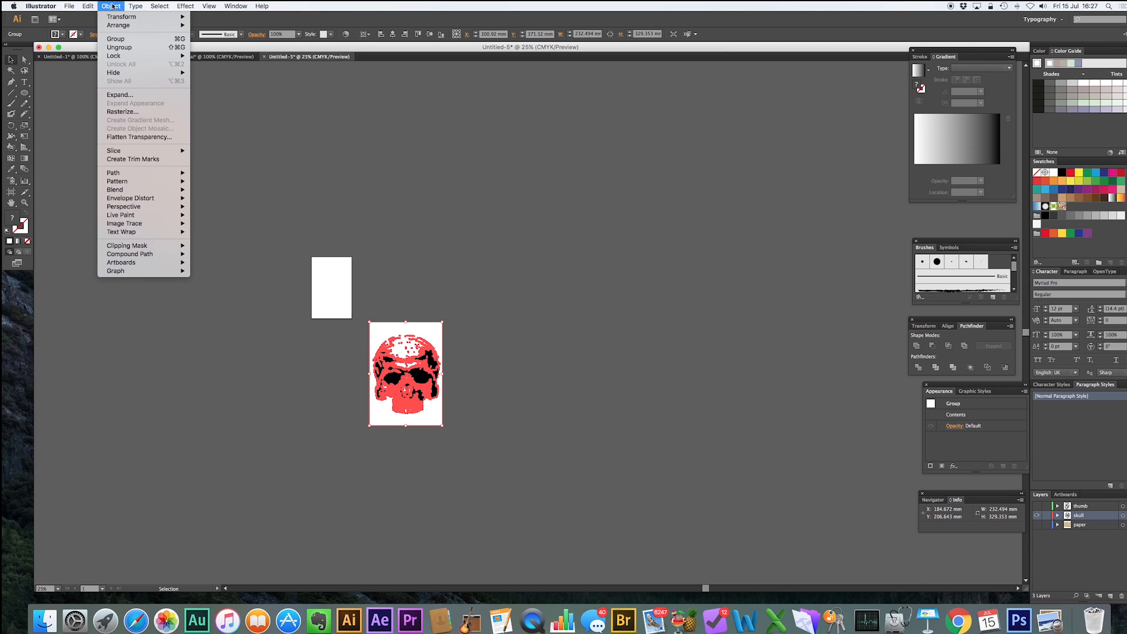
left_click(132, 50)
left_click(474, 293)
Move the skull's black compound shape off to the side of the artboard, away from the white shapes.
key("z")
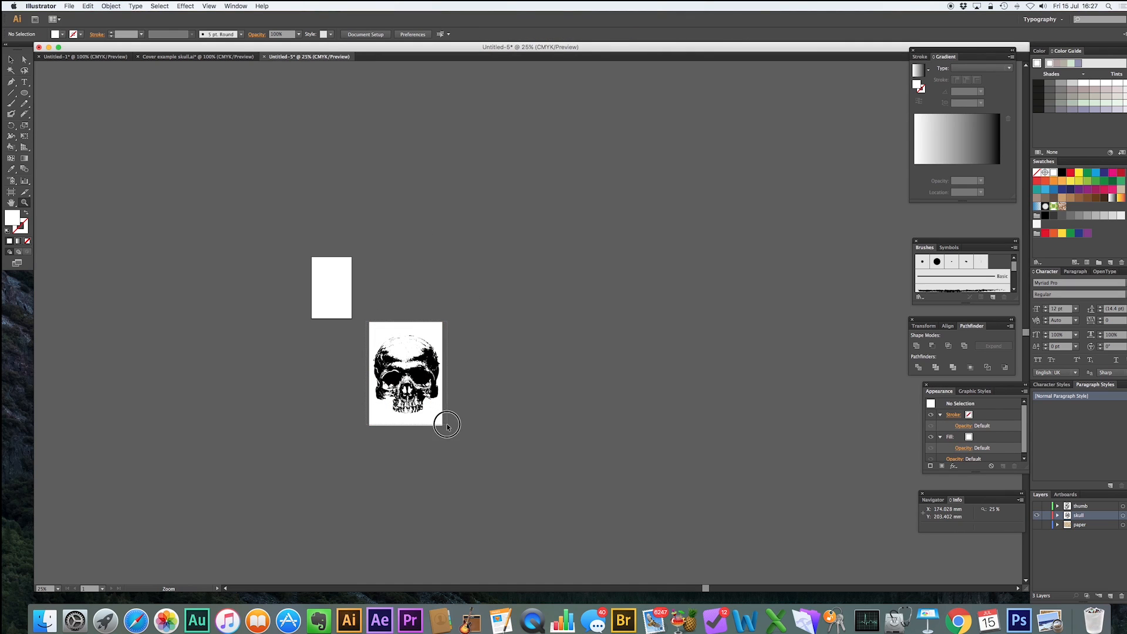
left_click_drag(447, 425, 447, 425)
left_click(10, 60)
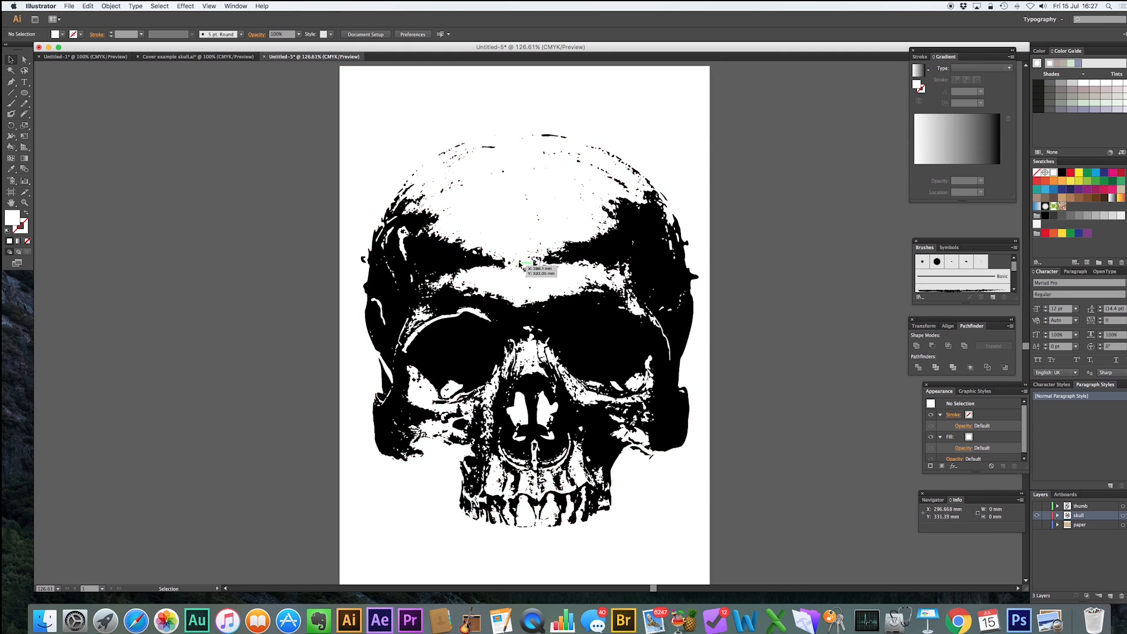
left_click(760, 241)
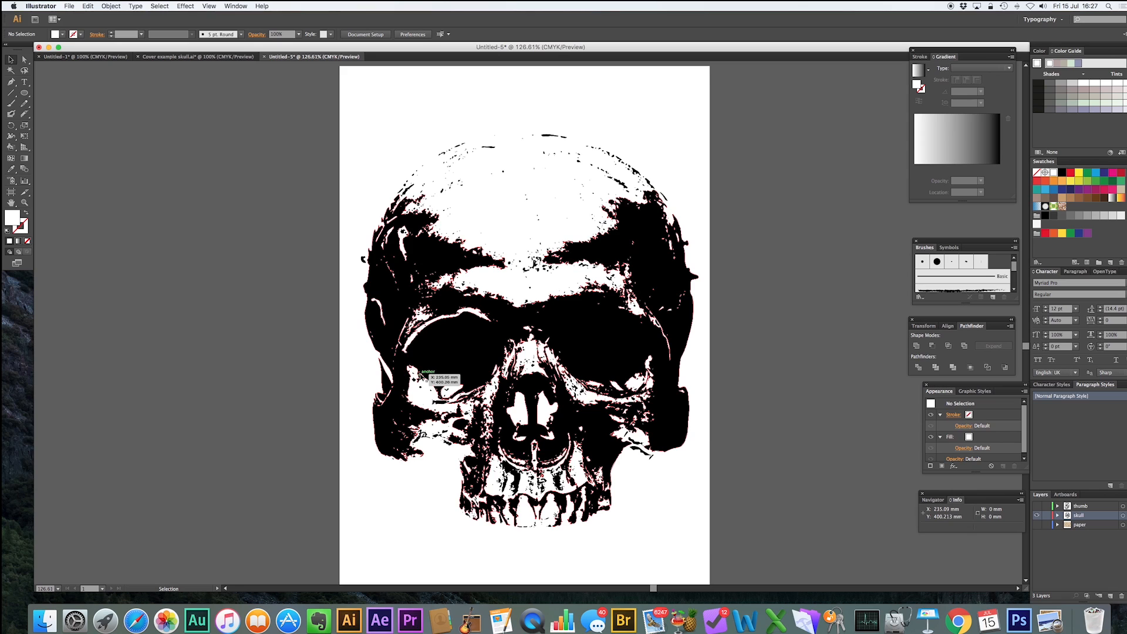
scroll(420, 373, "down", 2)
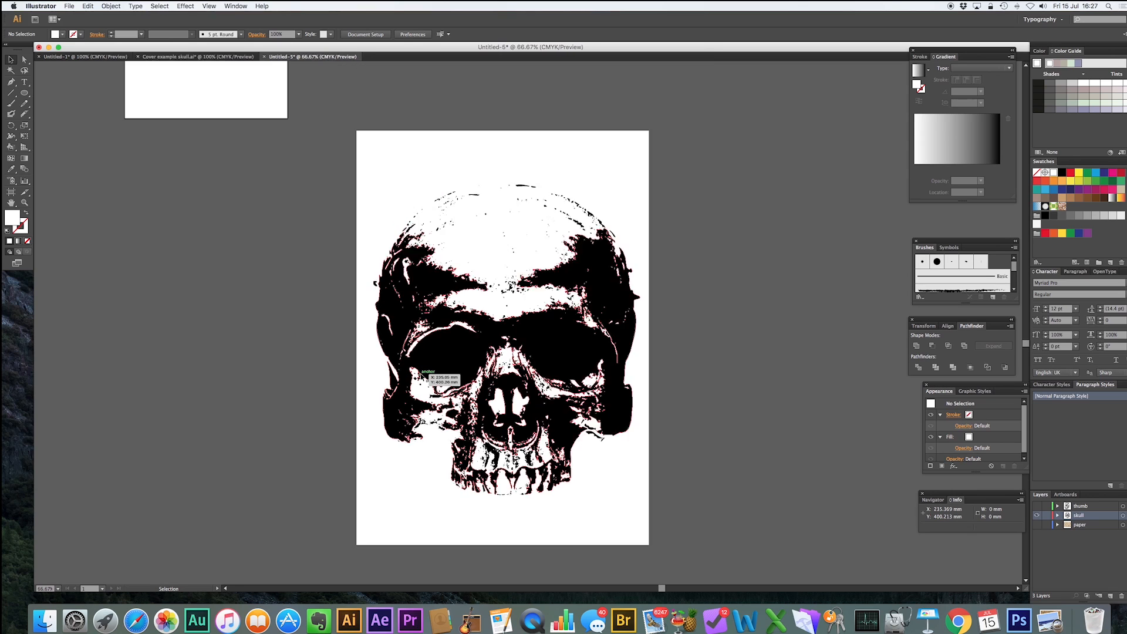
left_click_drag(559, 309, 807, 269)
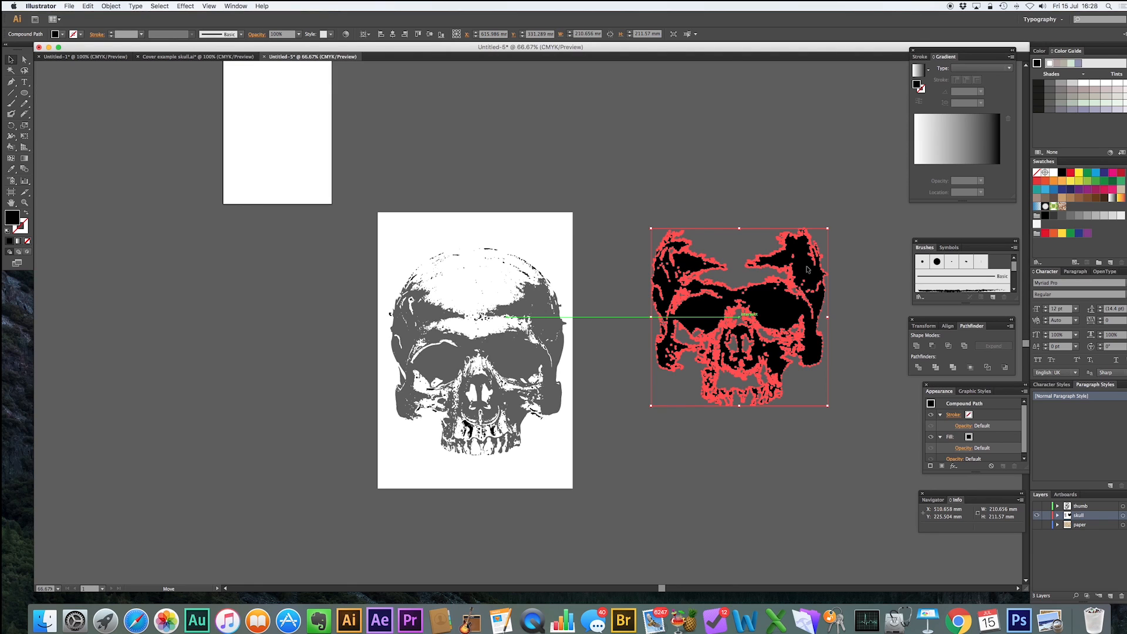
left_click_drag(808, 269, 807, 269)
left_click(745, 174)
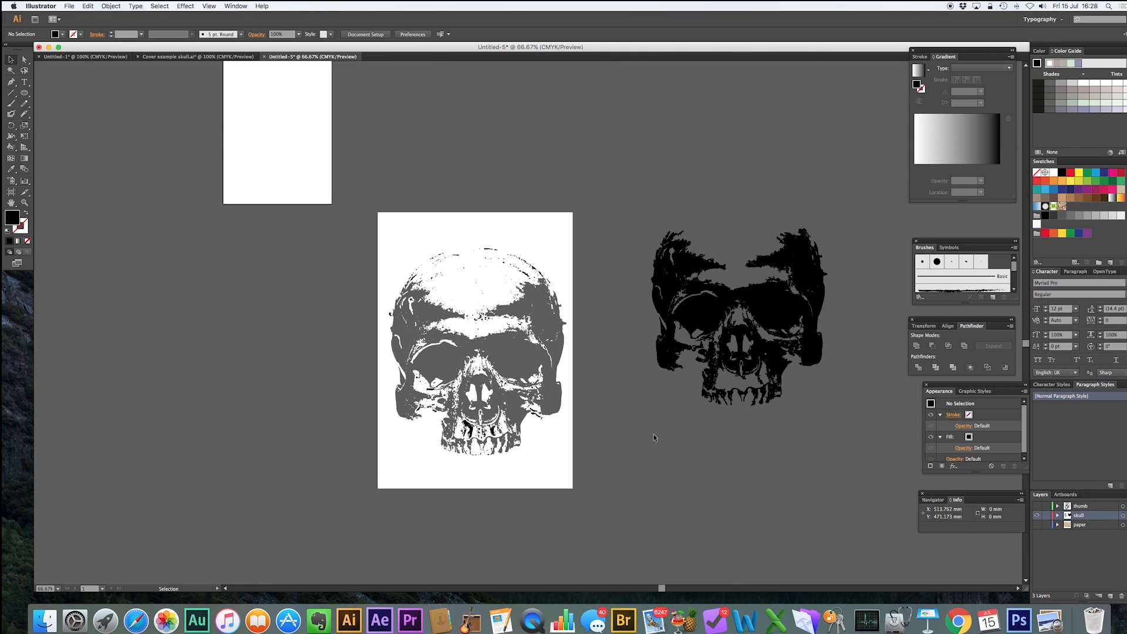
Delete the white background shape behind the traced skull.
left_click(537, 223)
key("Delete")
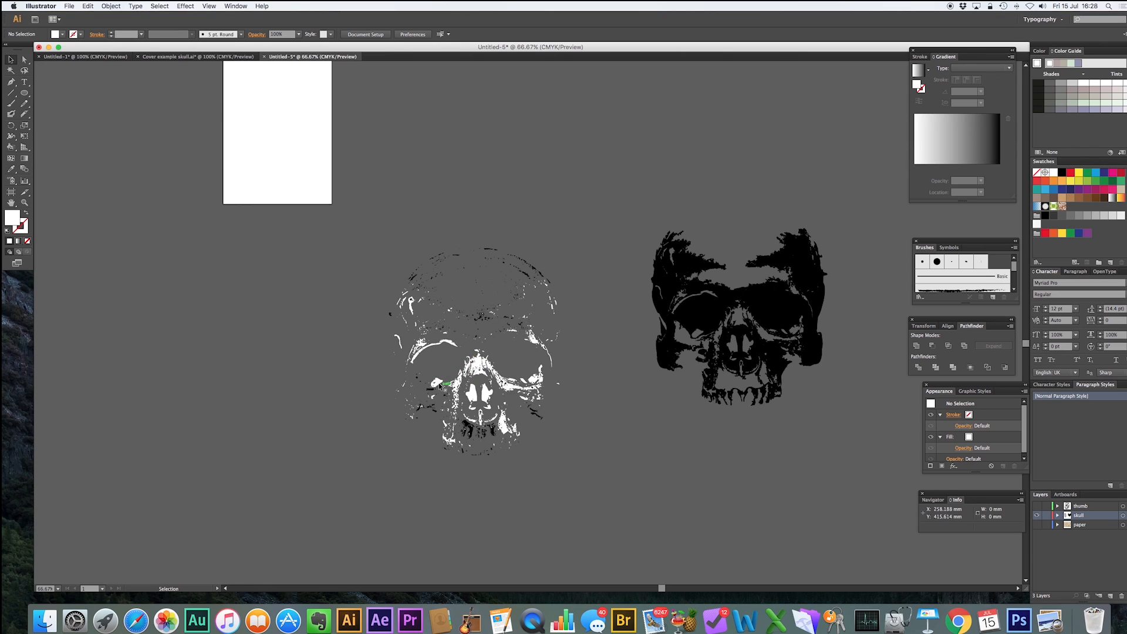
Select the small white fragment below the black skull and rotate it.
left_click_drag(532, 340, 694, 435)
left_click(726, 453)
left_click(695, 435)
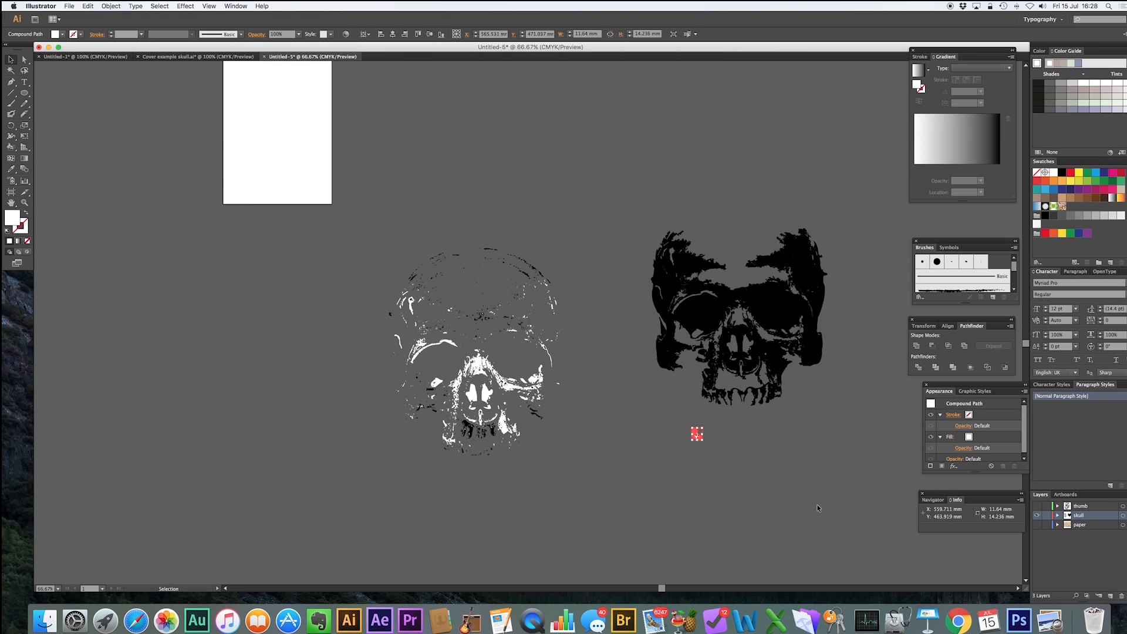
left_click(12, 125)
left_click_drag(721, 434, 749, 483)
Move a white eye shape from the white skull into the black skull's left eye socket and rotate it to fit.
left_click(11, 59)
left_click_drag(444, 383, 703, 311)
left_click(11, 125)
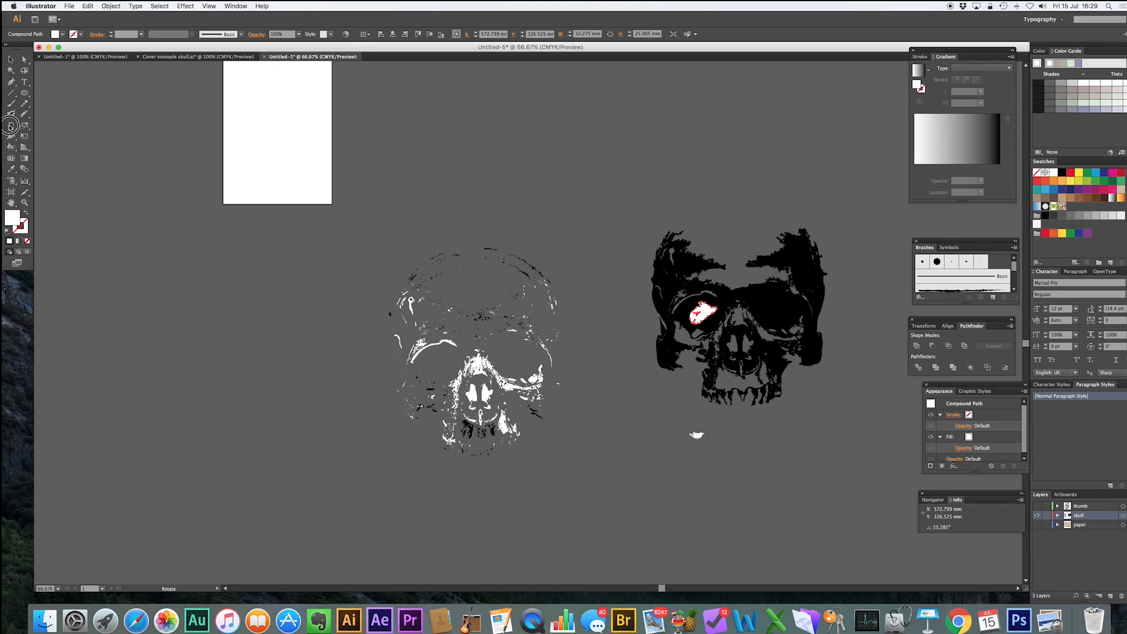
left_click_drag(742, 270, 755, 294)
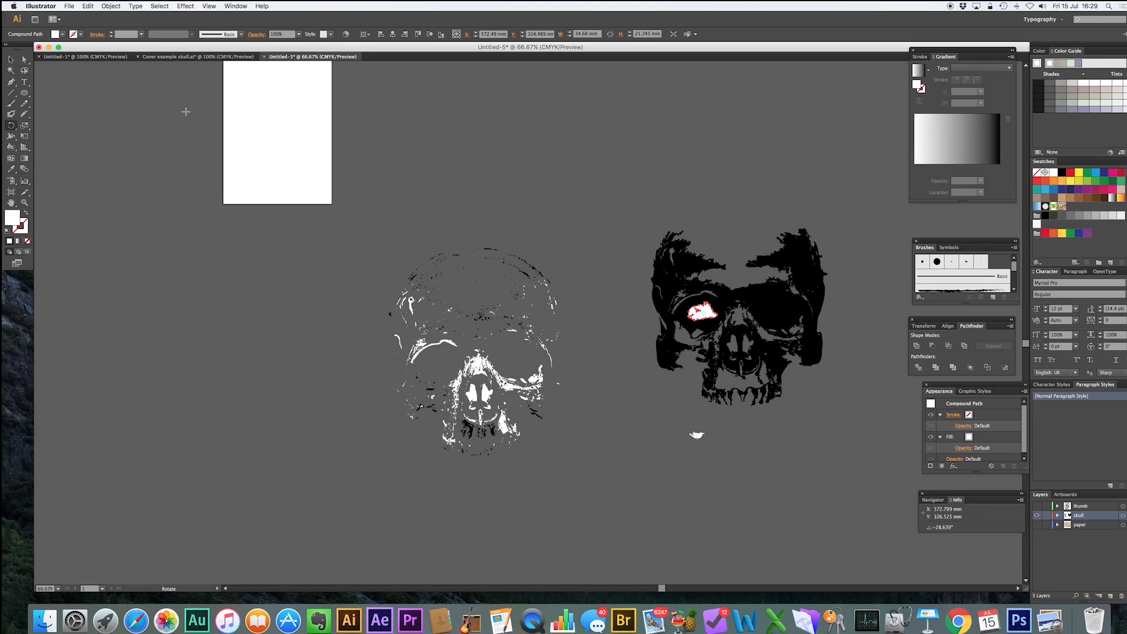
Move the rotated small white fragment into the black skull's right eye socket.
left_click(10, 58)
left_click(697, 435)
left_click_drag(705, 431, 776, 311)
left_click(858, 441)
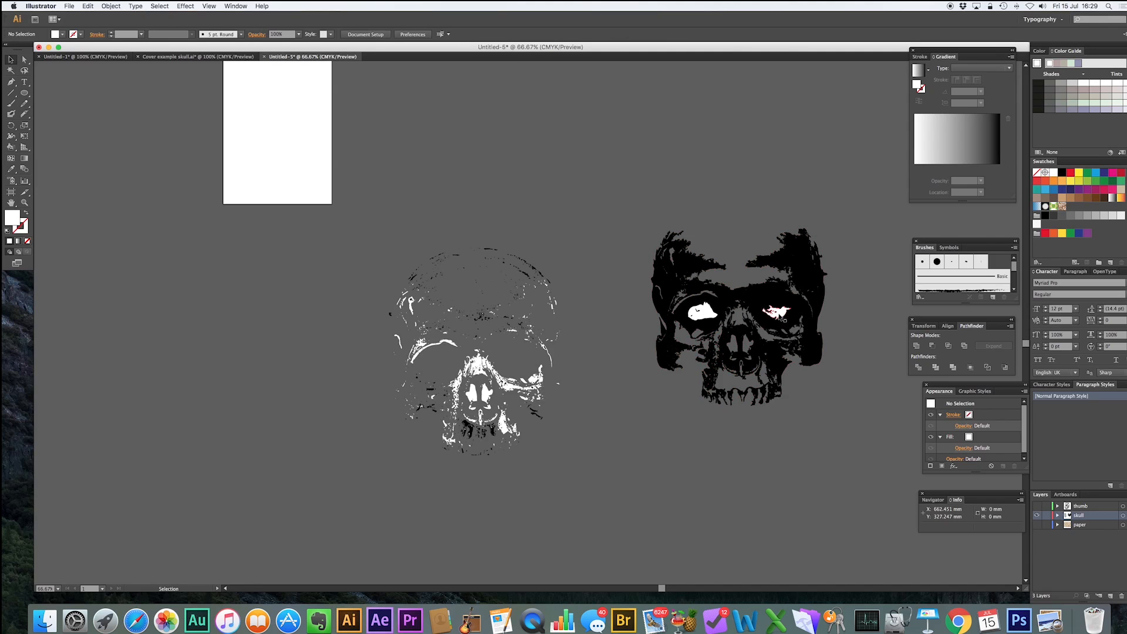
Select both white eye shapes and set their fill to None.
left_click(780, 317)
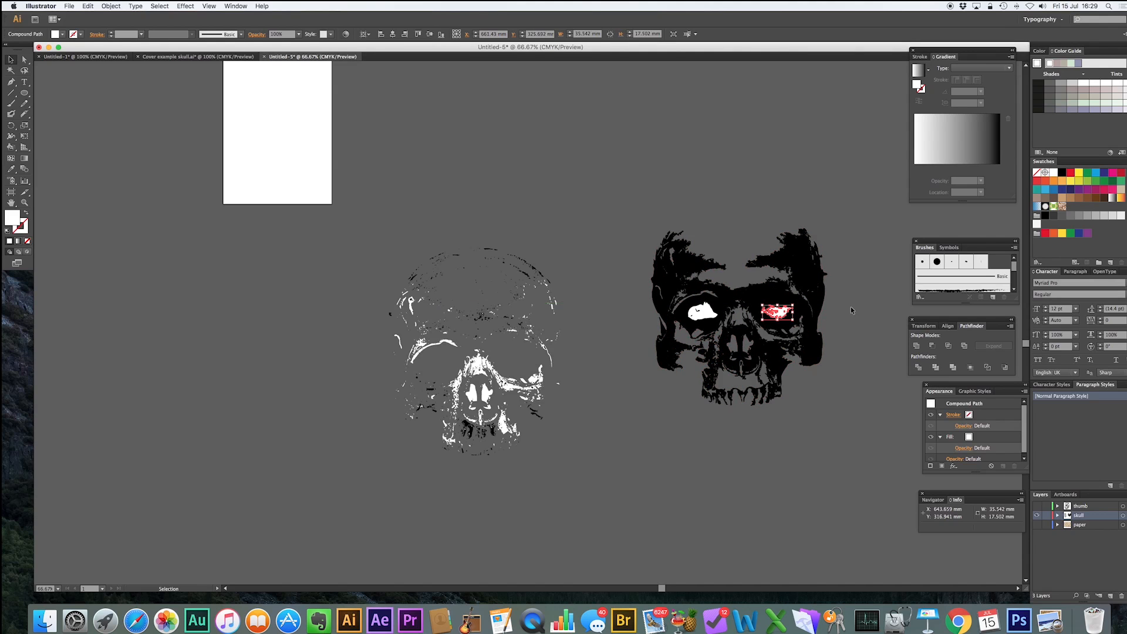
left_click(880, 450)
left_click(785, 313)
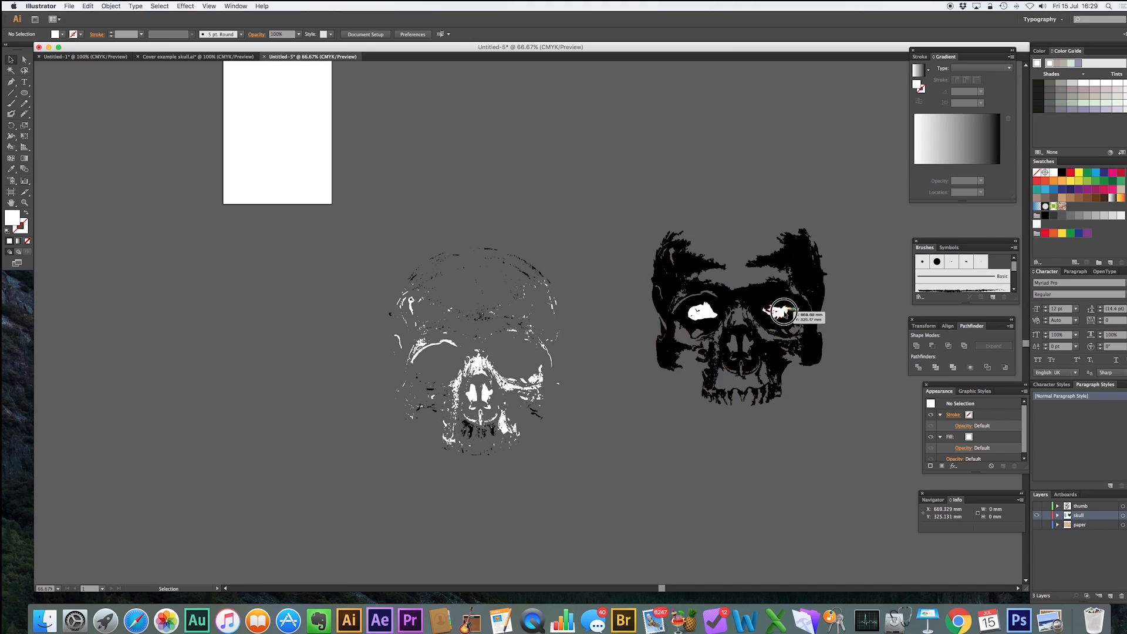
left_click(710, 311, "shift")
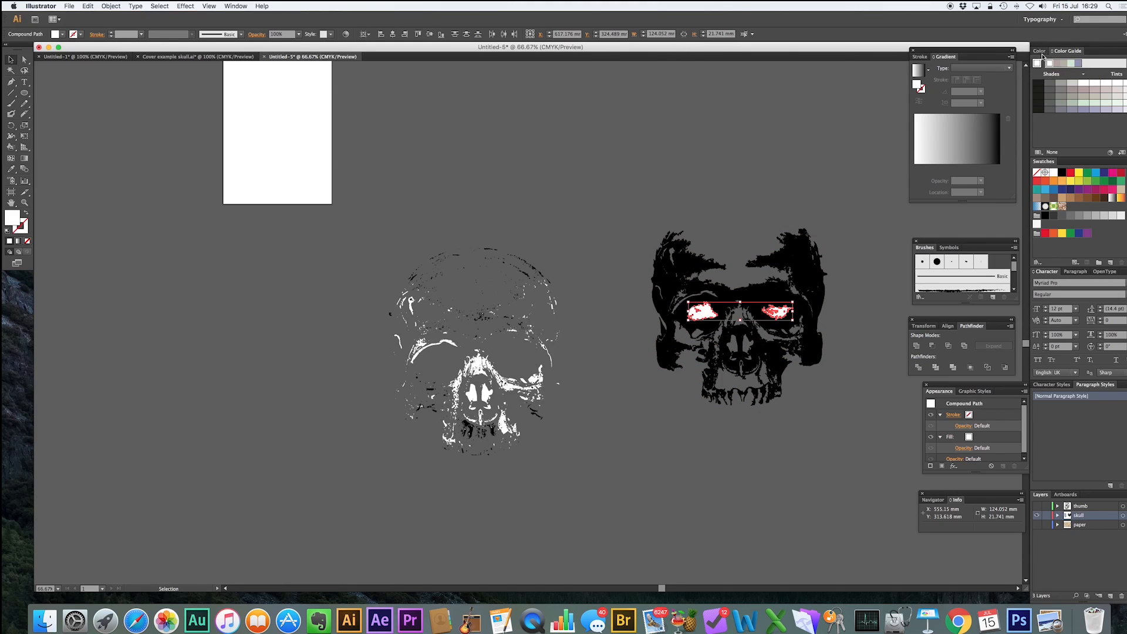
left_click(1040, 51)
left_click(1036, 173)
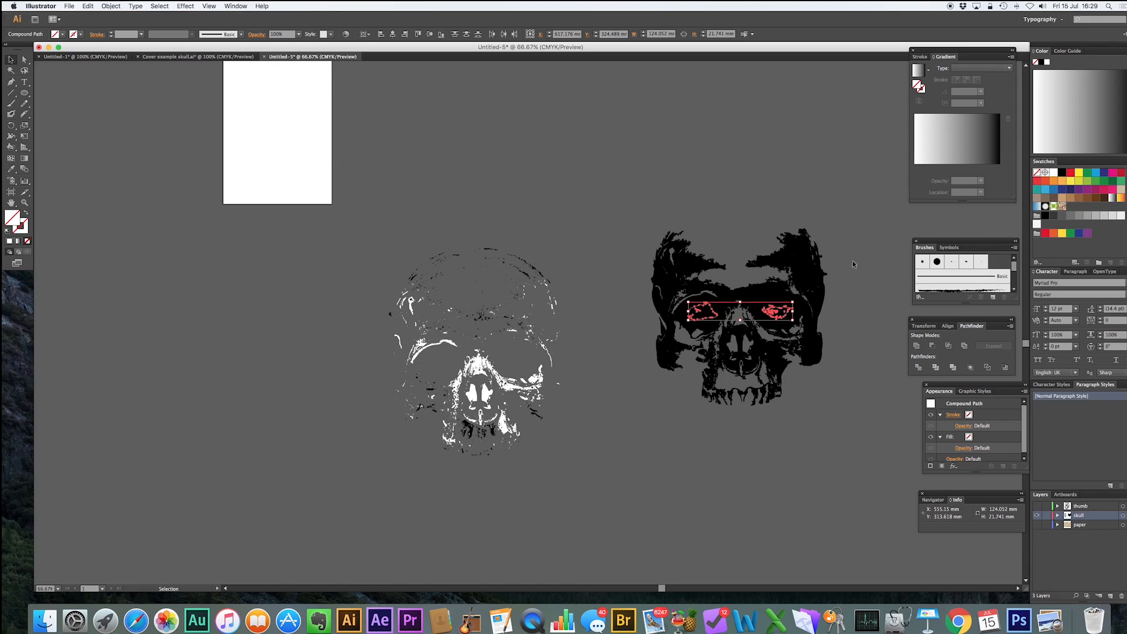
Add the black skull to the selection and subtract the eye shapes from it with Pathfinder Minus Front.
left_click(687, 261, "shift")
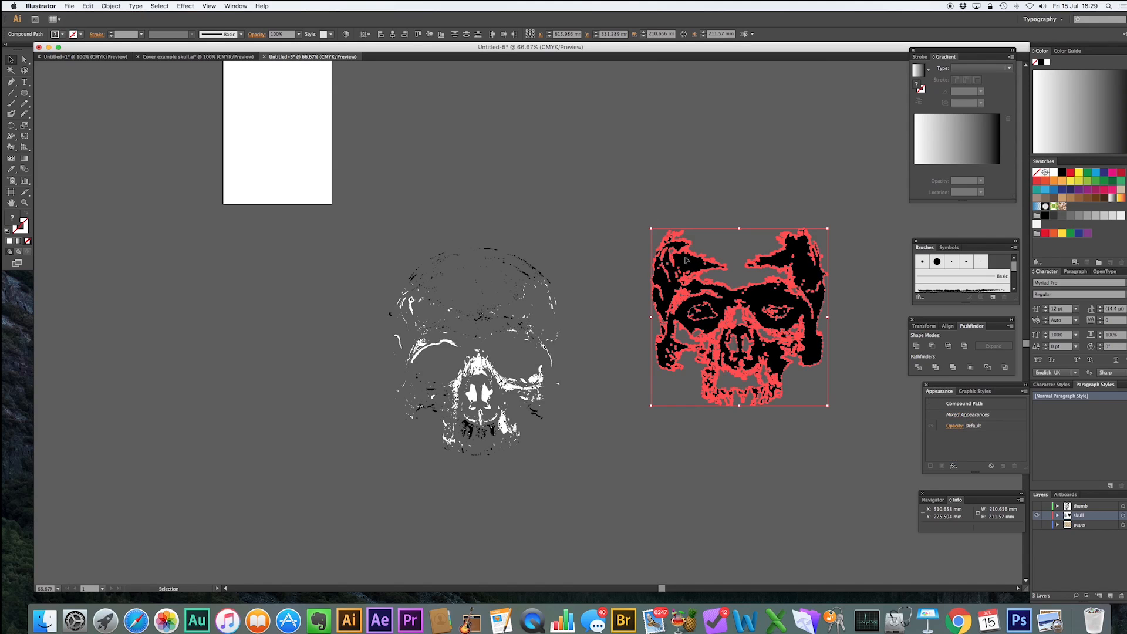
left_click(932, 346)
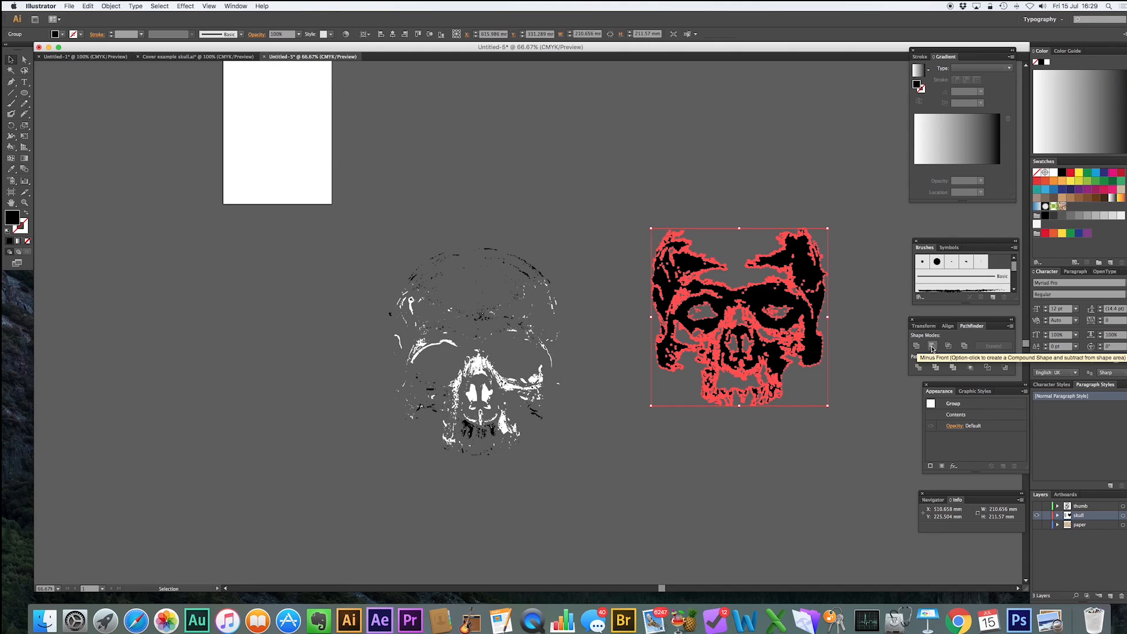
left_click(790, 156)
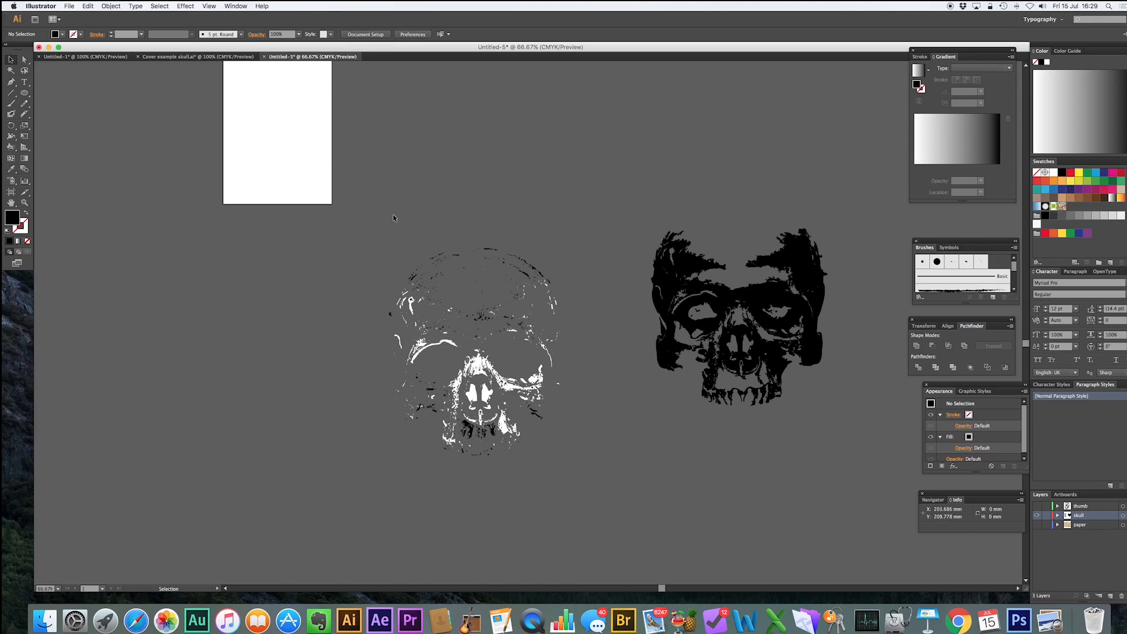
Move the crown fragments from the top of the white skull onto the top of the black skull.
left_click_drag(400, 221, 536, 265)
left_click_drag(531, 262, 784, 210)
left_click(793, 158)
Select the whole black skull with its crown fragments and group it.
left_click_drag(646, 164, 813, 432)
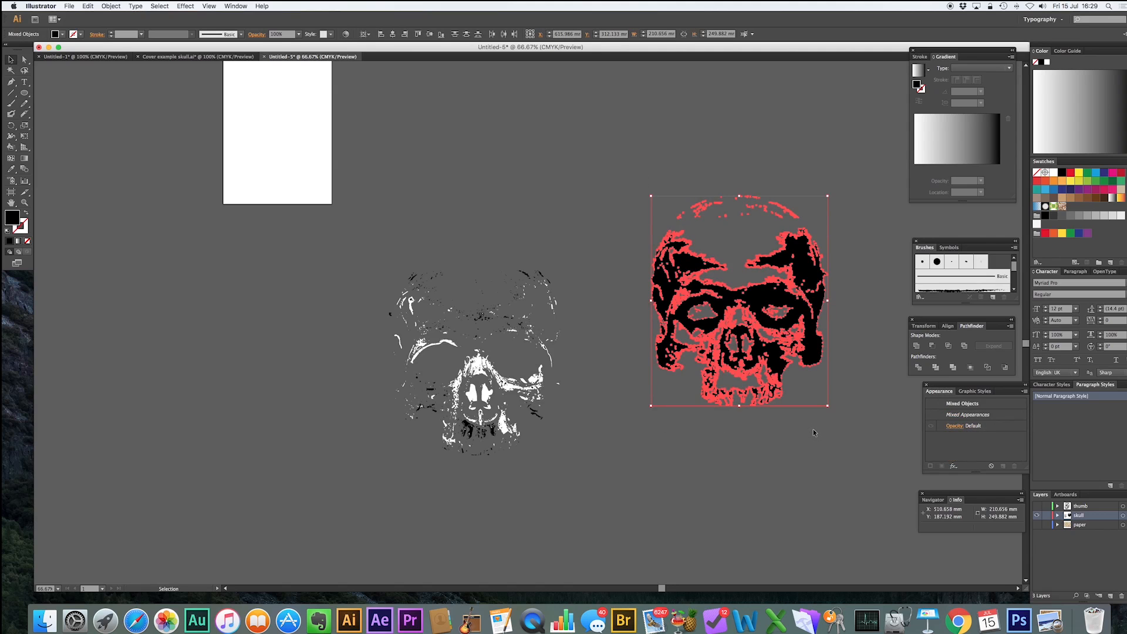
key("a")
key("super+g")
key("v")
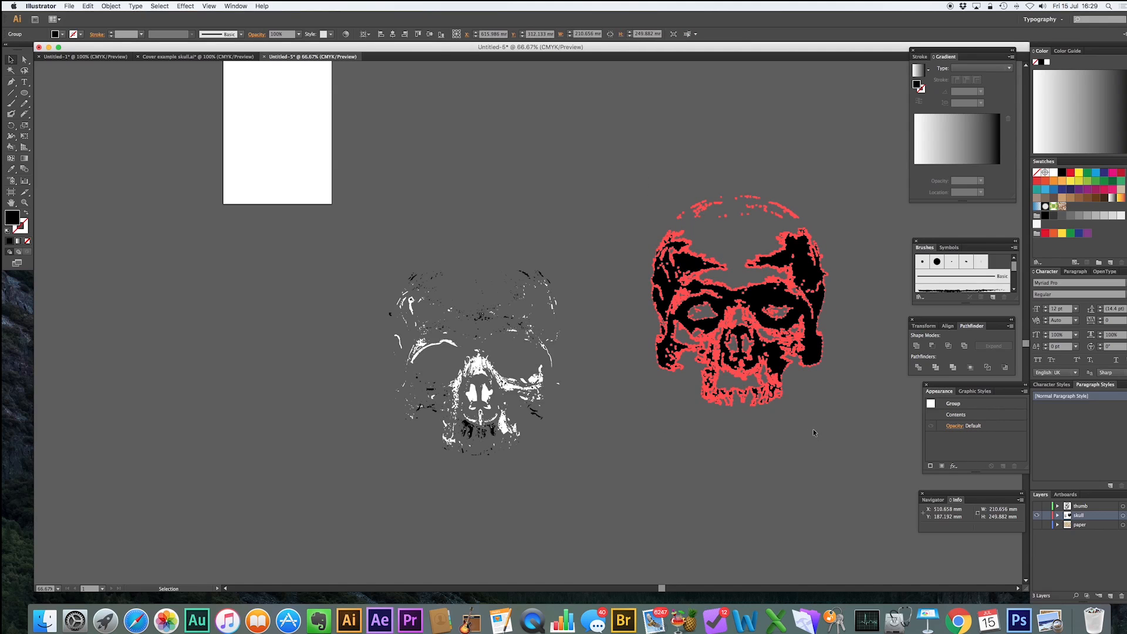
Move the grouped black skull next to the artboard.
left_click(763, 90)
left_click_drag(787, 210, 286, 205)
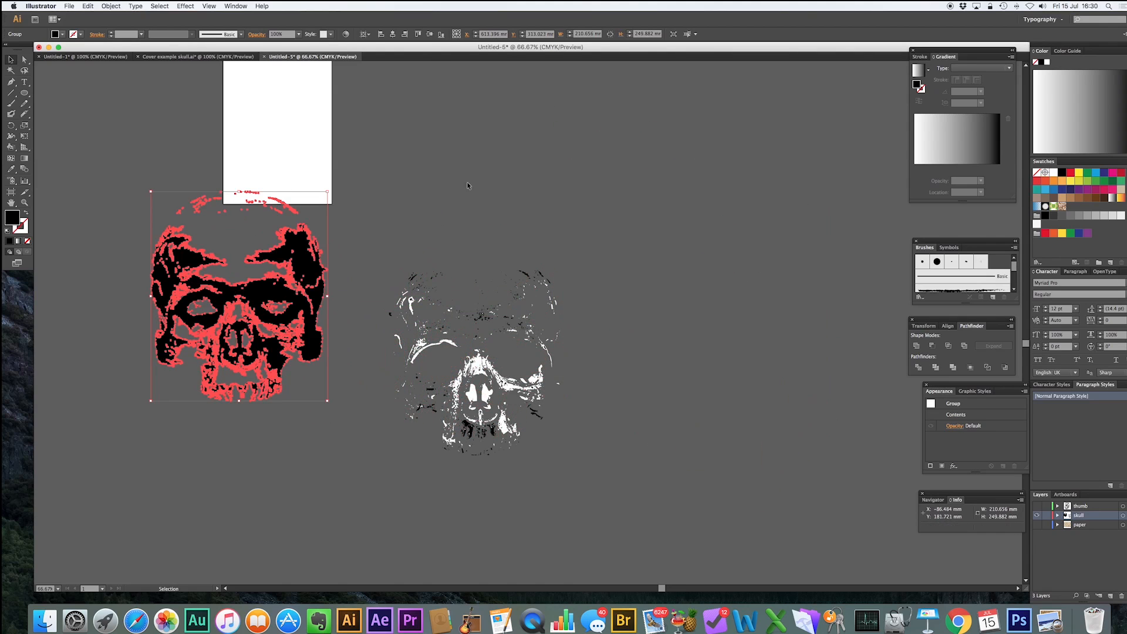
Move the remaining white skull shapes far to the side and delete the stray fragments left behind.
left_click(492, 361)
left_click_drag(464, 423, 807, 429)
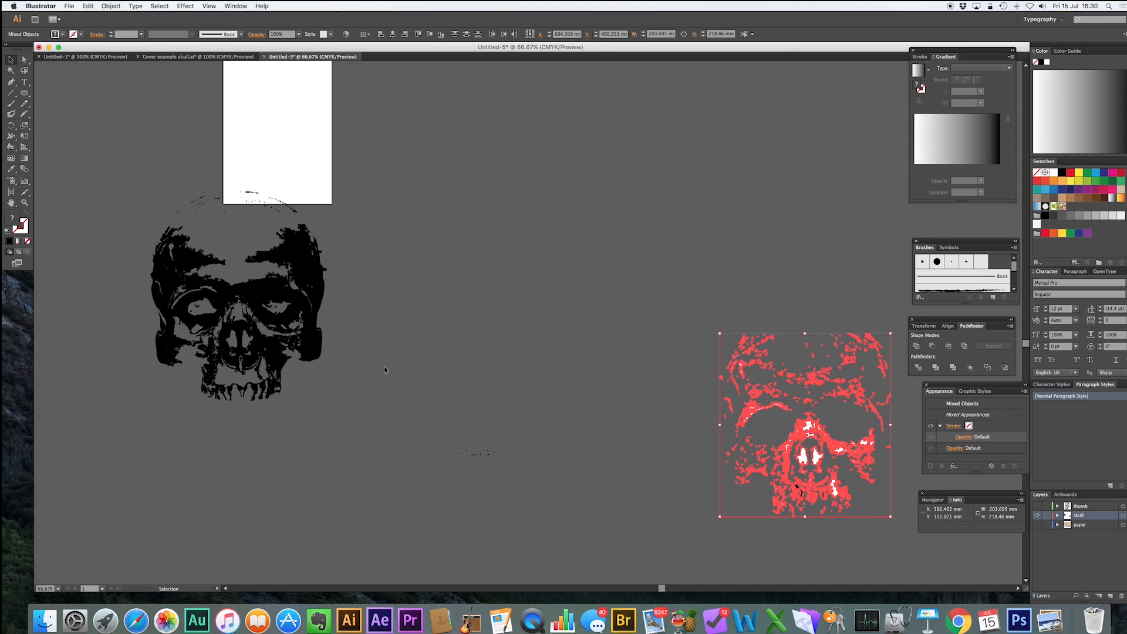
left_click_drag(402, 375, 576, 488)
key("Delete")
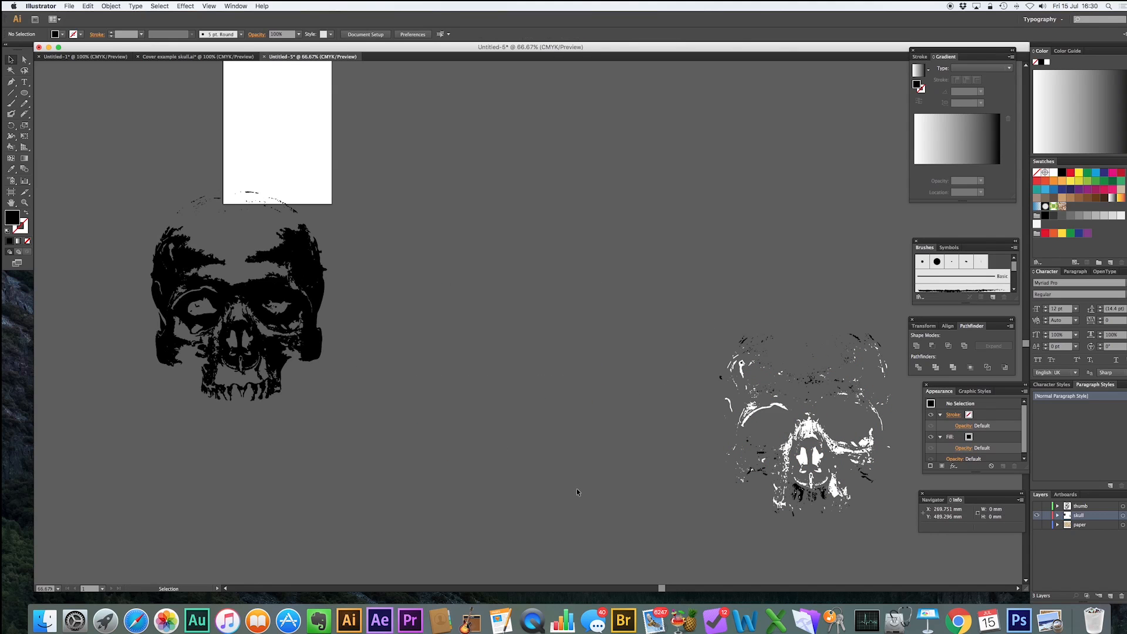
Move the black skull group to the right of the artboard.
scroll(463, 237, "up", 3)
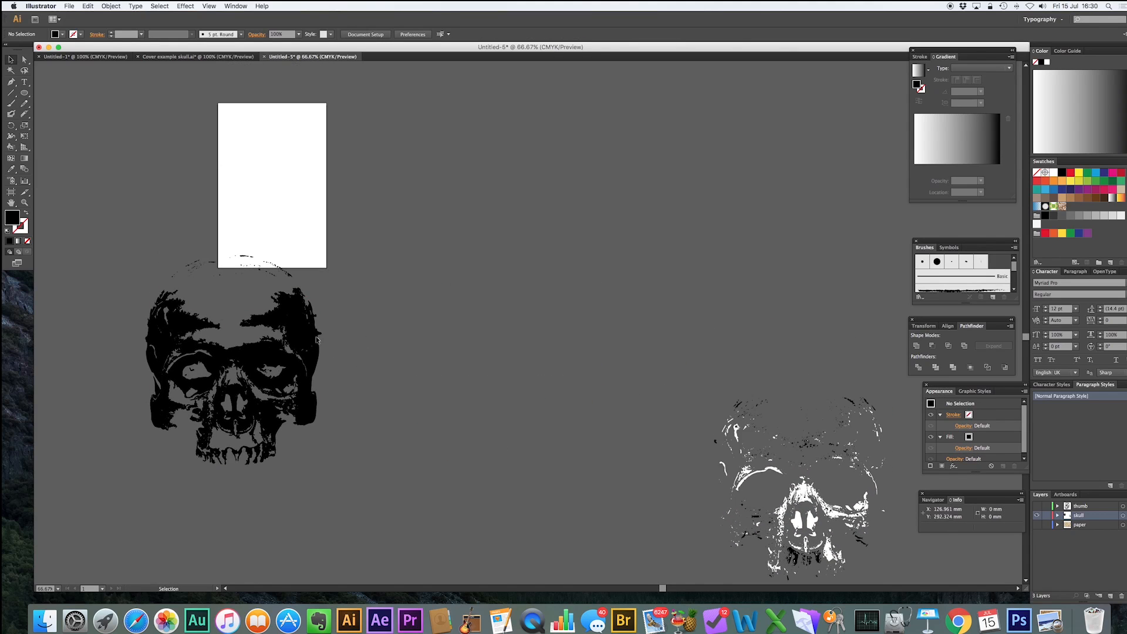
left_click(290, 311)
left_click_drag(289, 311, 549, 176)
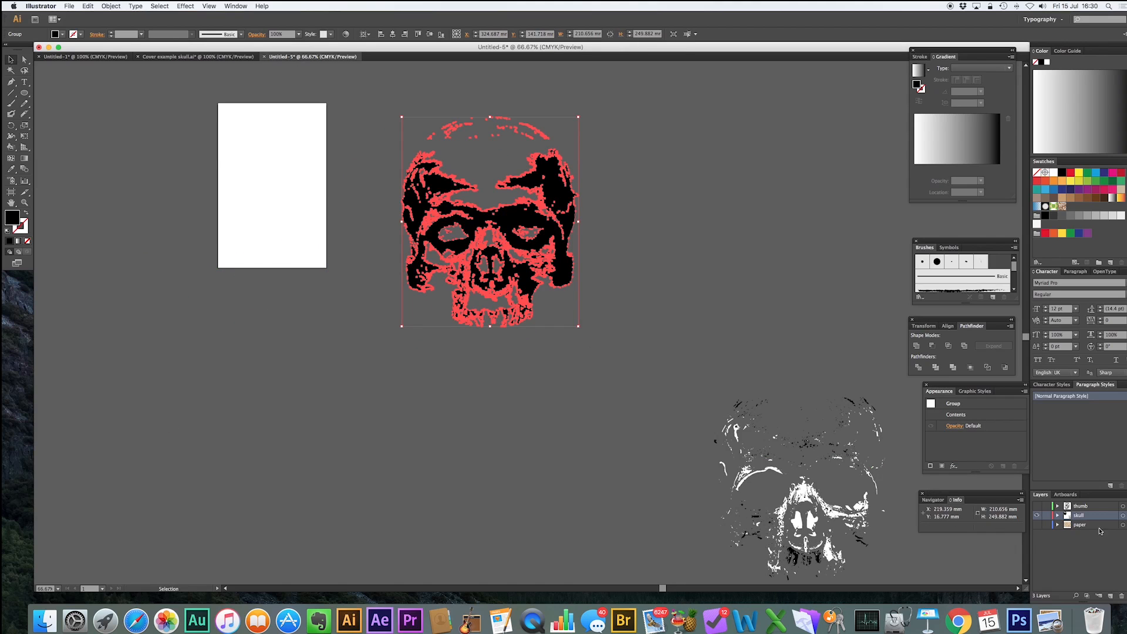
Show the paper layer, then scale down the paper texture image and position it over the artboard.
left_click(1036, 526)
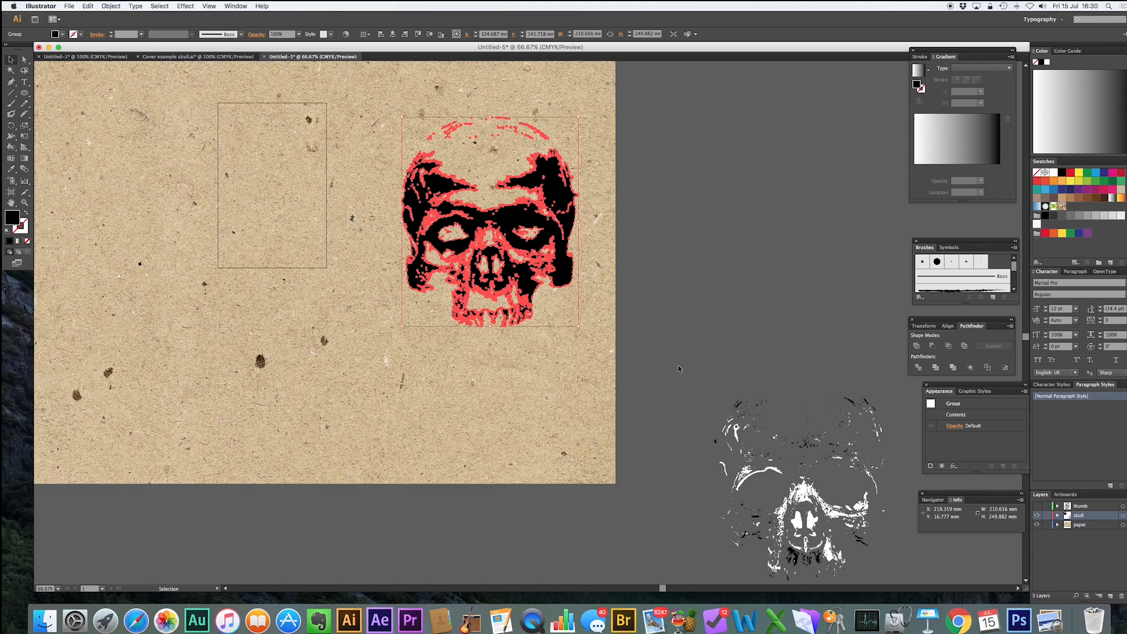
left_click(614, 485)
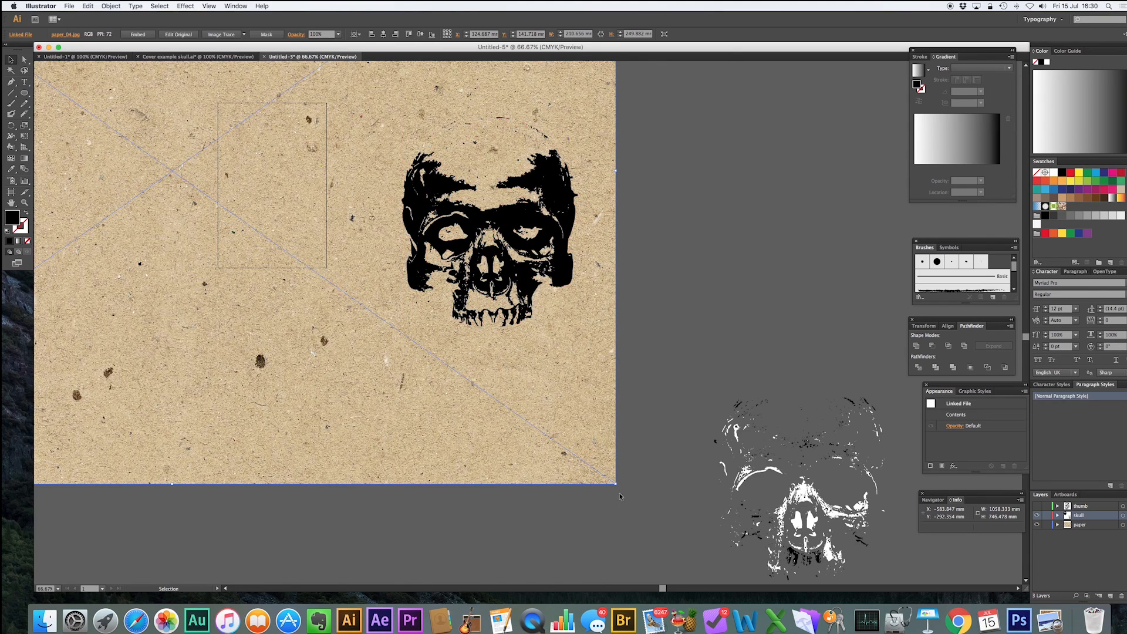
left_click_drag(615, 484, 399, 331)
left_click_drag(191, 199, 320, 344)
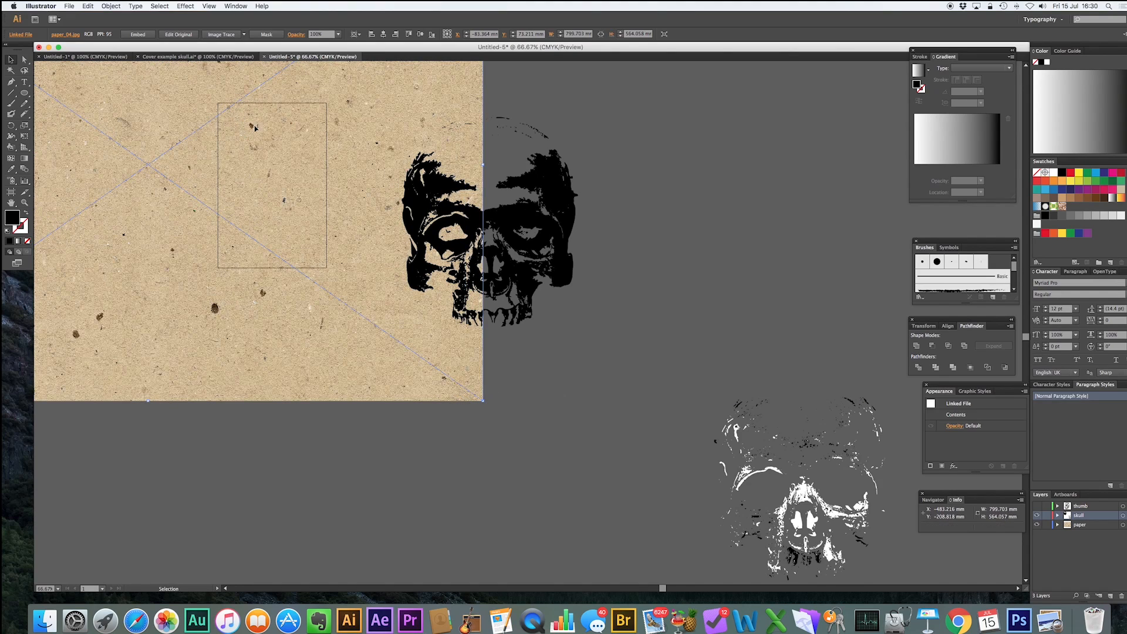
left_click_drag(271, 156, 280, 141)
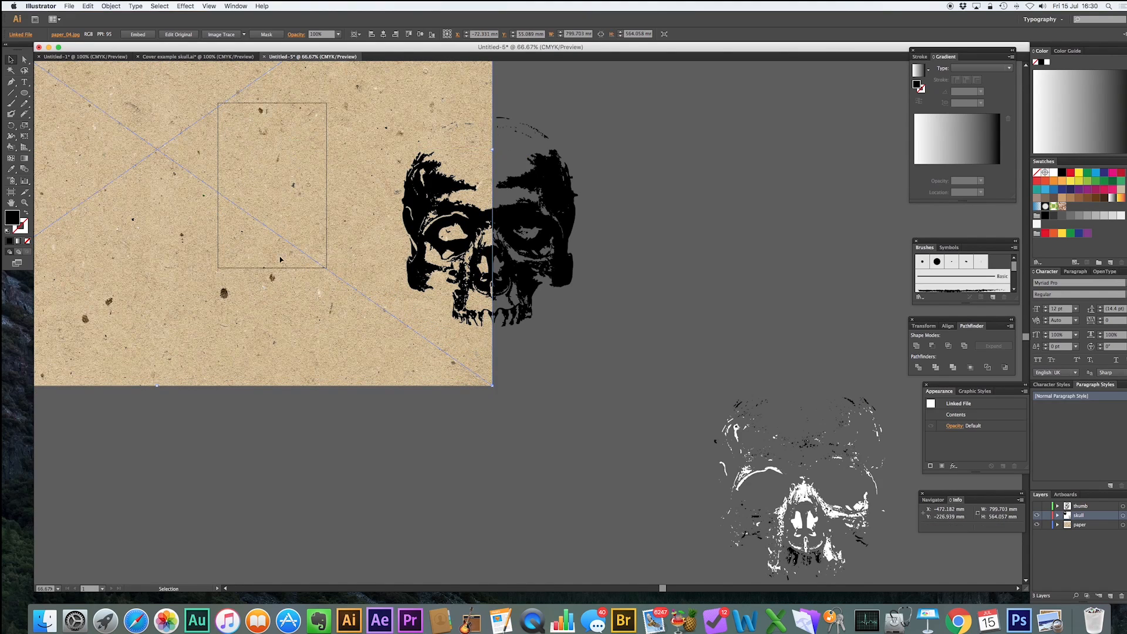
Fine-tune the paper texture's size and position so it covers the artboard, about 704 × 497 mm.
scroll(170, 382, "left", 5)
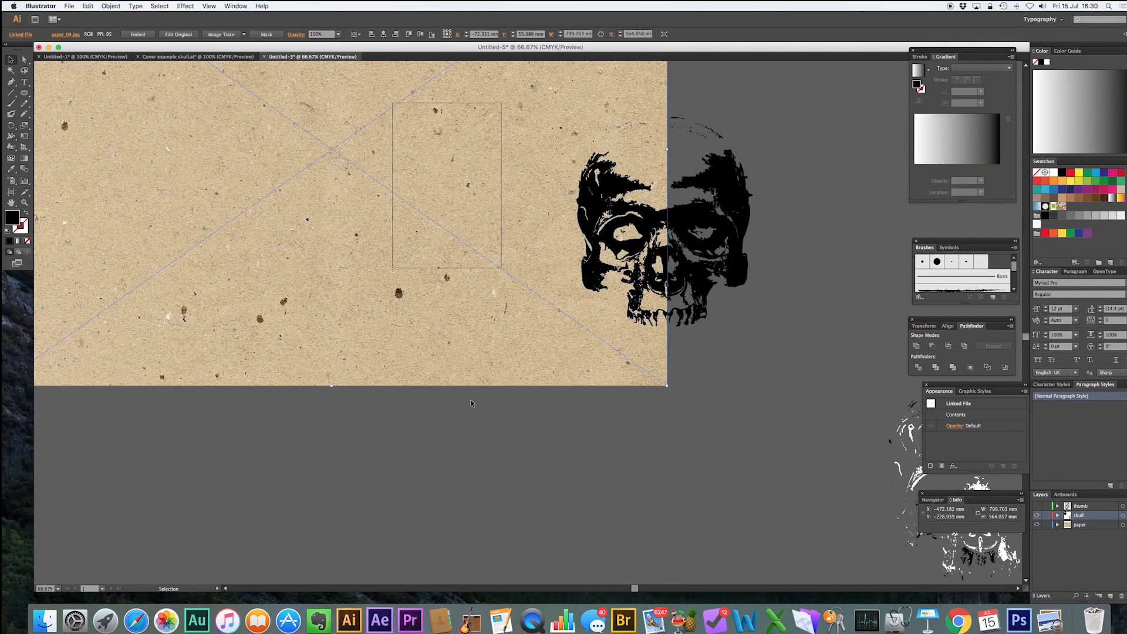
left_click_drag(665, 384, 640, 367)
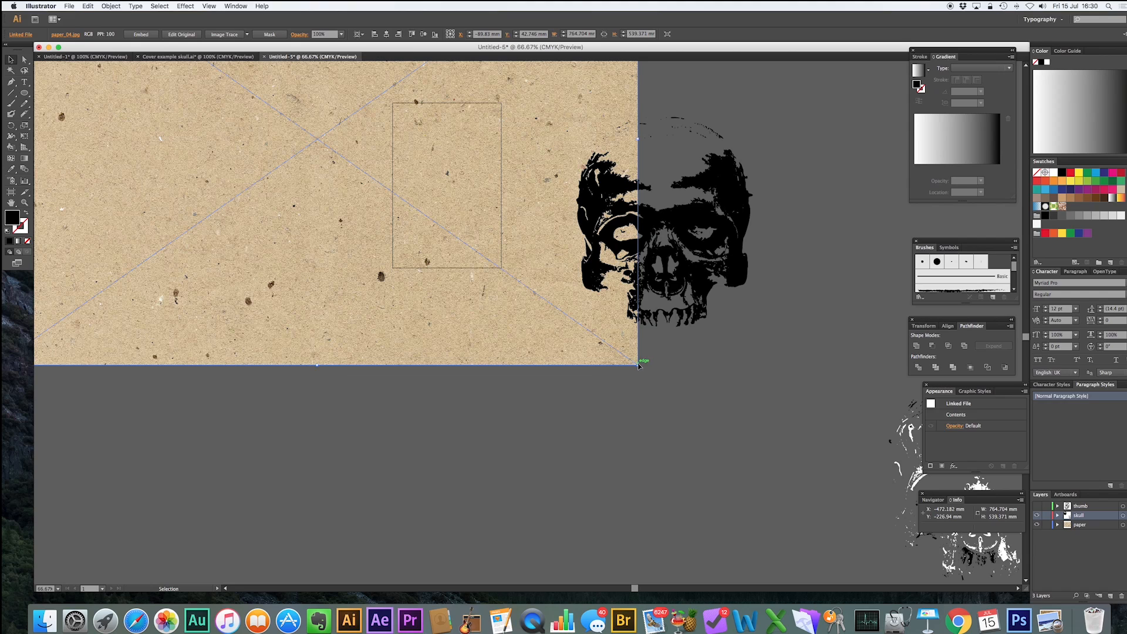
left_click_drag(637, 364, 625, 356)
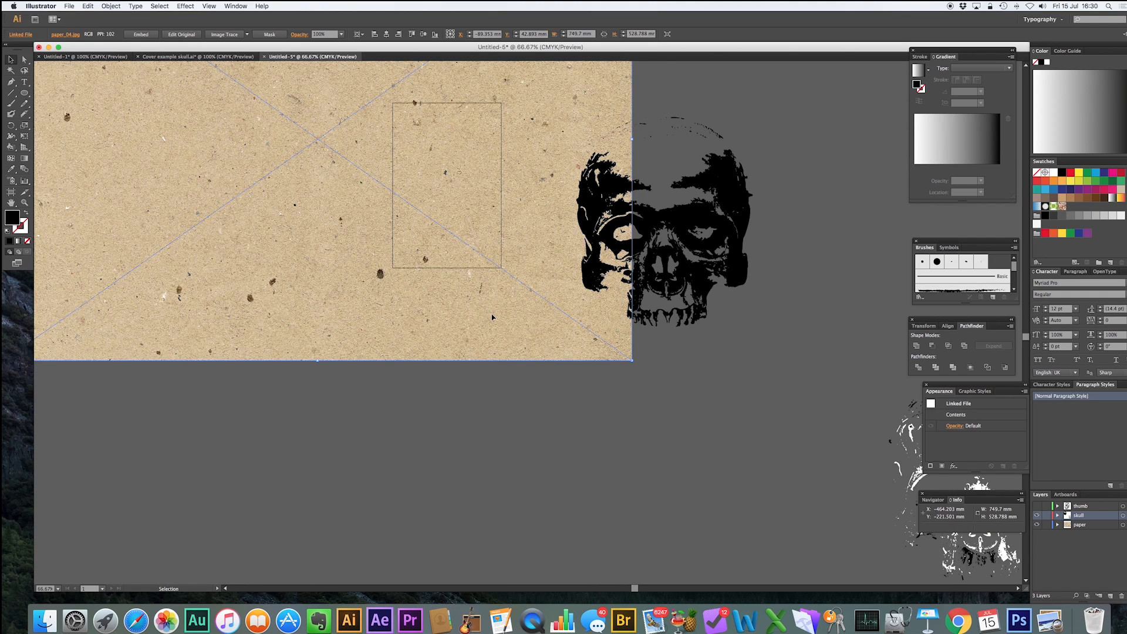
left_click_drag(488, 315, 503, 326)
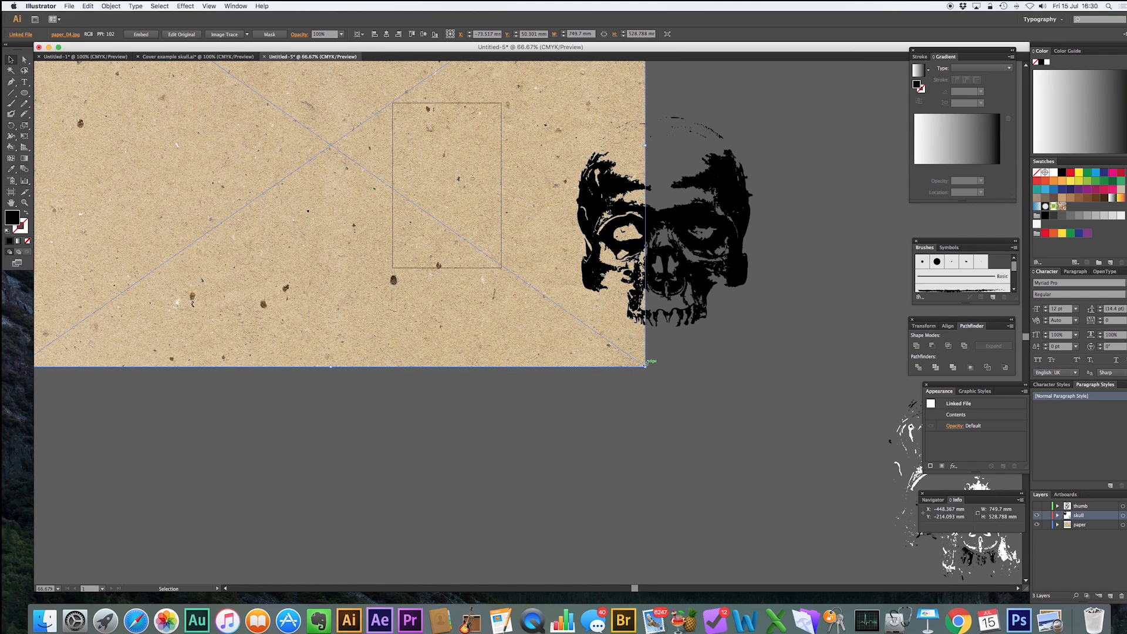
left_click_drag(646, 368, 635, 360)
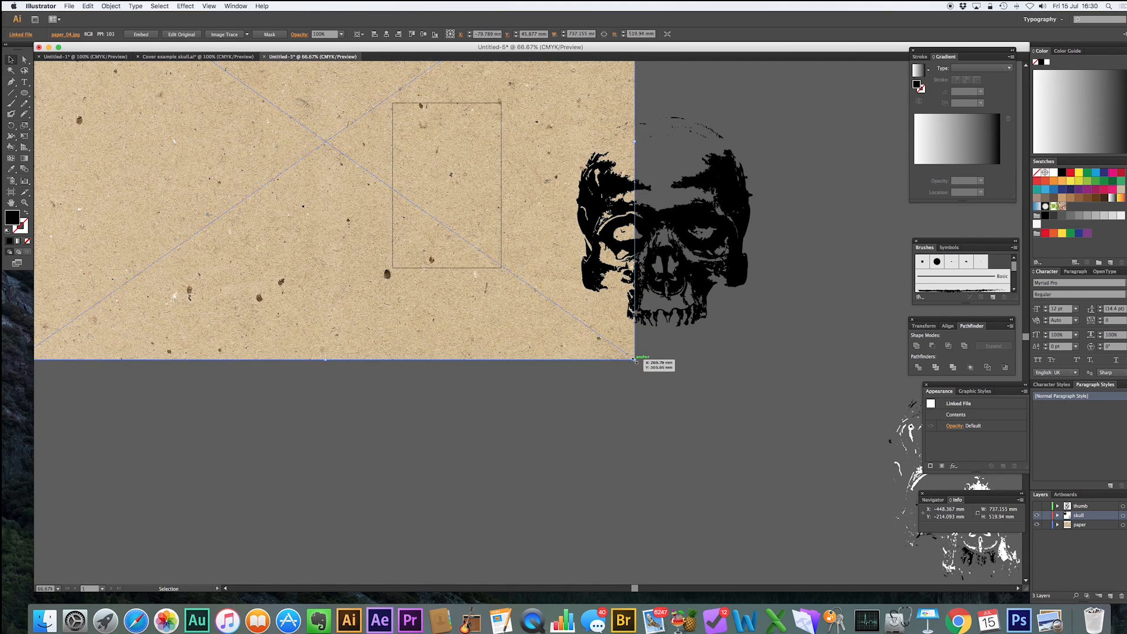
left_click_drag(471, 210, 473, 213)
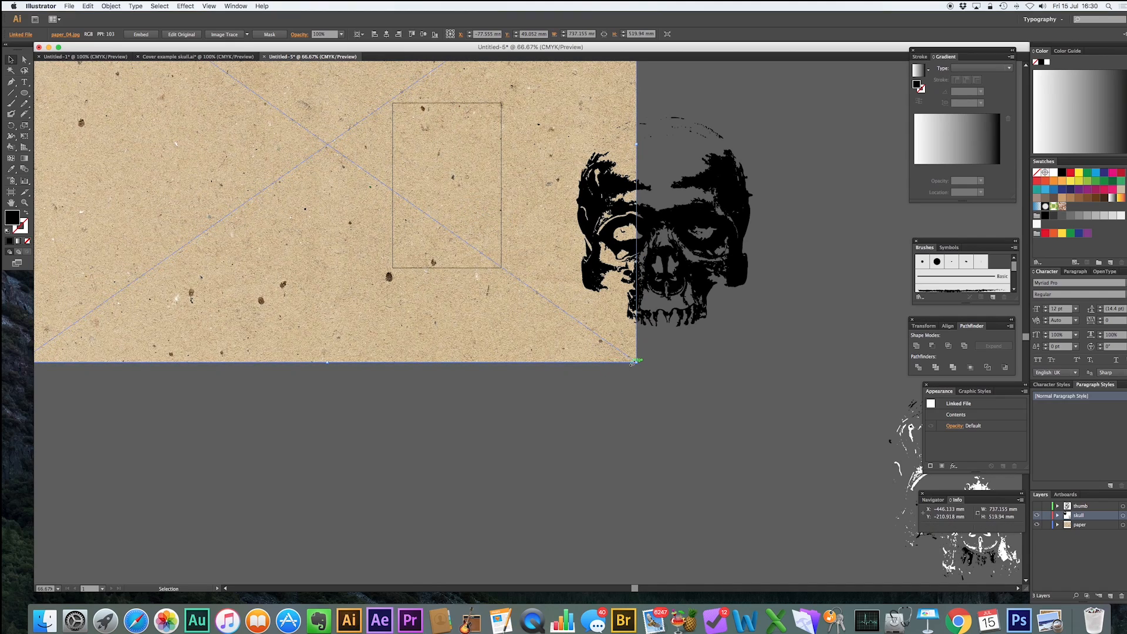
left_click_drag(637, 362, 609, 344)
left_click_drag(534, 234, 546, 247)
left_click_drag(481, 209, 481, 205)
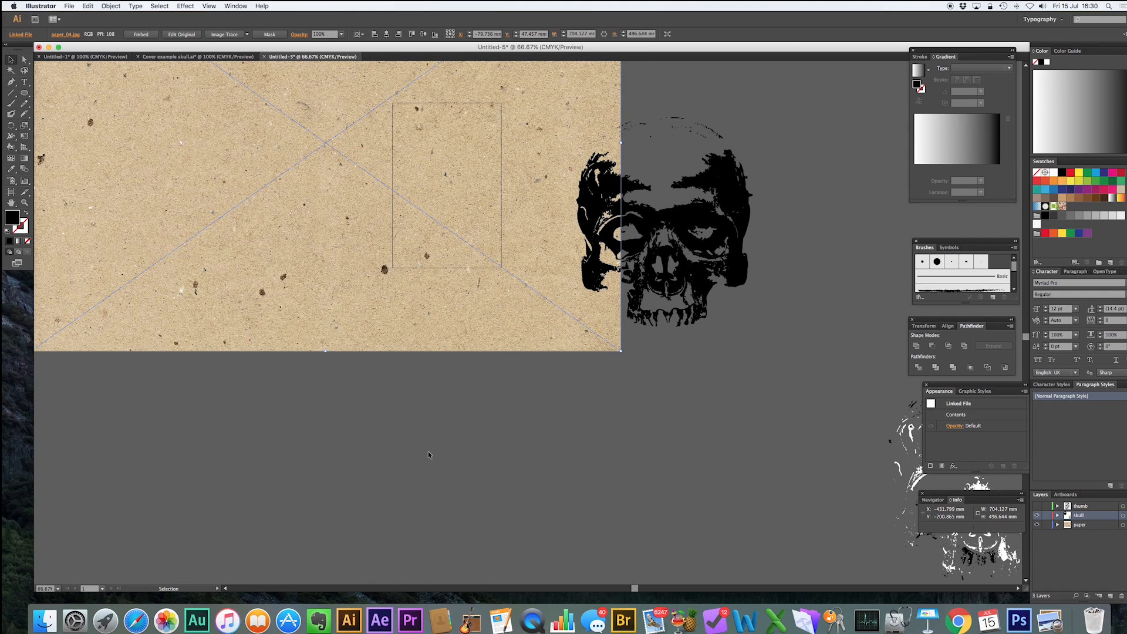
Scale the skull group down to about 78 × 92 mm and place it in the upper half of the artboard.
left_click(742, 190)
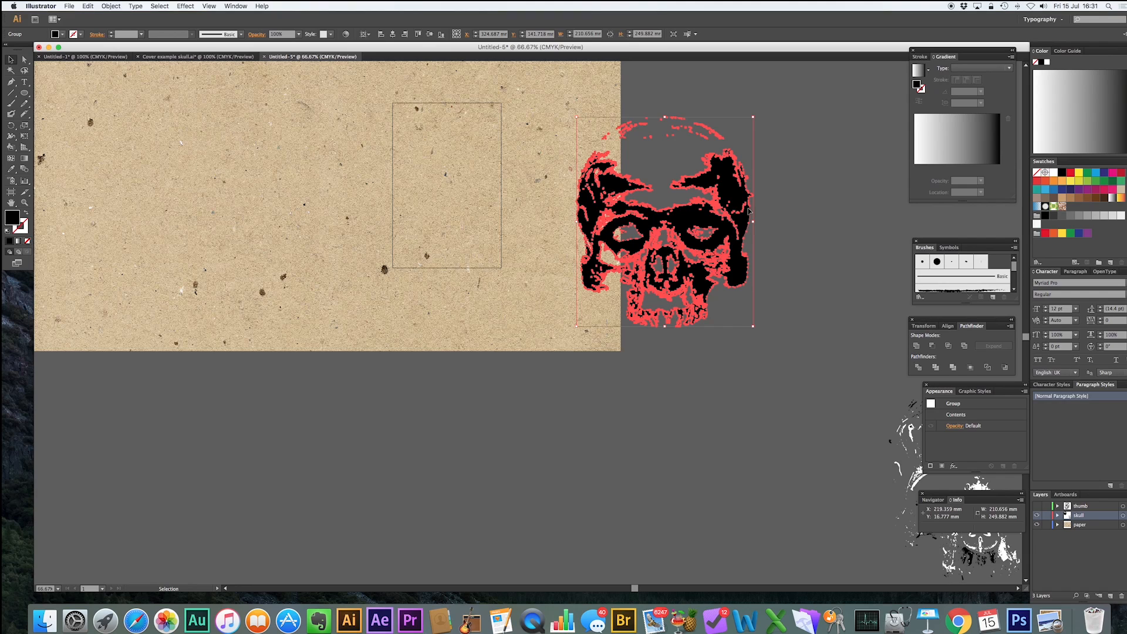
left_click_drag(736, 200, 605, 442)
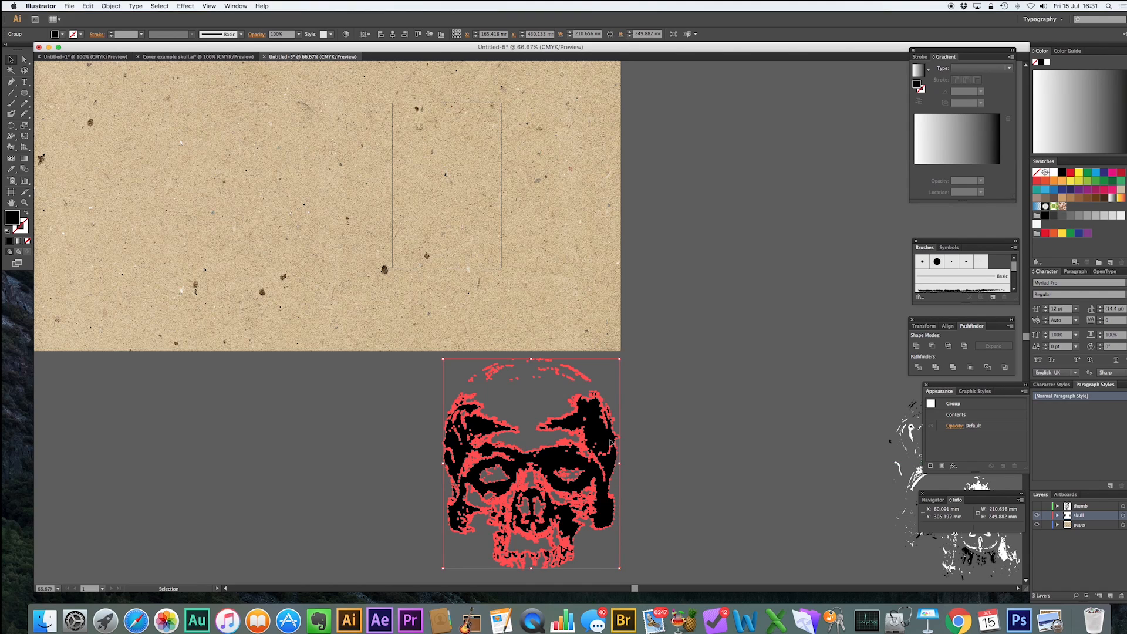
left_click_drag(620, 569, 531, 465)
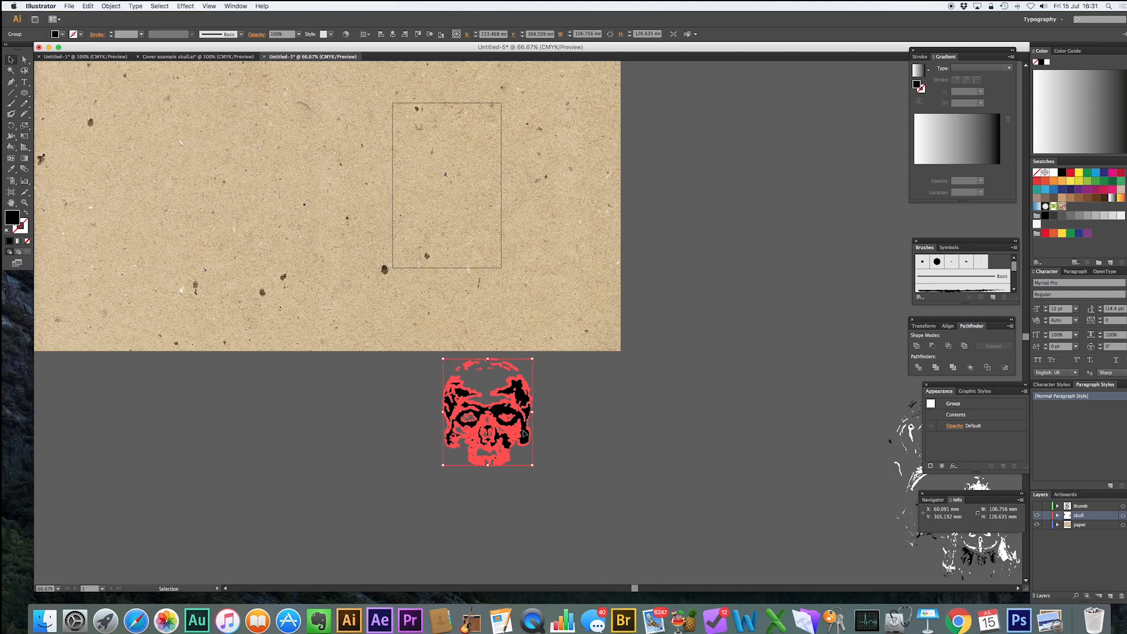
left_click_drag(522, 403, 483, 182)
left_click_drag(494, 245, 470, 214)
left_click_drag(461, 160, 474, 174)
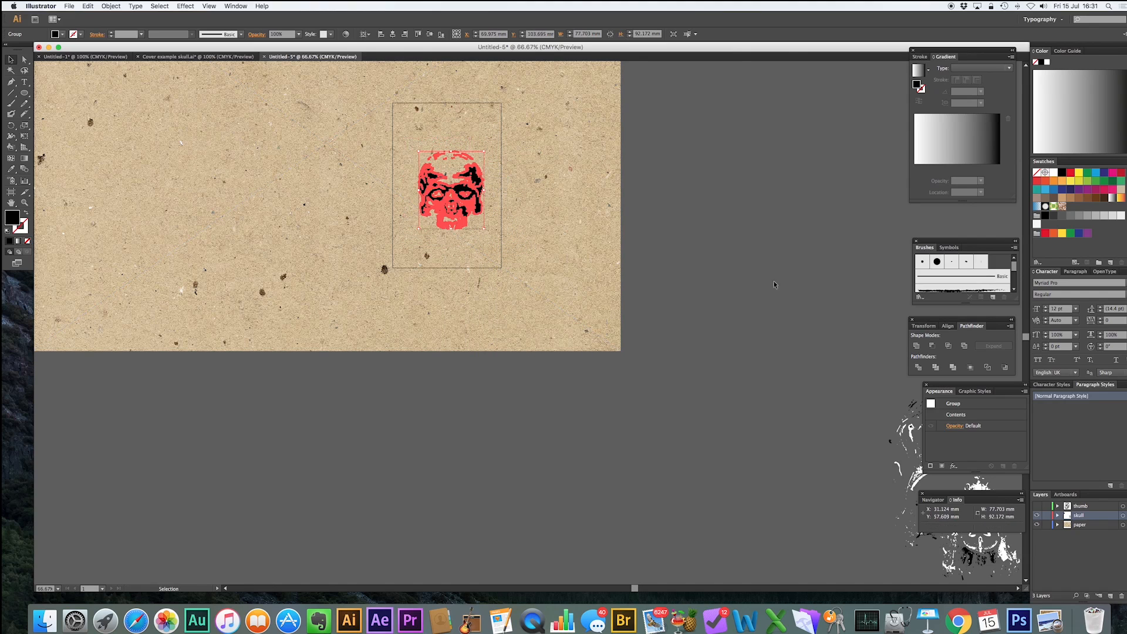
left_click(778, 284)
left_click(473, 183)
left_click(696, 238)
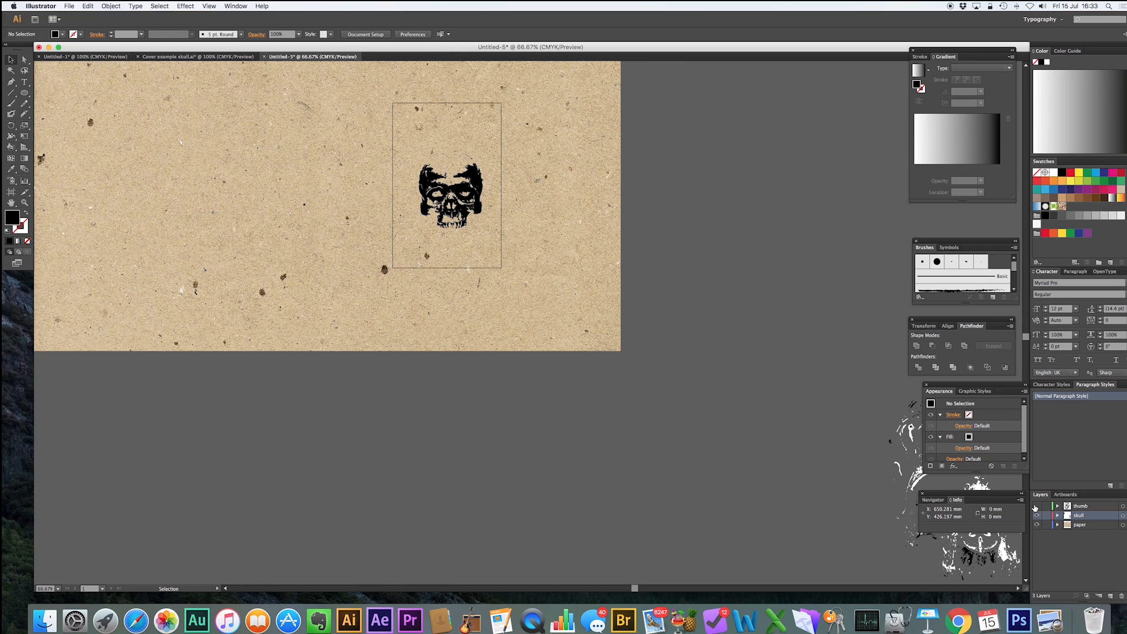
Show the thumb layer and move the fingerprint image beside the paper texture.
left_click(1037, 506)
left_click_drag(680, 98, 725, 371)
left_click_drag(707, 326, 764, 319)
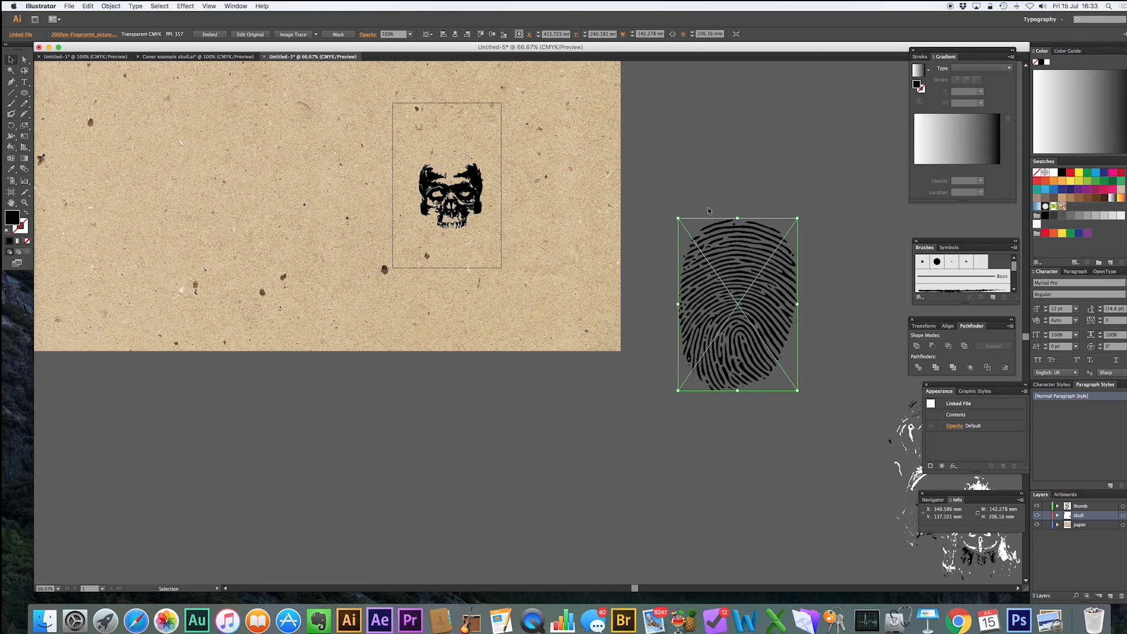
Image Trace the fingerprint image using the Low Fidelity Photo preset.
left_click(316, 35)
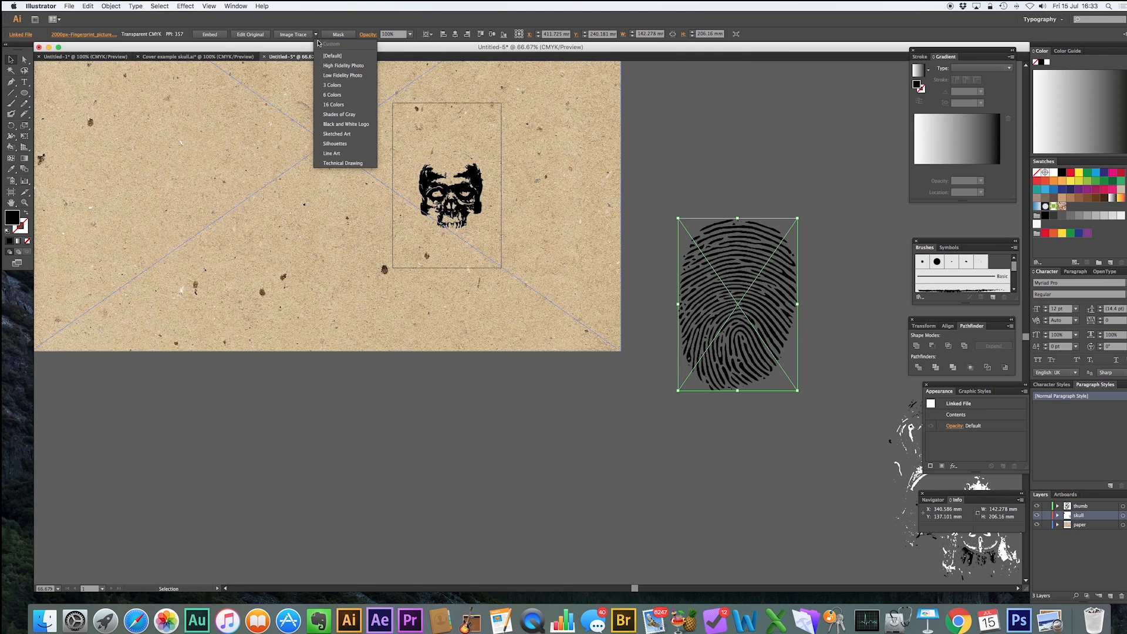
left_click(329, 77)
left_click(669, 355)
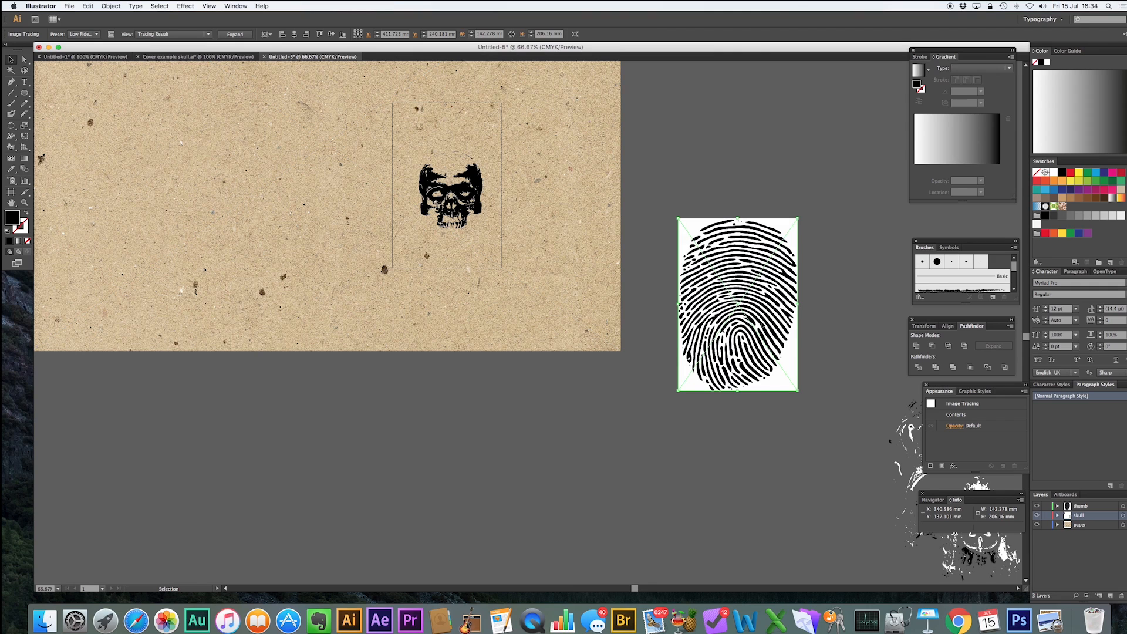
Expand the fingerprint trace into paths and delete its white background shape.
left_click(235, 35)
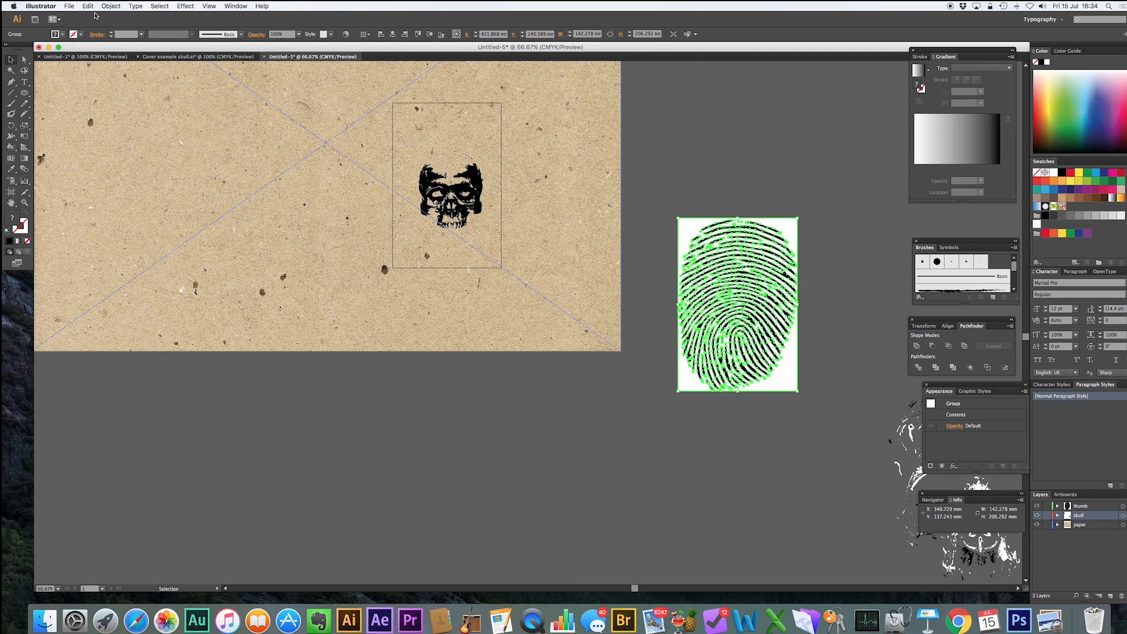
left_click(111, 6)
left_click(126, 47)
left_click(780, 172)
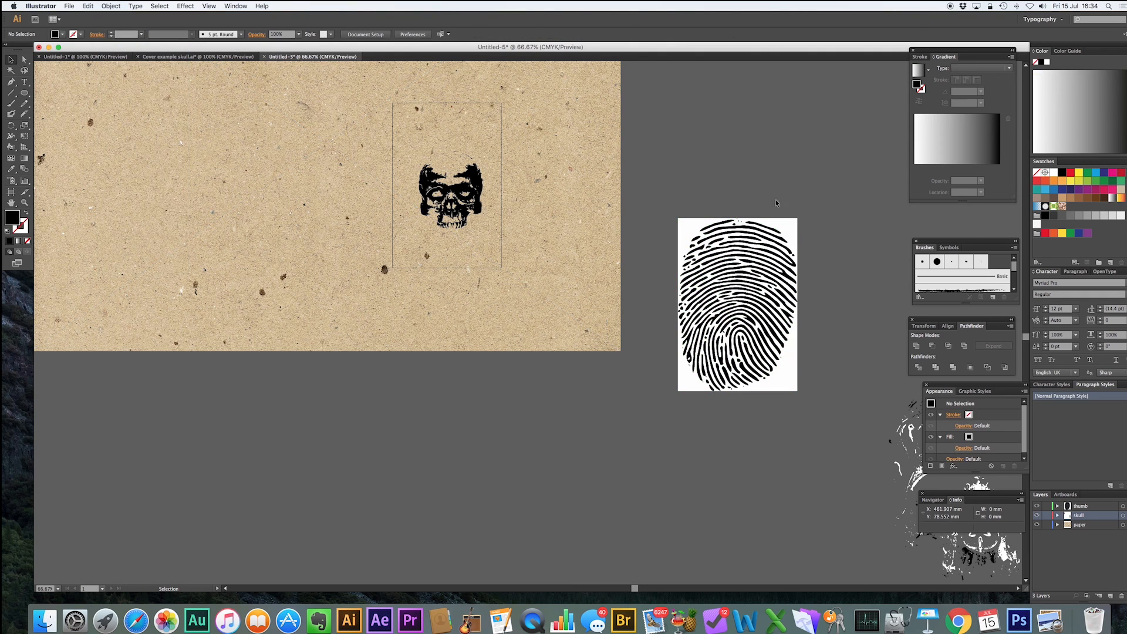
left_click(790, 266)
key("Delete")
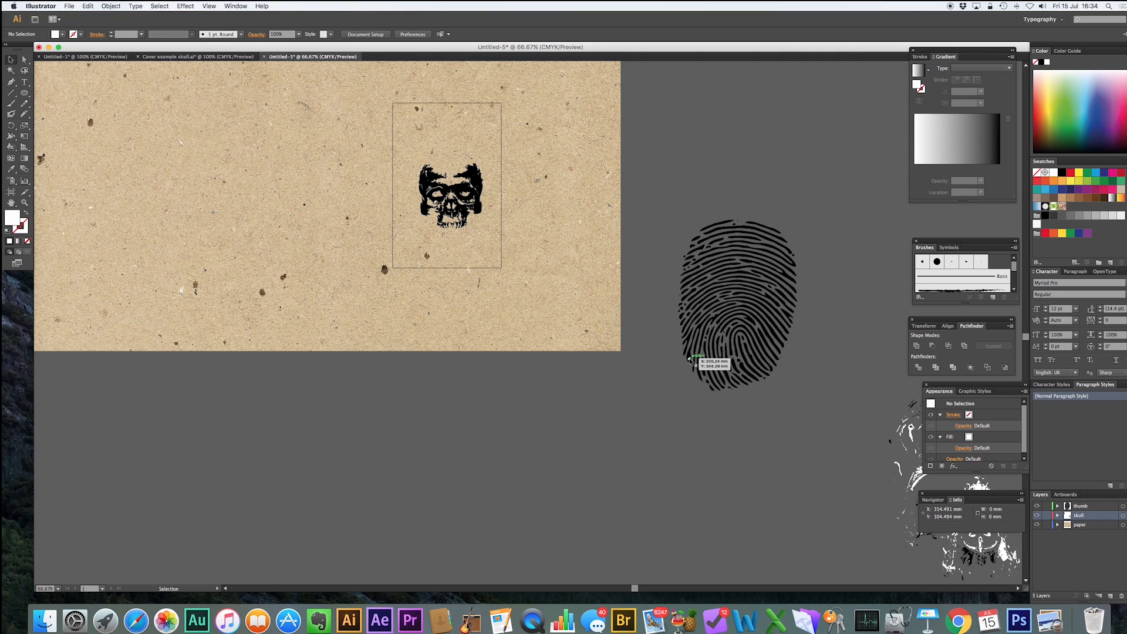
Scale the fingerprint group down to about 76 × 110 mm and place it over the skull.
key("a")
left_click_drag(677, 169, 815, 425)
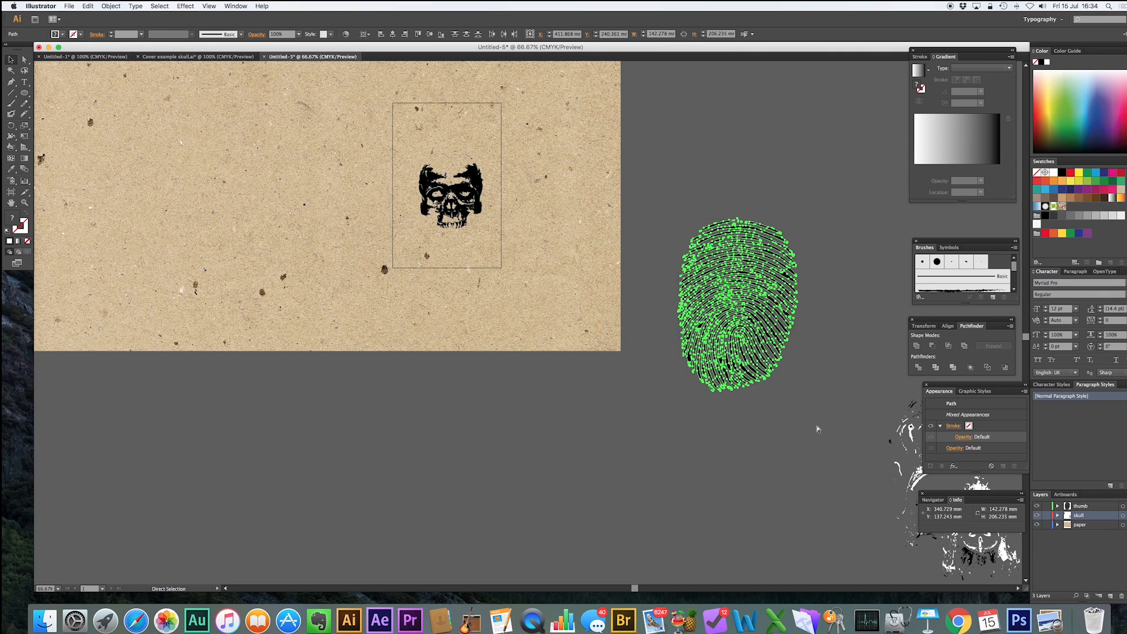
key("v")
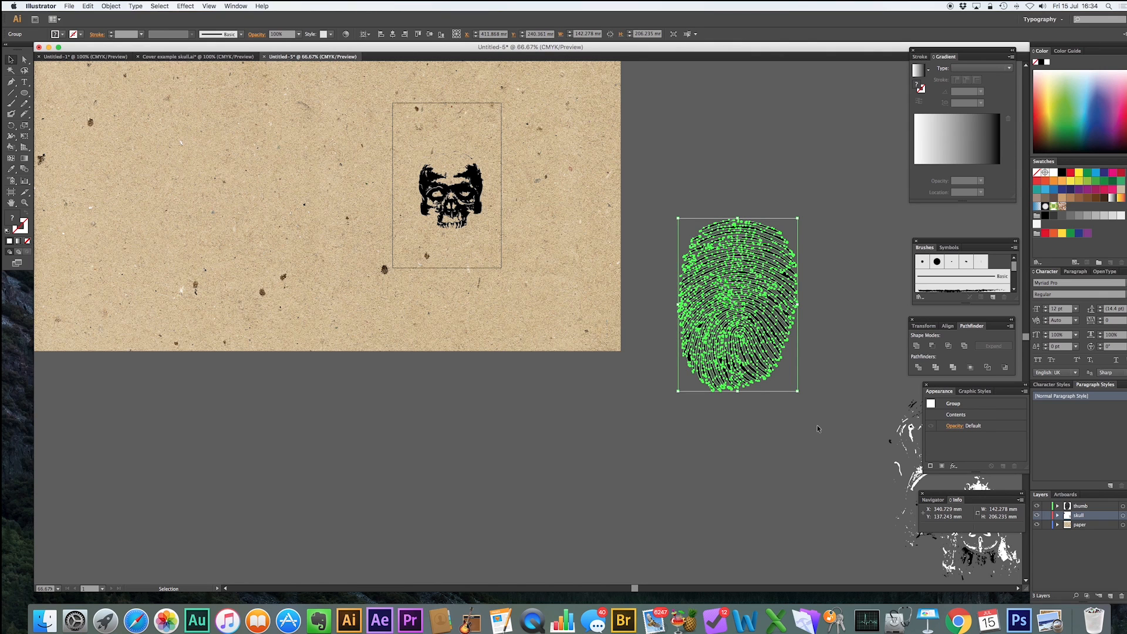
left_click_drag(797, 391, 460, 205)
left_click_drag(486, 246, 486, 246)
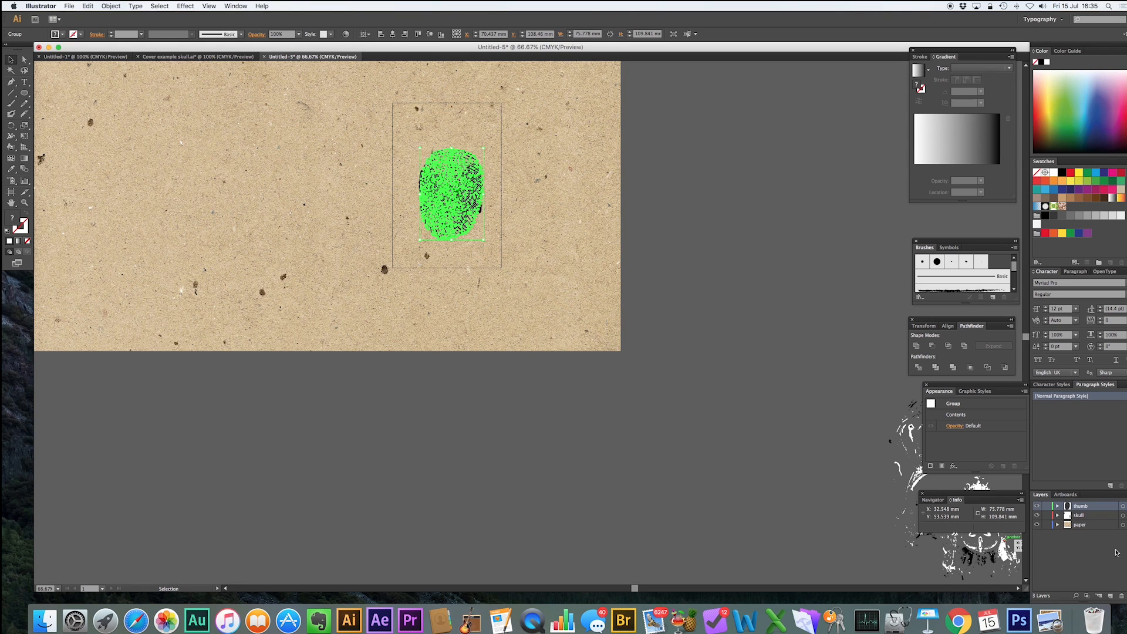
left_click(843, 392)
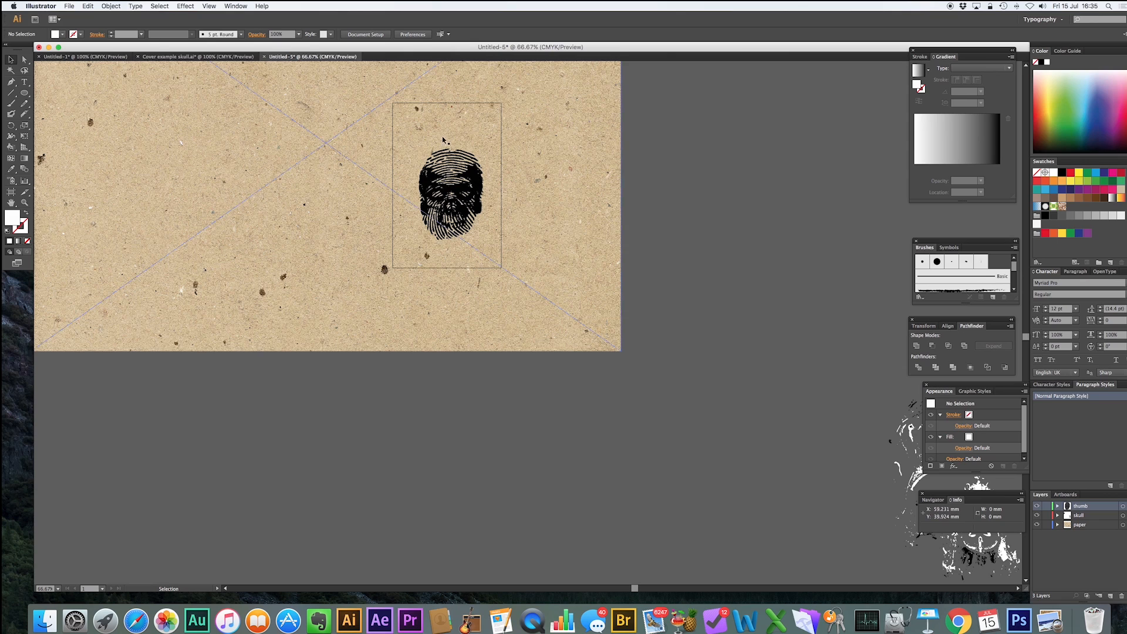
Fill the fingerprint with red from the swatches.
left_click(446, 160)
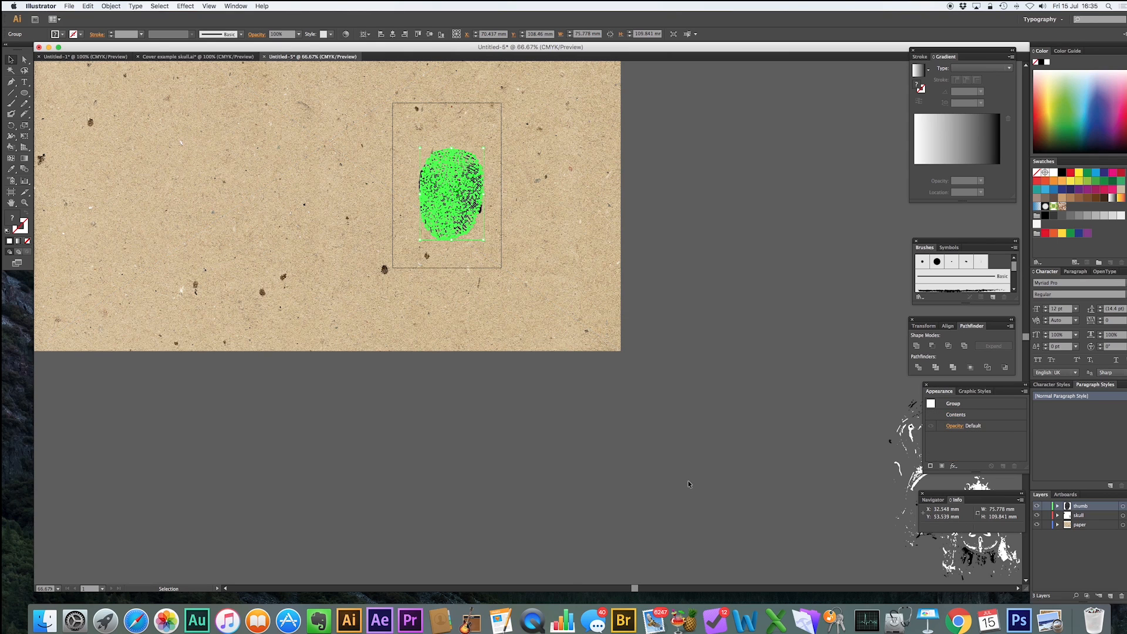
left_click(1036, 182)
left_click(704, 256)
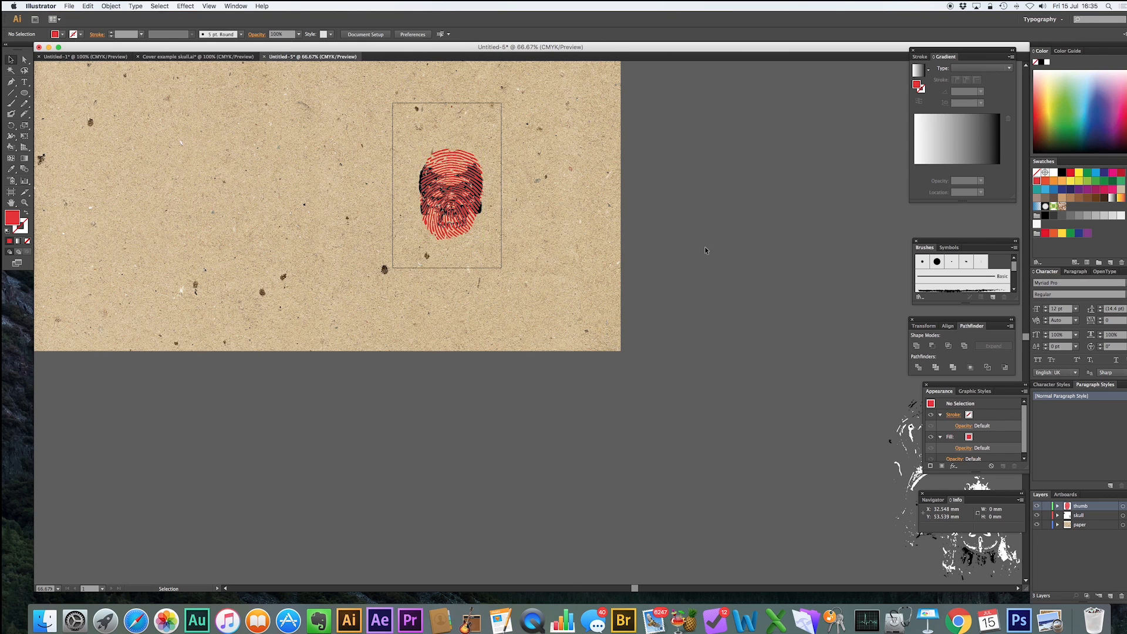
Move the thumb layer beneath the skull layer and rescale the fingerprint to about 73 × 106 mm.
left_click_drag(1093, 512, 1091, 519)
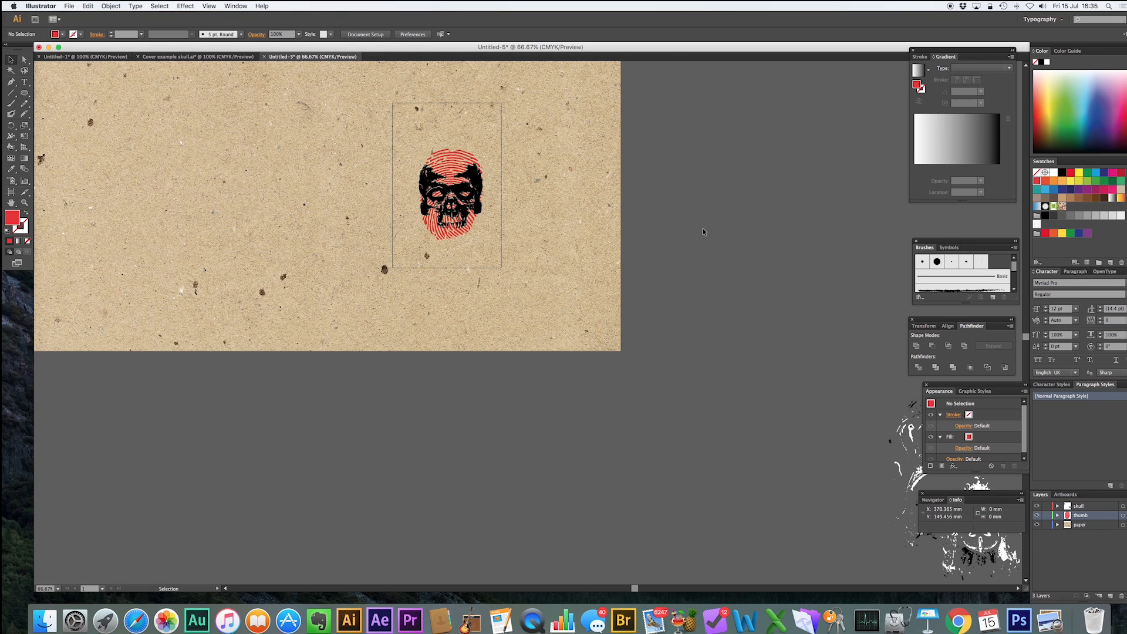
left_click(455, 164)
key("z")
left_click_drag(417, 154, 501, 247)
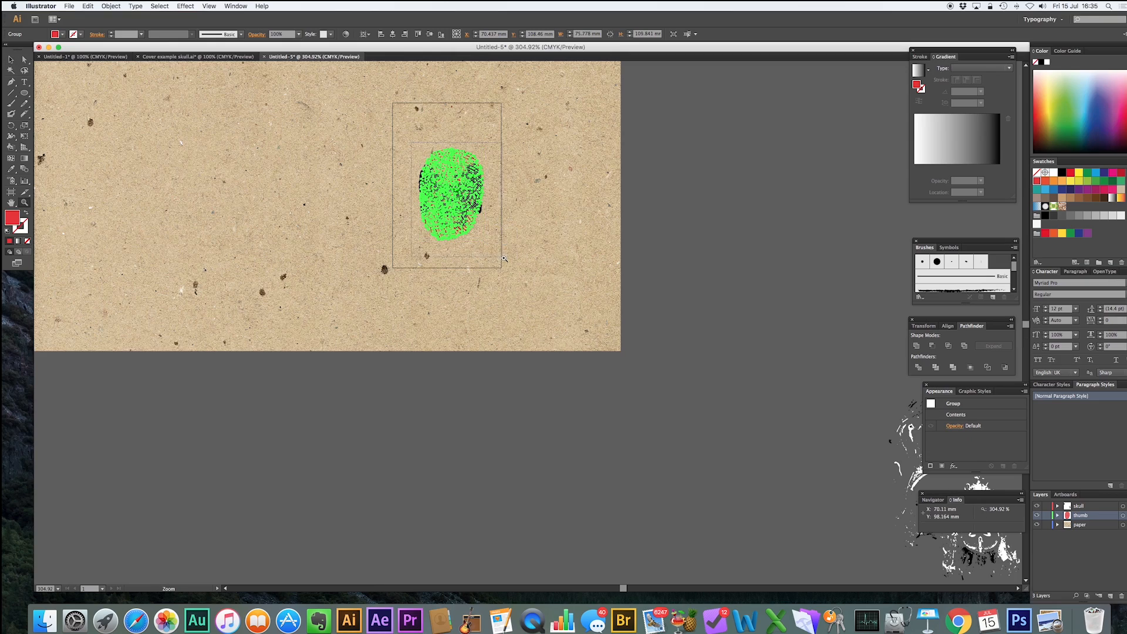
key("v")
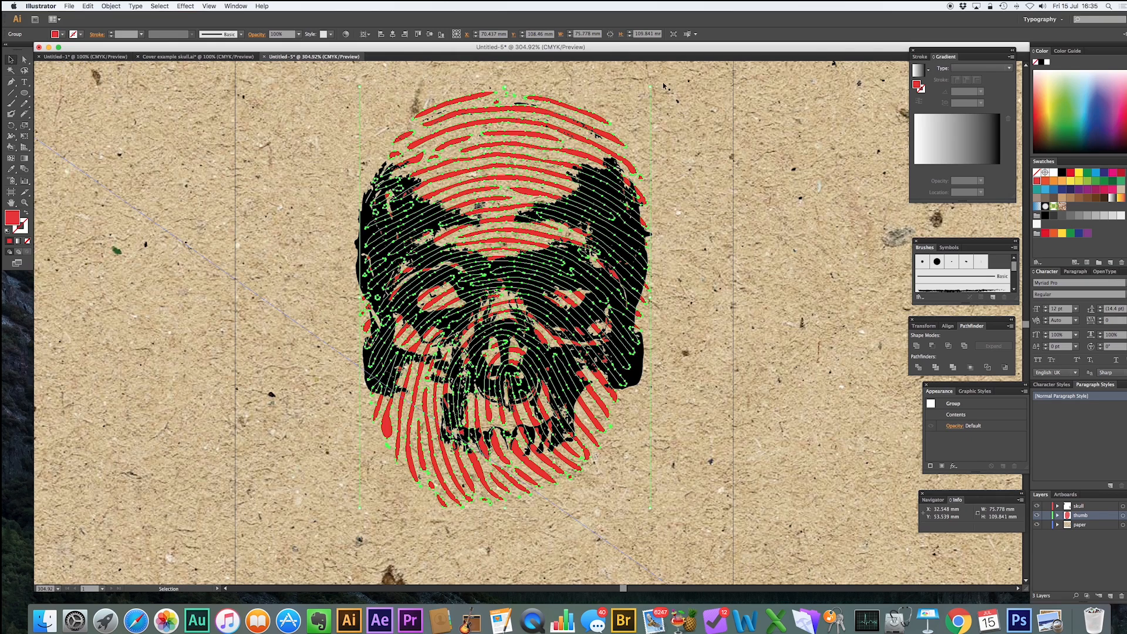
left_click_drag(650, 87, 640, 102)
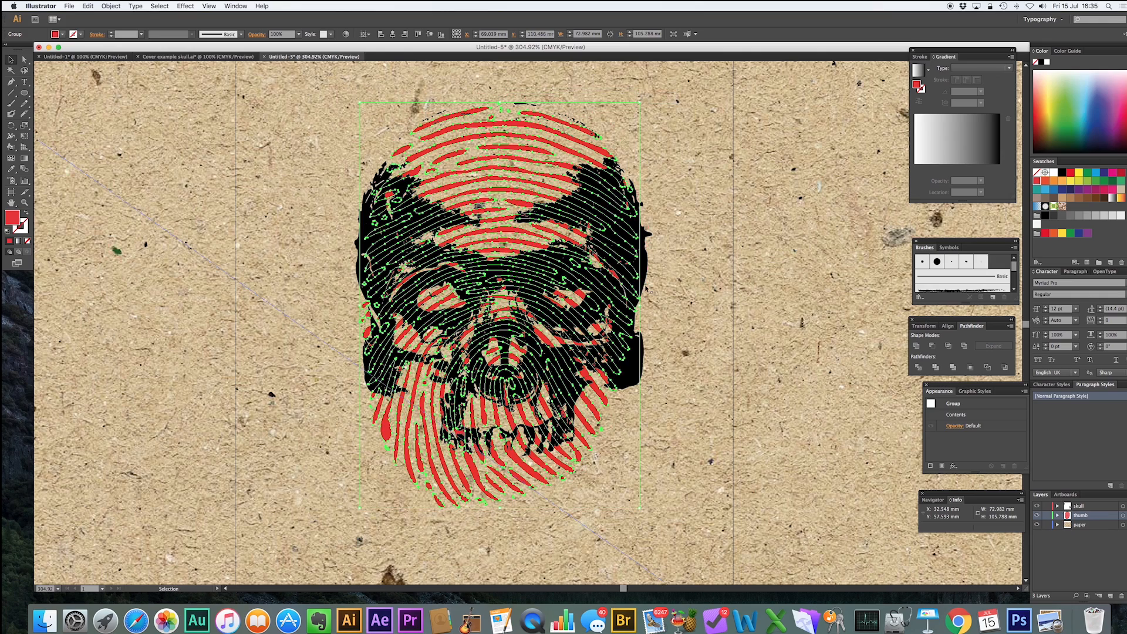
left_click(766, 370)
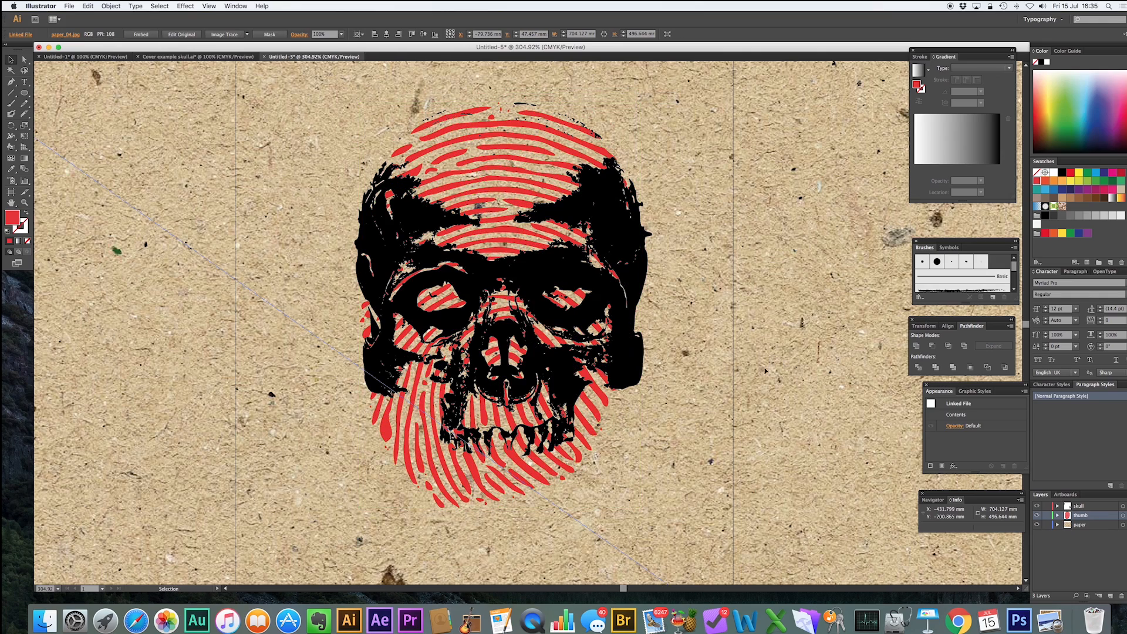
left_click(594, 404)
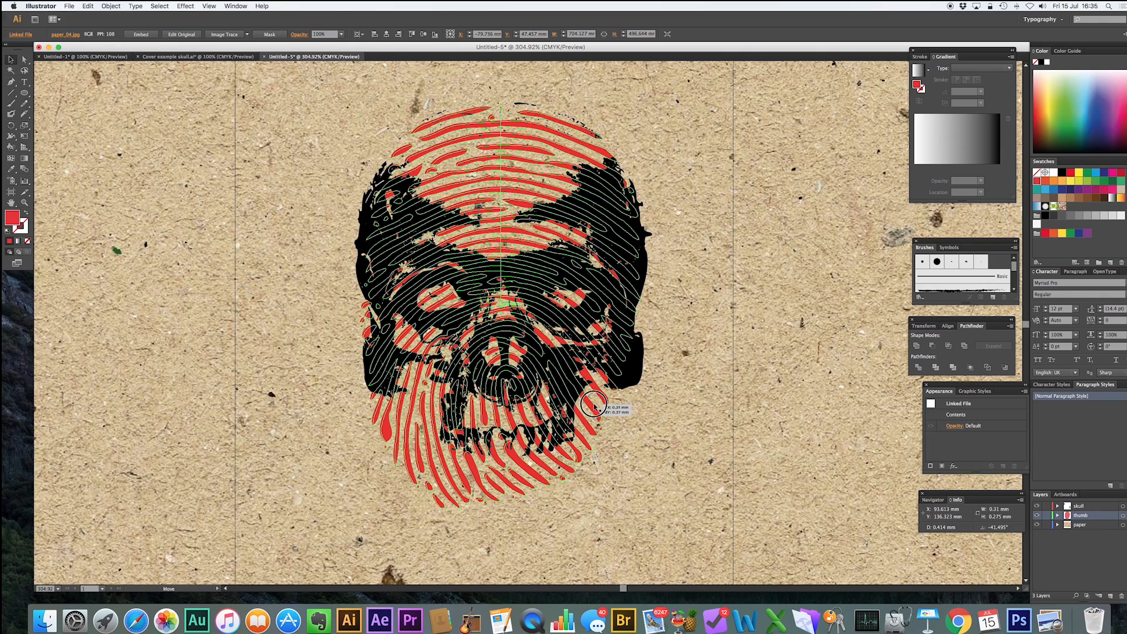
left_click(770, 314)
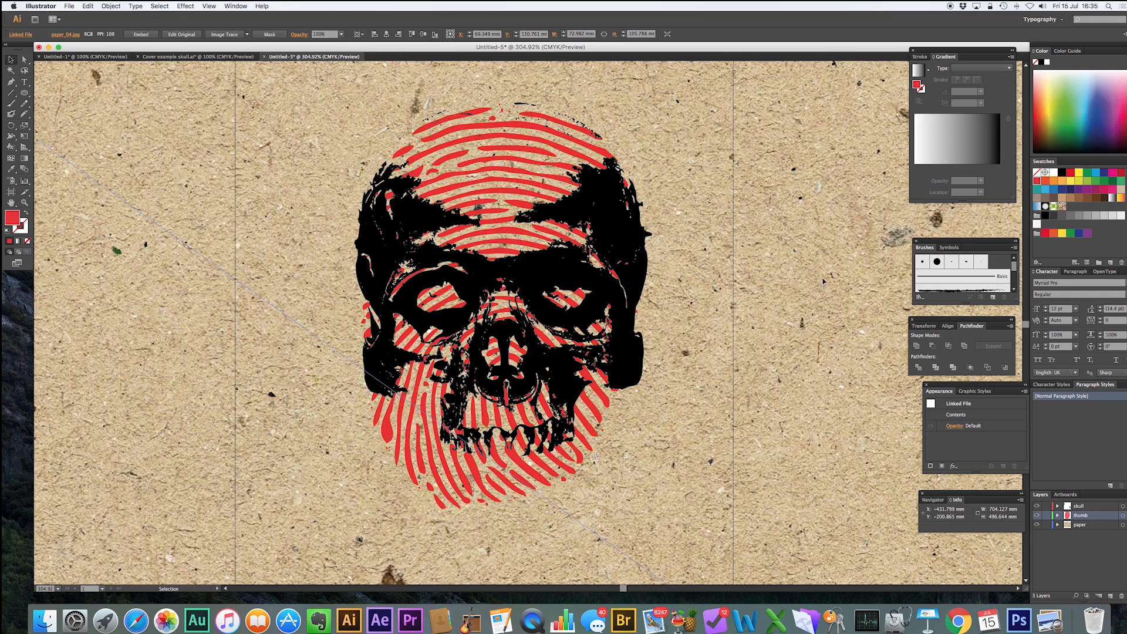
left_click(25, 115)
left_click(68, 116)
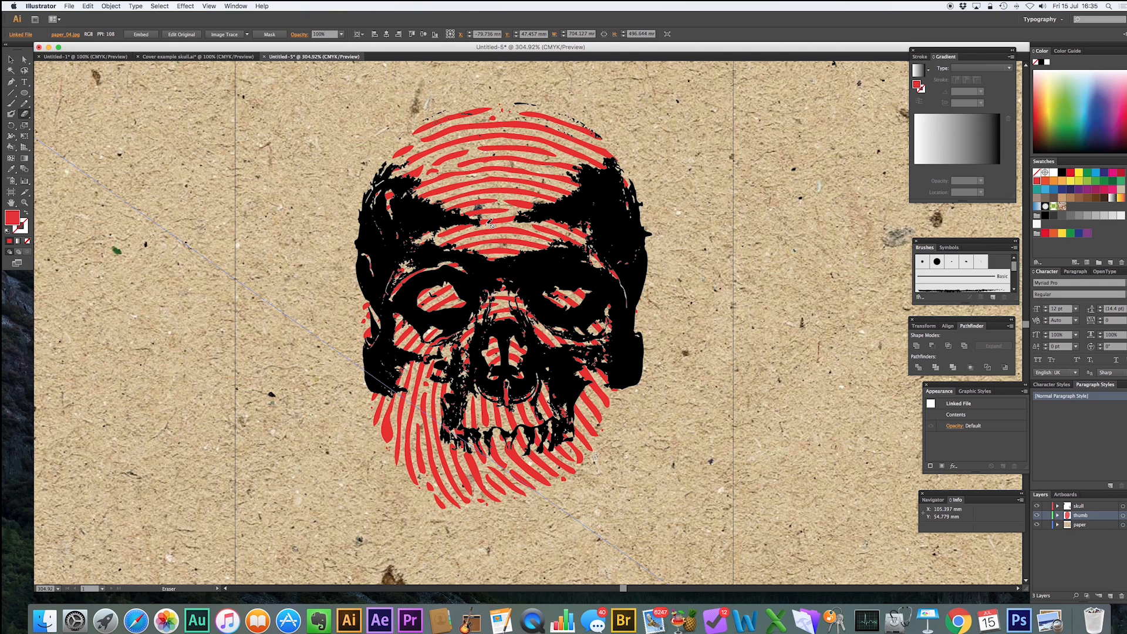
key("v")
Erase the fingerprint ridges inside the skull's eye sockets and nose with the Eraser tool.
left_click(528, 177)
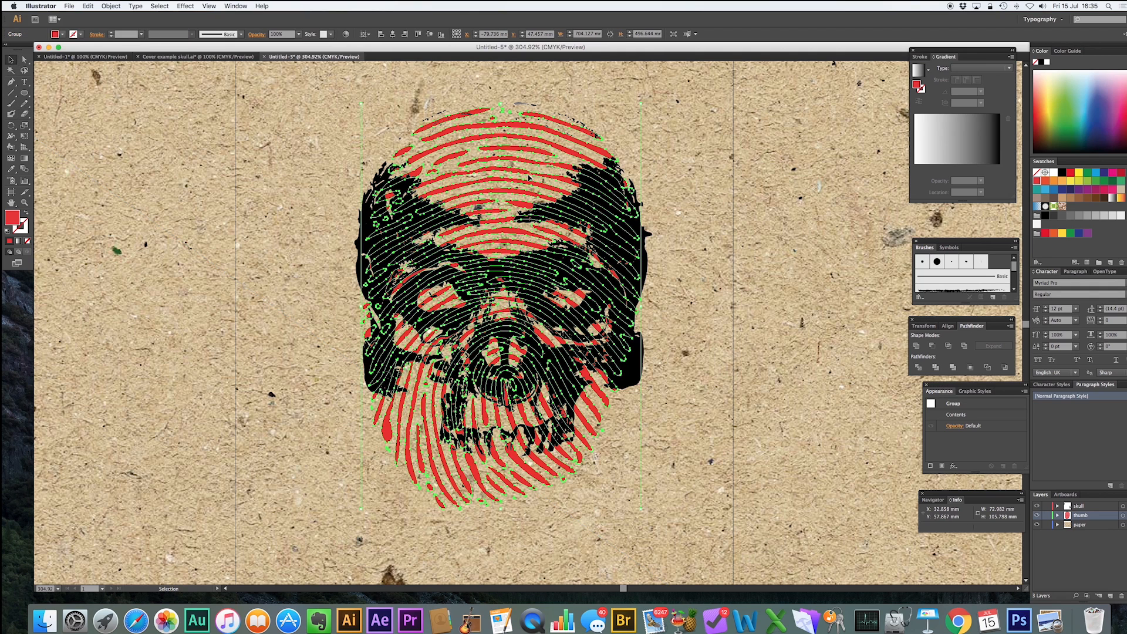
left_click(24, 103)
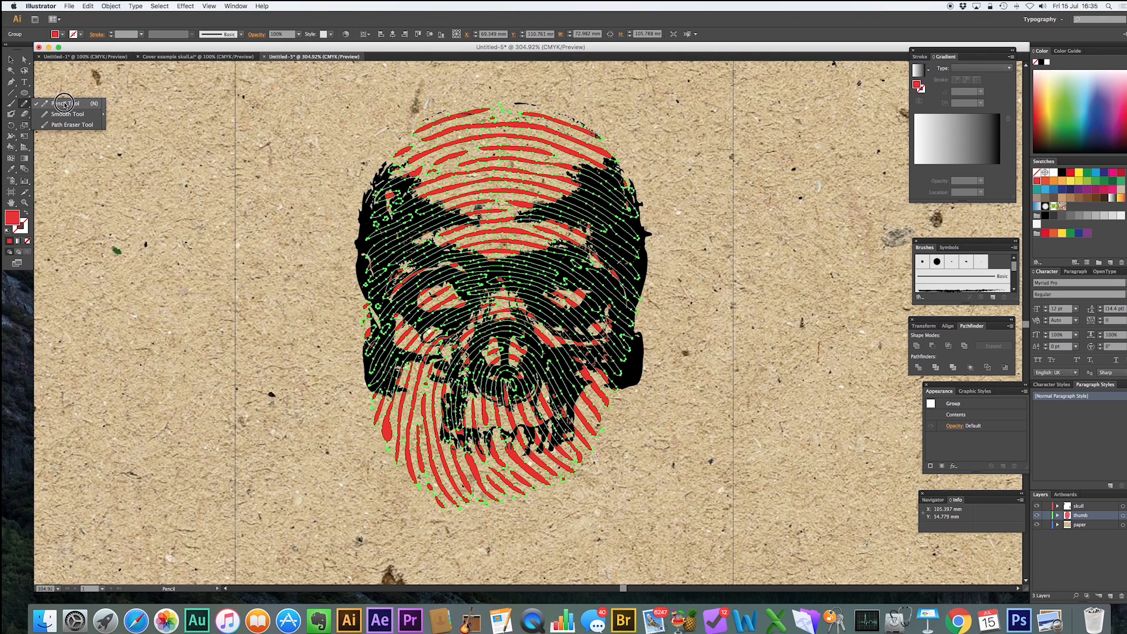
left_click(24, 113)
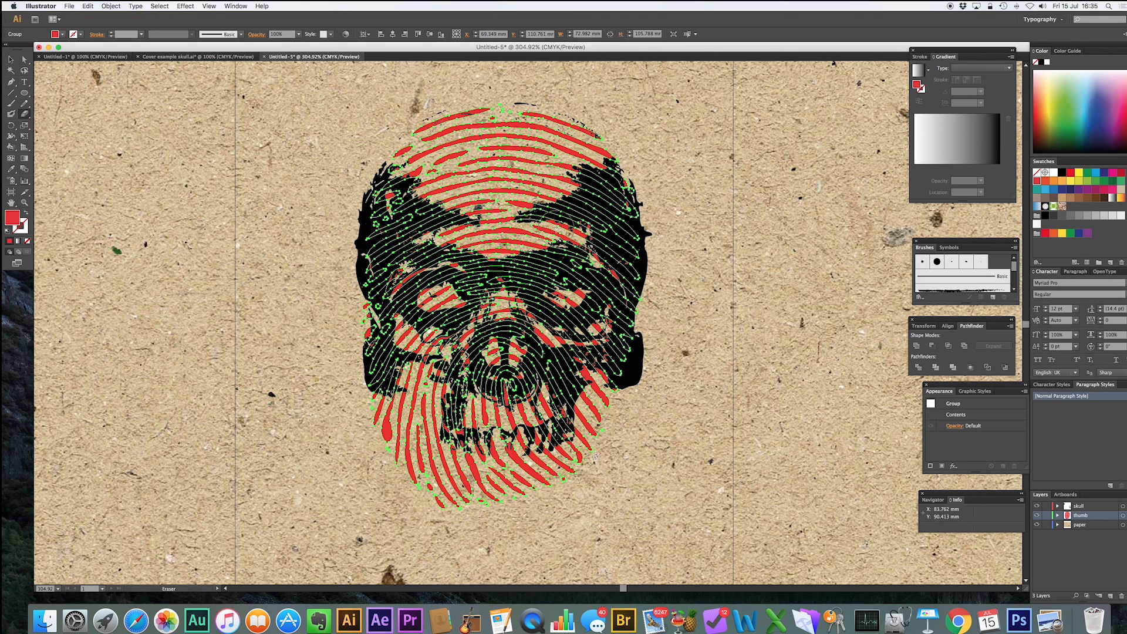
left_click_drag(575, 297, 558, 295)
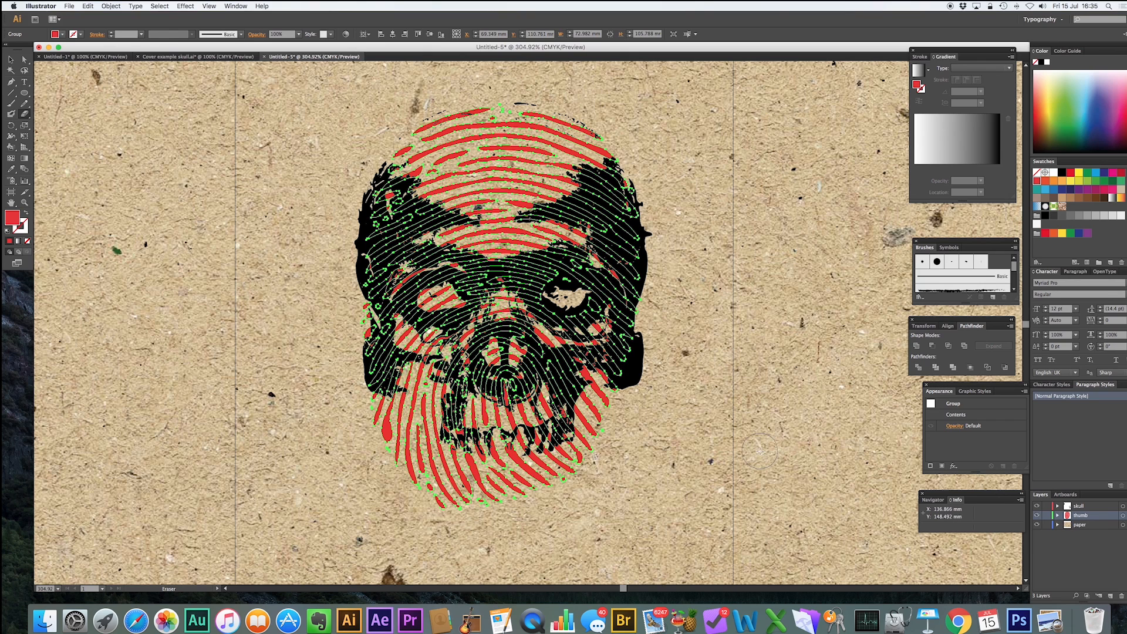
mouse_move(446, 295)
left_mouse_down()
mouse_move(432, 294)
mouse_move(447, 296)
left_mouse_up()
left_click(513, 353)
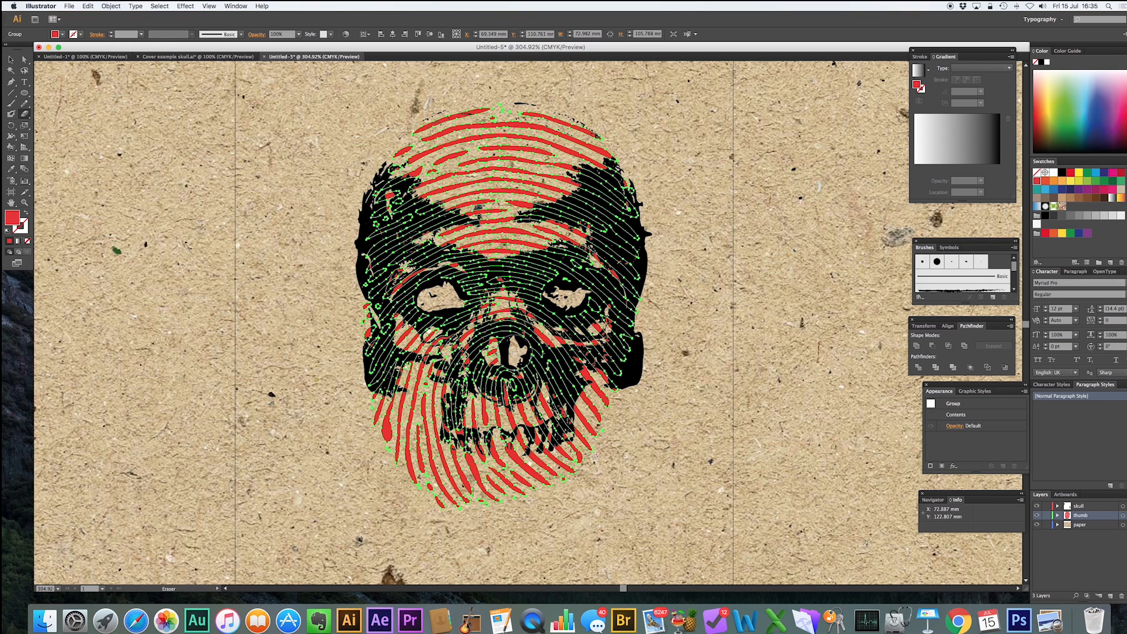
left_click(498, 353)
left_click_drag(543, 390, 470, 410)
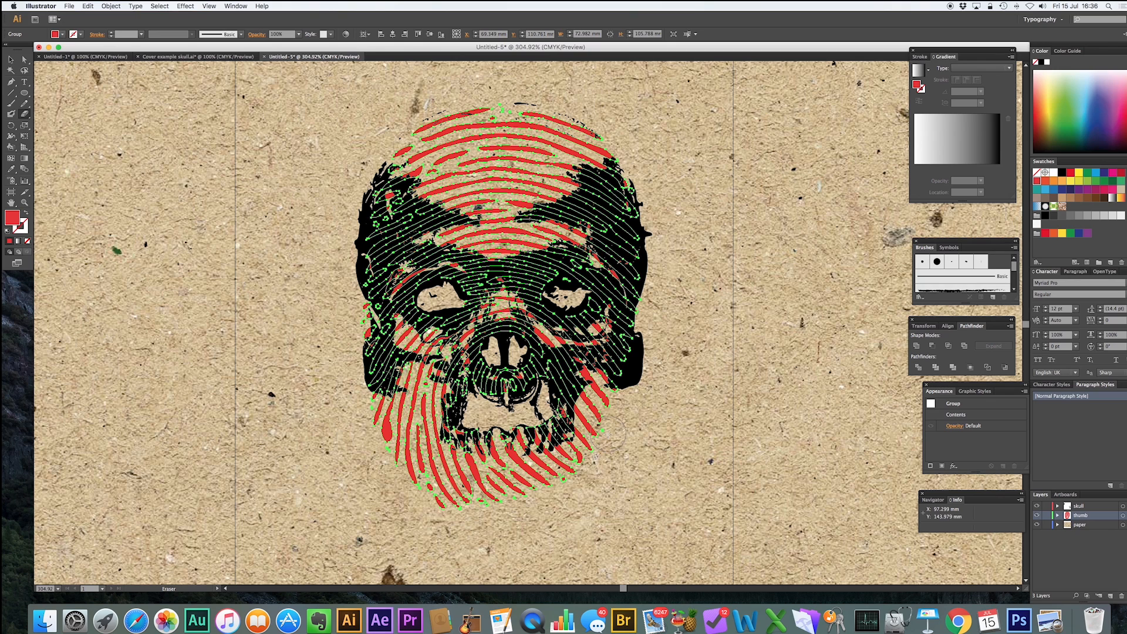
left_click(10, 59)
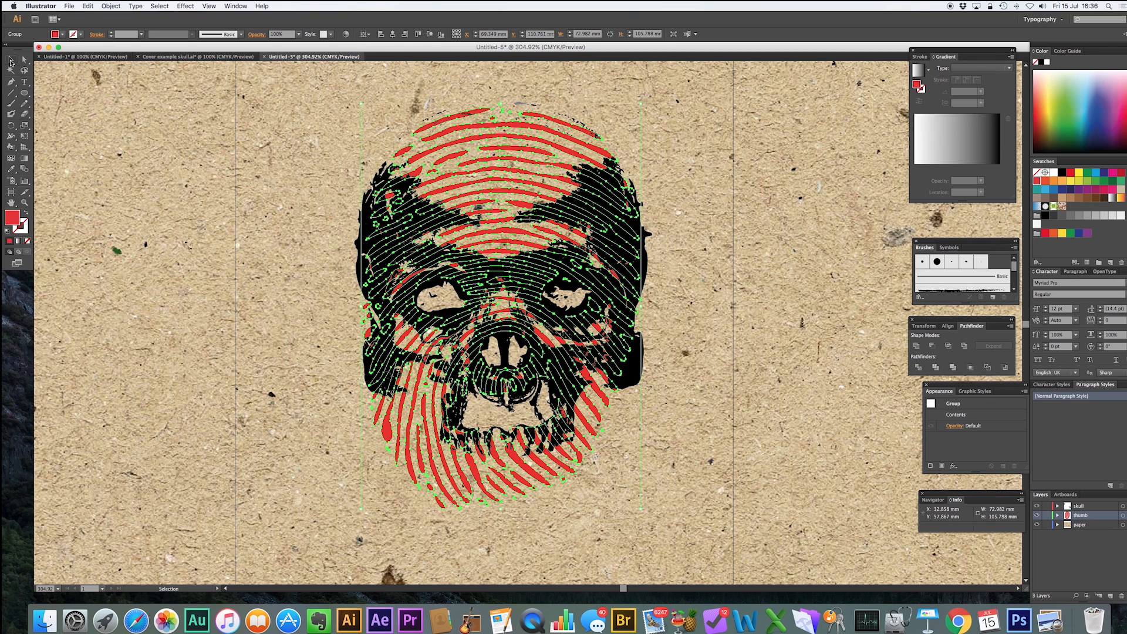
Lock the paper layer so the texture cannot be selected.
left_click(763, 268)
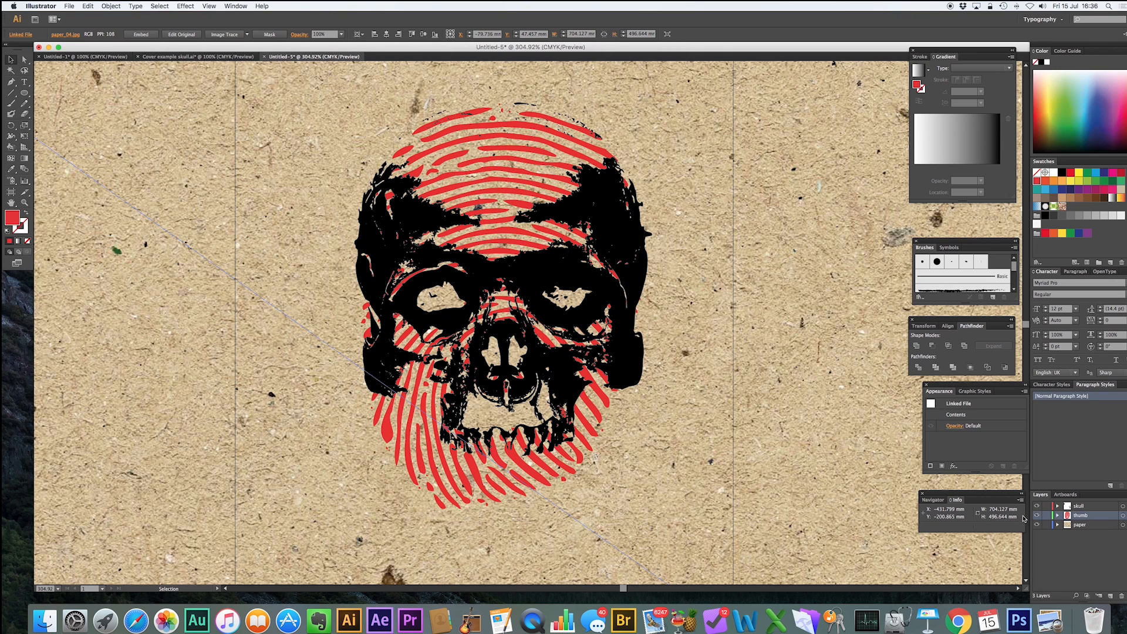
left_click(1047, 525)
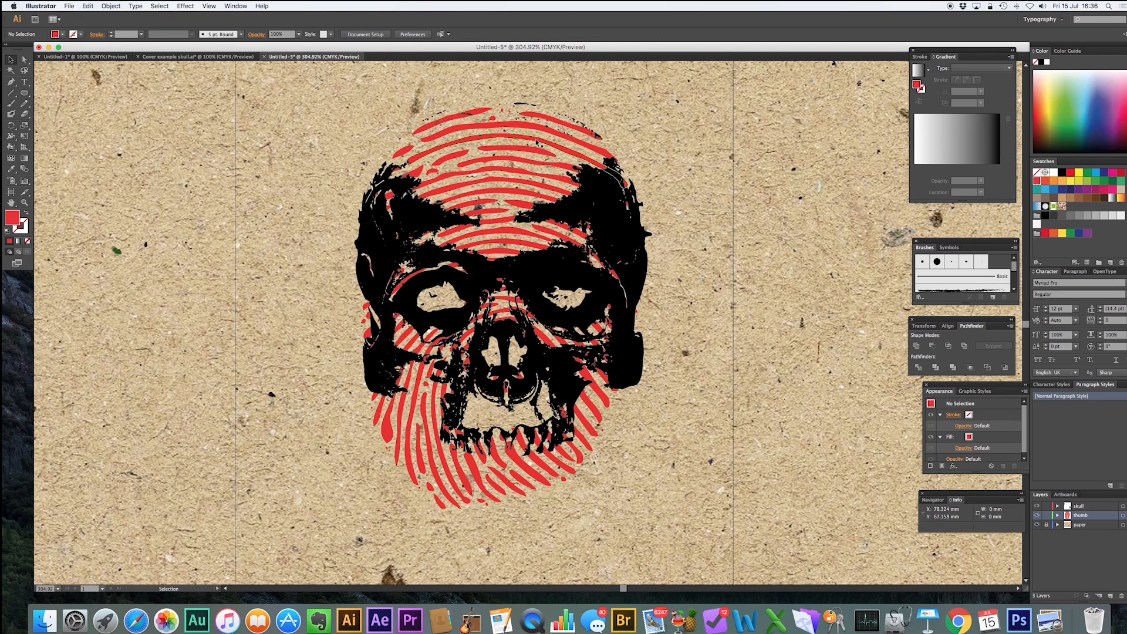
Apply a Gaussian Blur with a radius of about 2.8 pixels to the fingerprint.
left_click(531, 117)
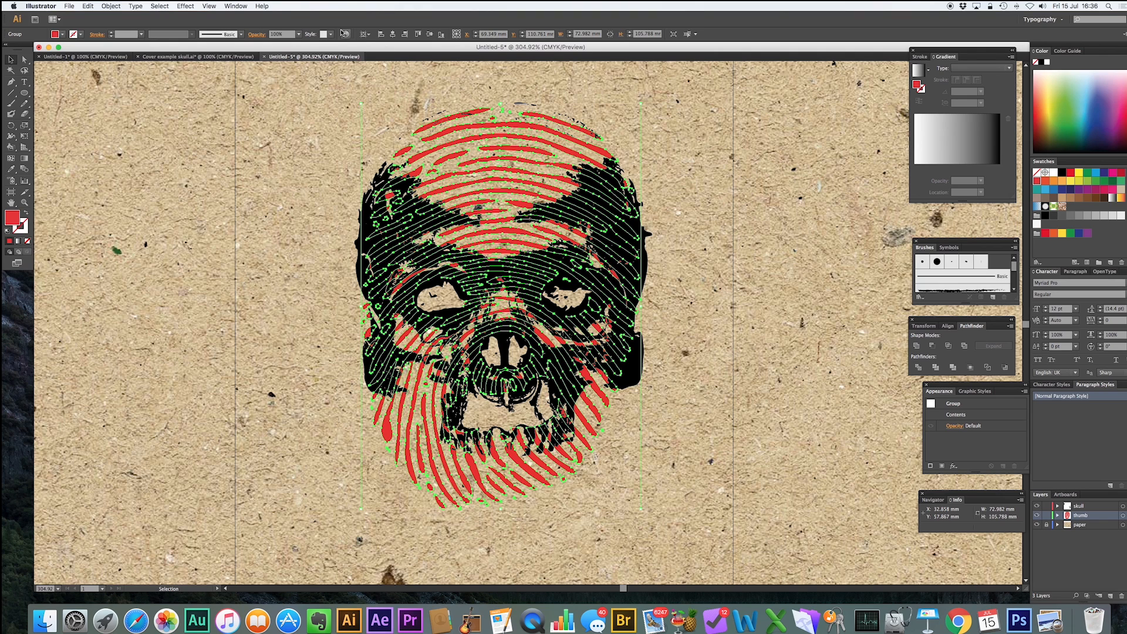
left_click(185, 6)
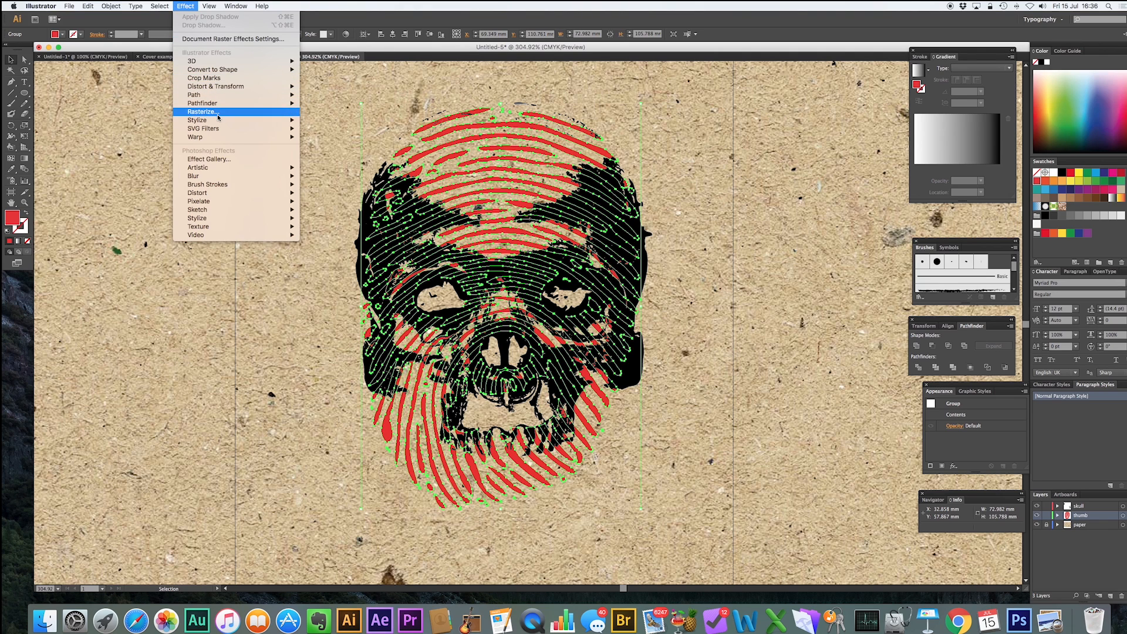
mouse_move(219, 120)
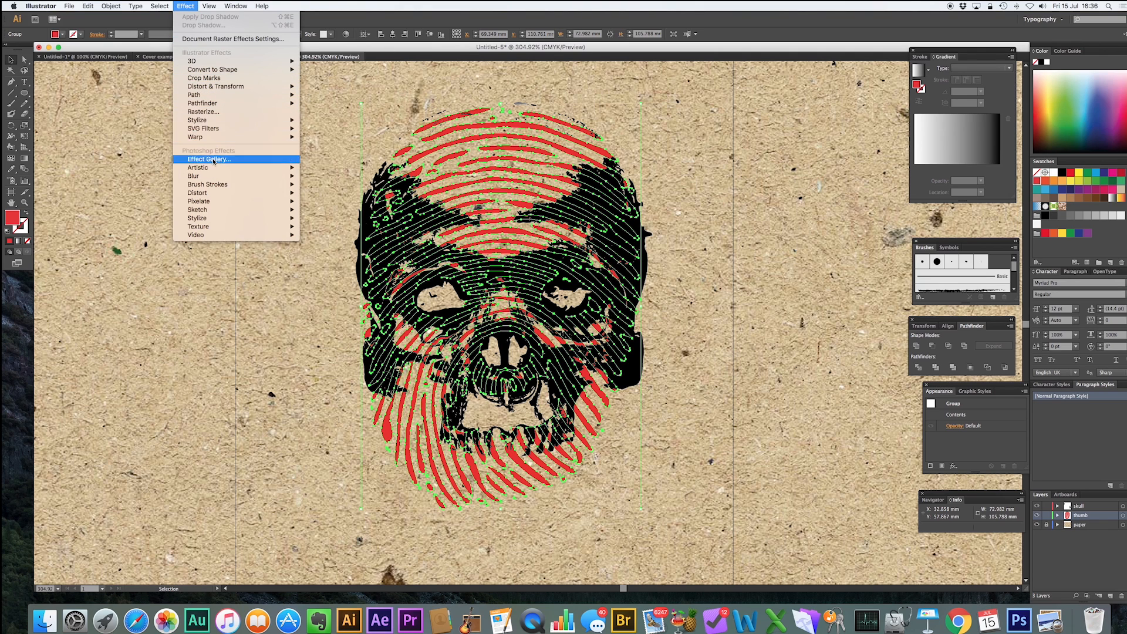
mouse_move(215, 176)
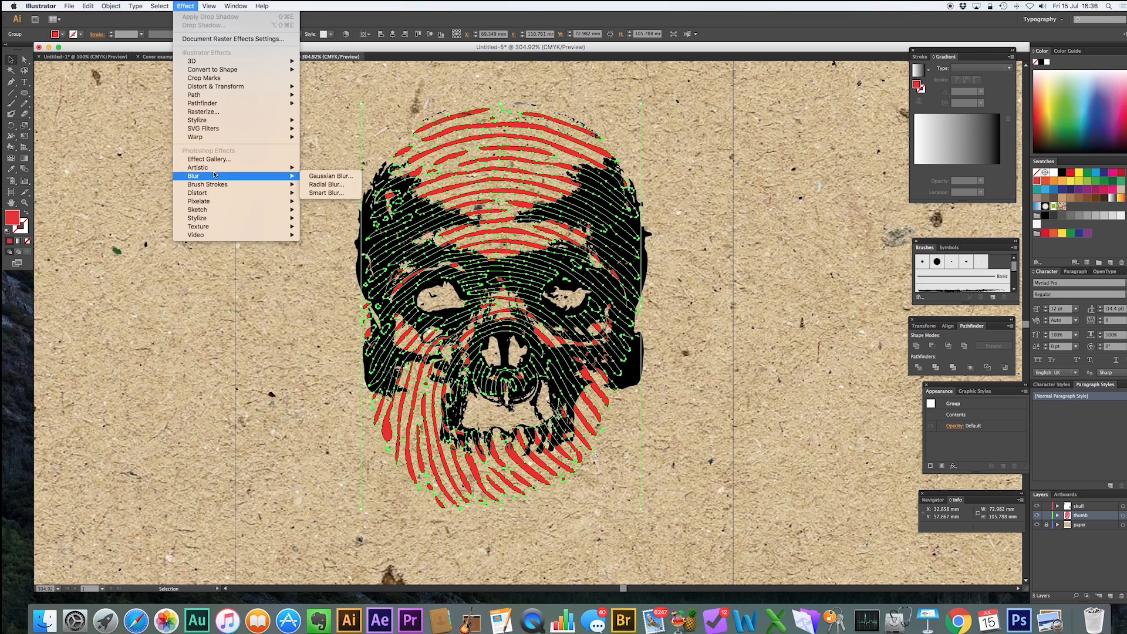
left_click(330, 176)
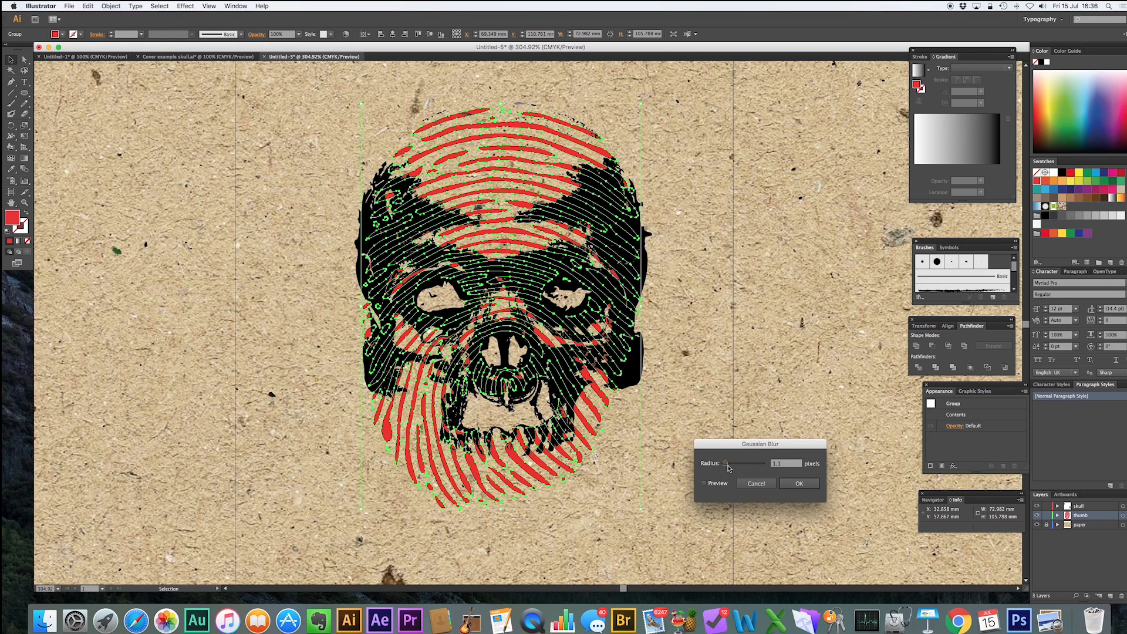
left_click_drag(726, 464, 729, 464)
left_click(711, 485)
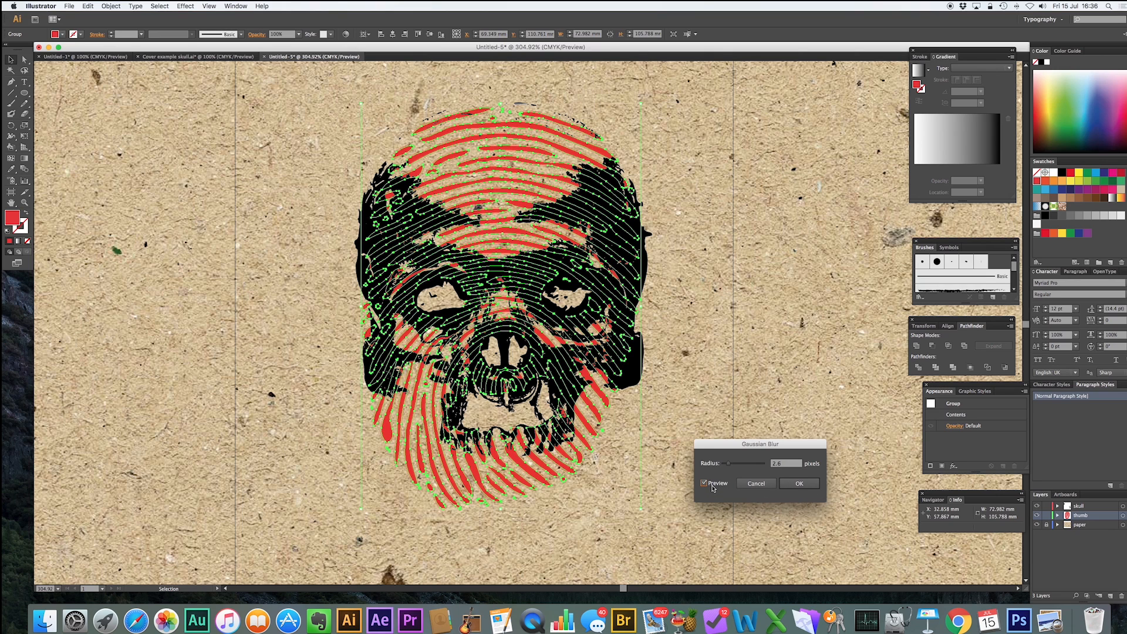
left_click_drag(730, 465, 732, 466)
left_click(799, 484)
left_click(816, 450)
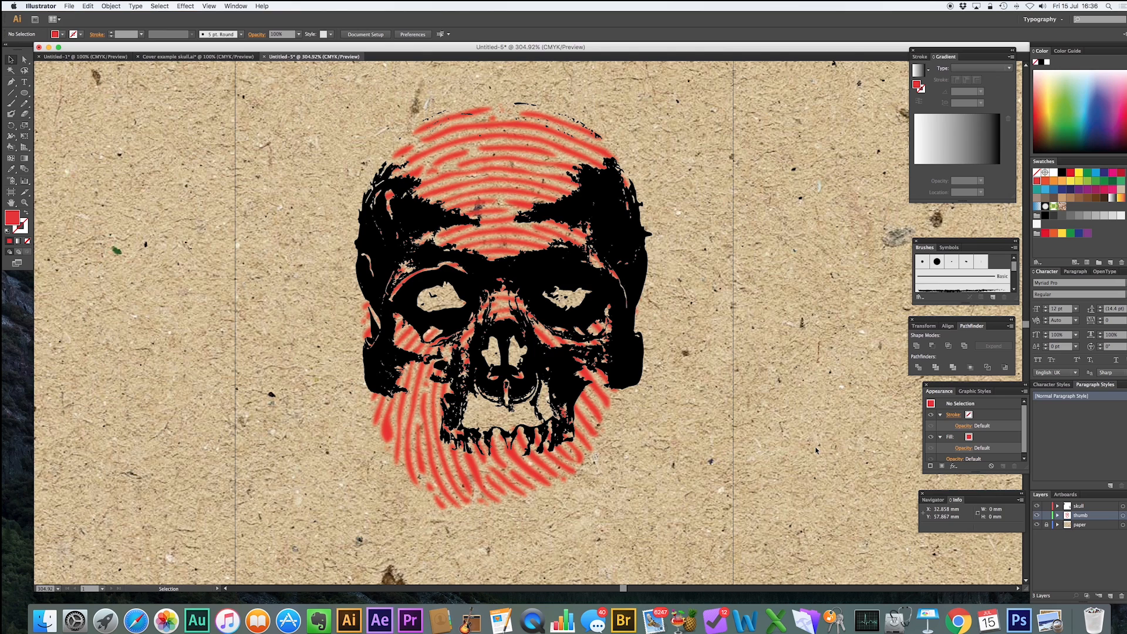
Set the skull's opacity to 90%, then undo the change.
left_click(536, 118)
left_click(298, 34)
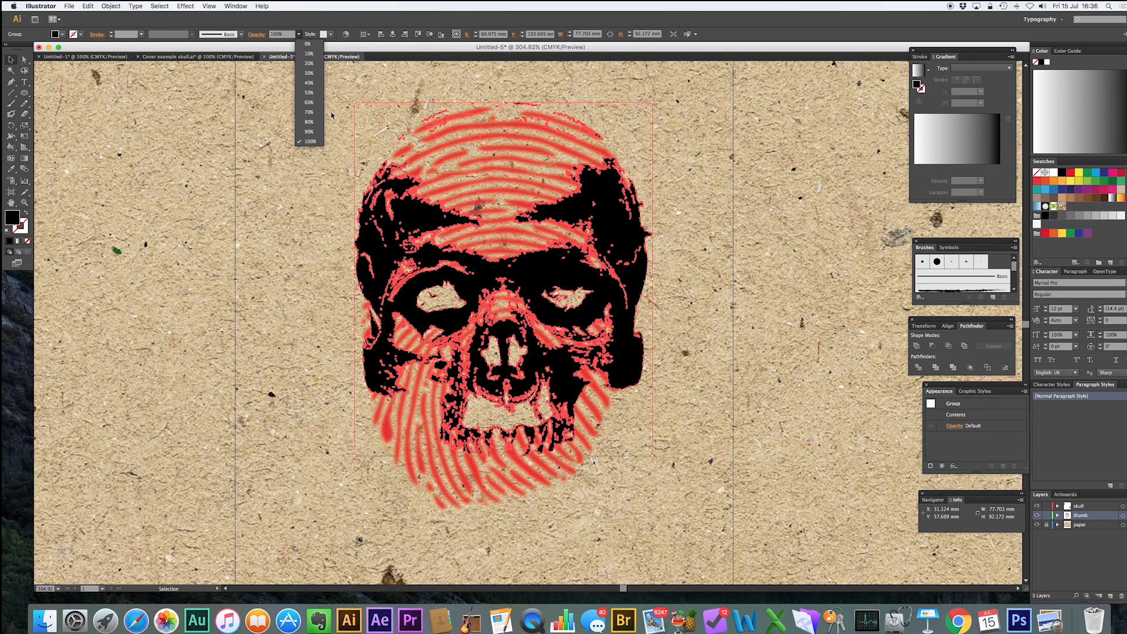
left_click(311, 132)
left_click(311, 131)
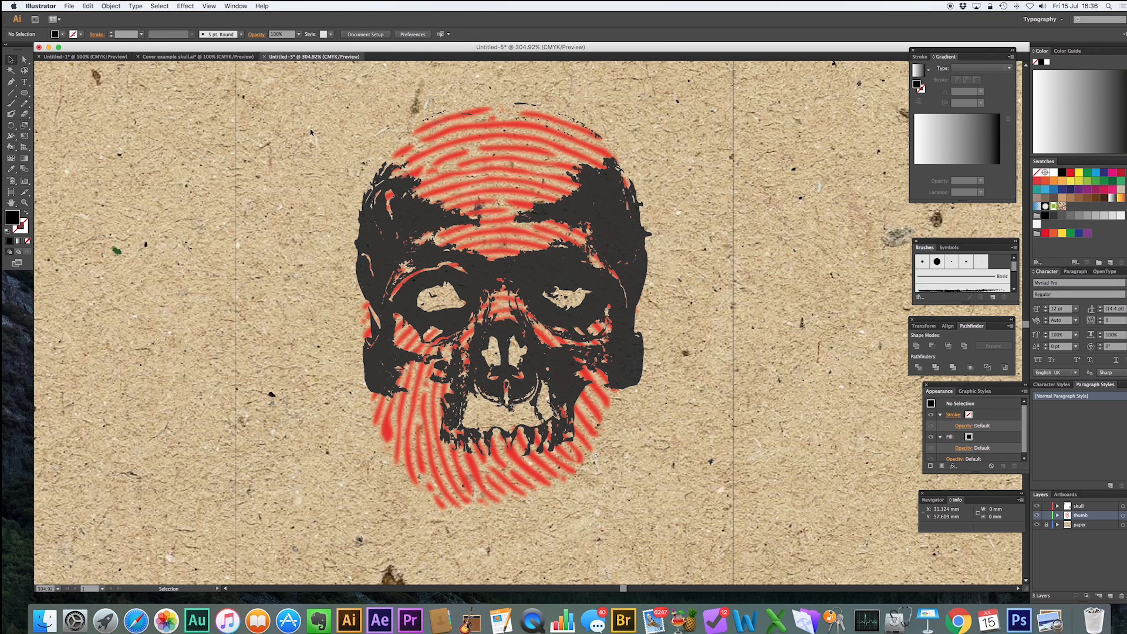
key("super+z")
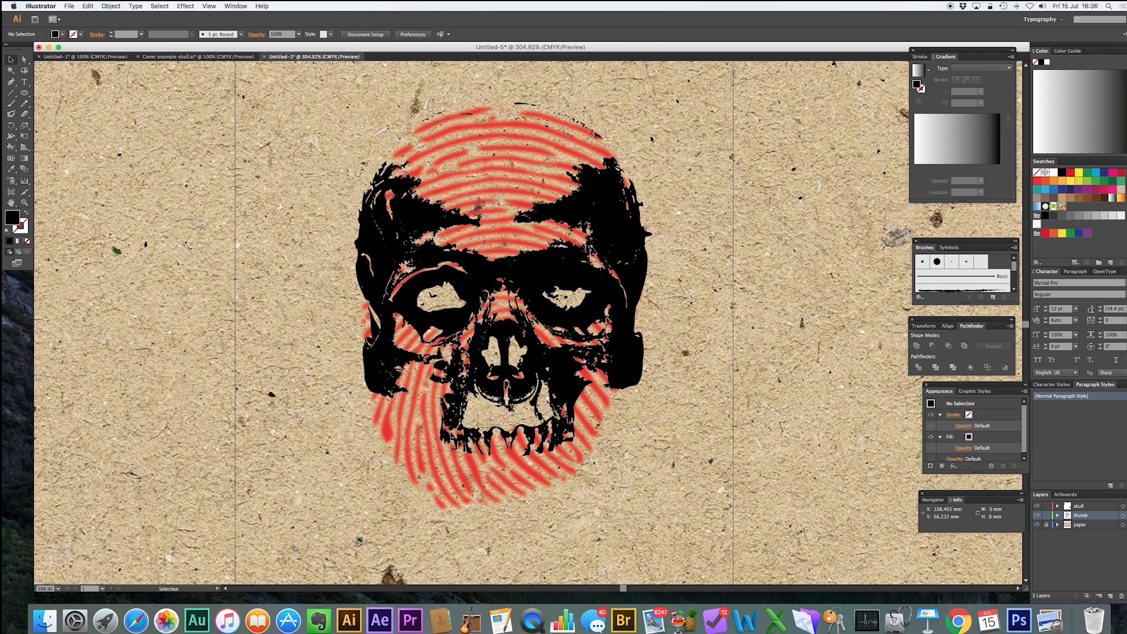
left_click(524, 125)
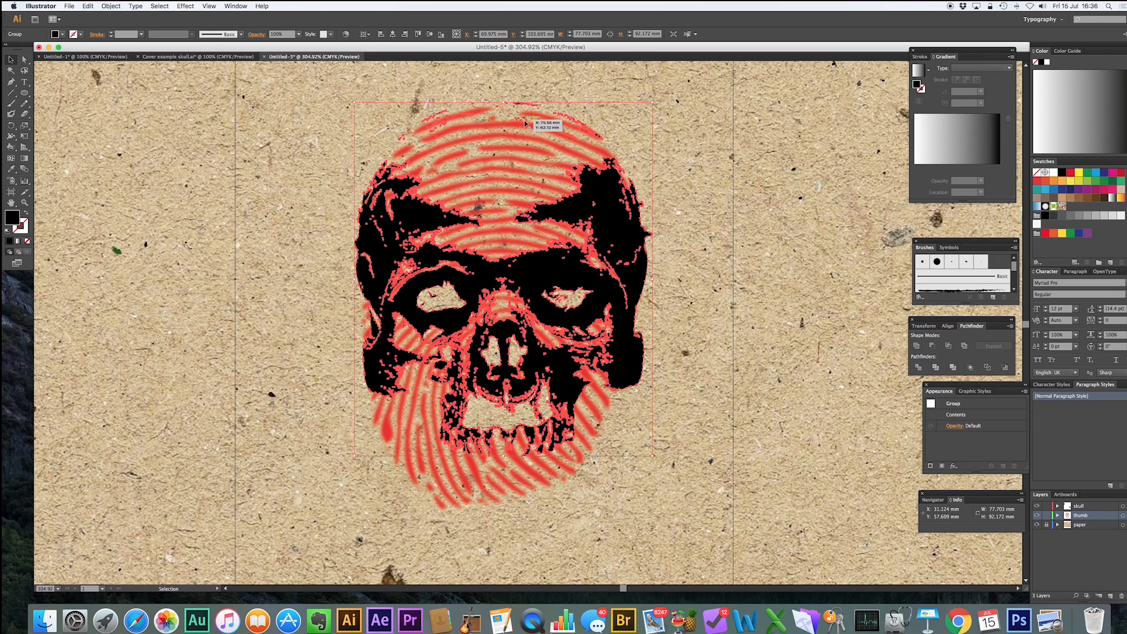
left_click_drag(525, 123, 589, 142)
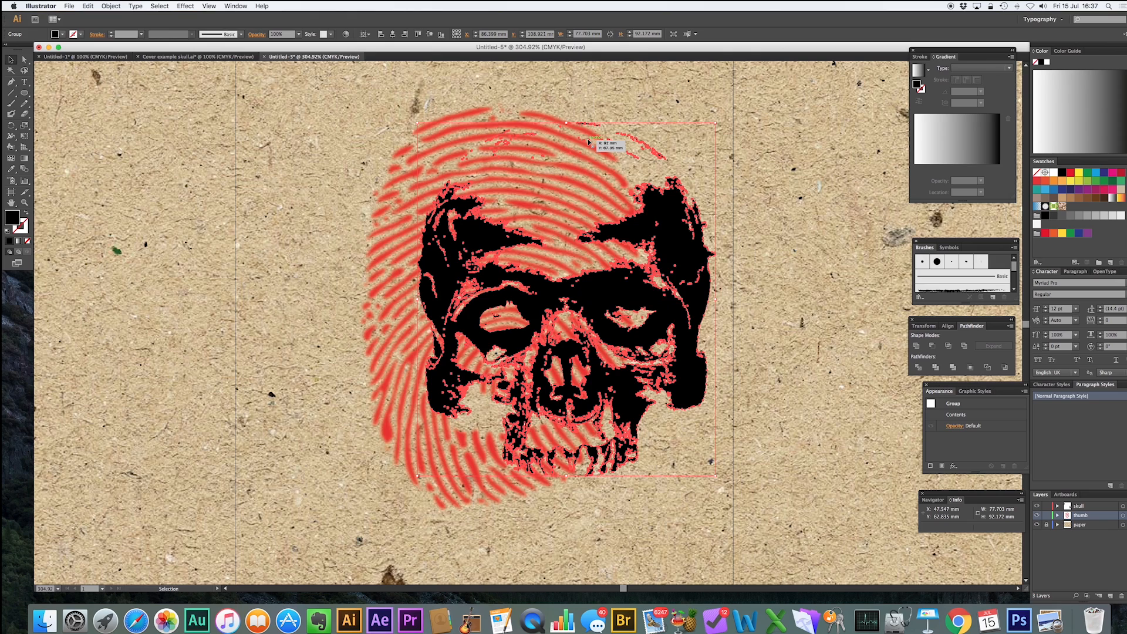
key("super+z")
left_click(625, 121)
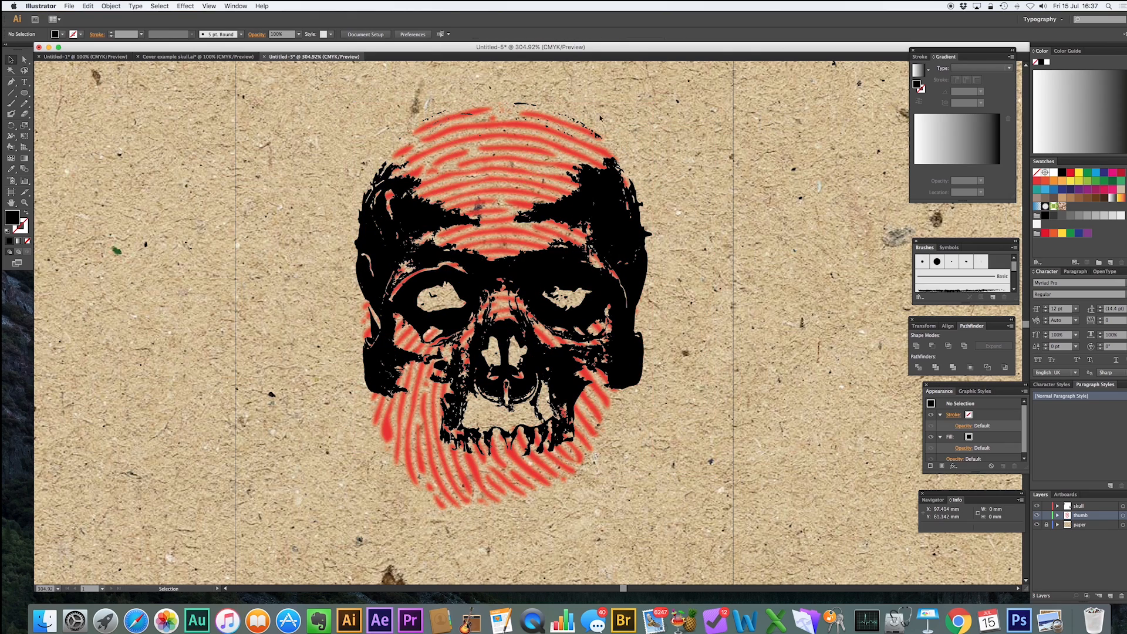
Set the fingerprint's opacity to 90%.
left_click(524, 165)
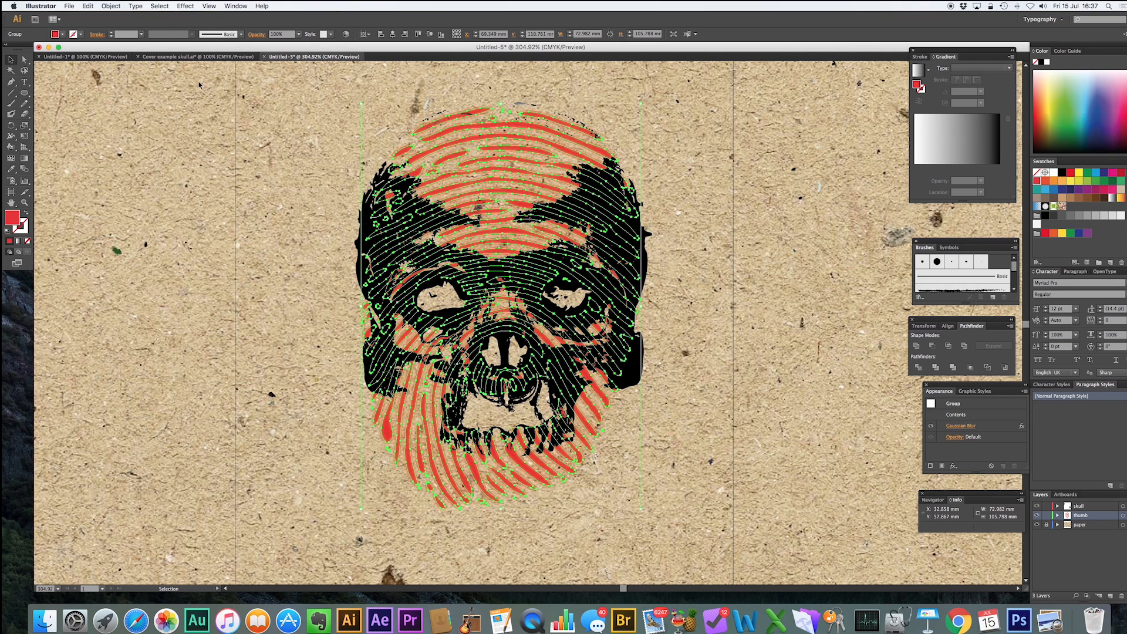
left_click(191, 6)
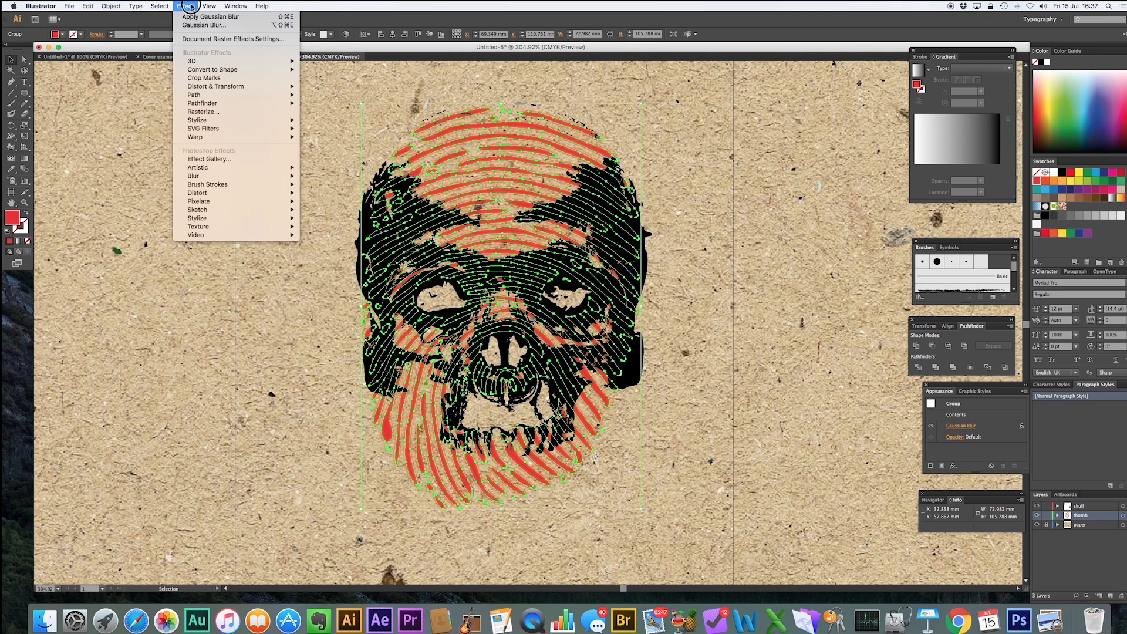
left_click(191, 6)
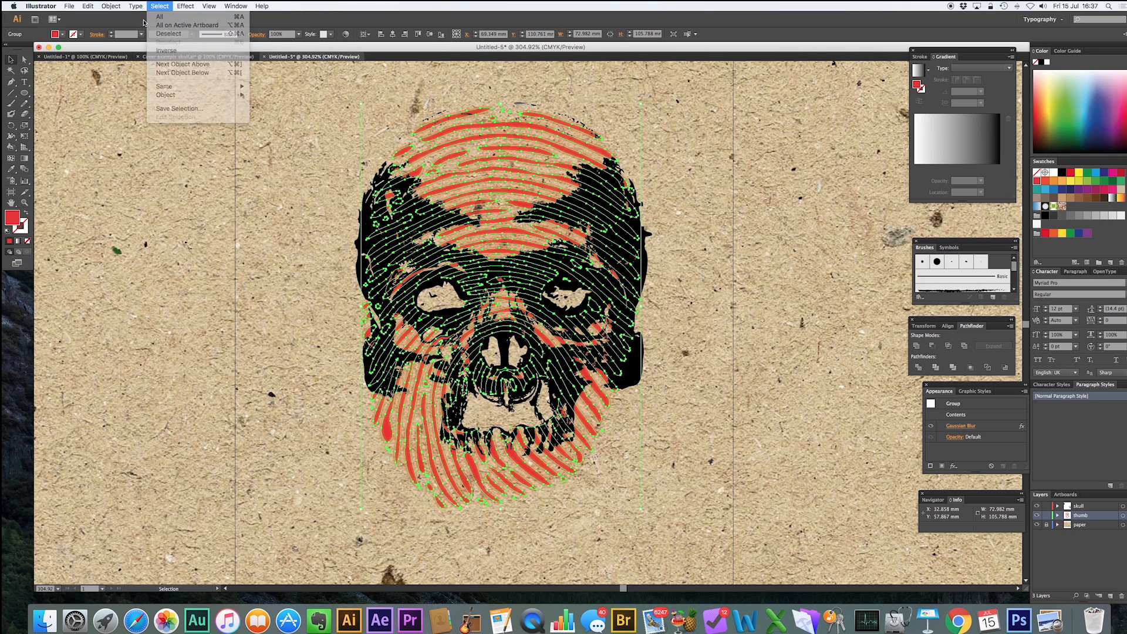
left_click(299, 33)
left_click(309, 134)
left_click(341, 112)
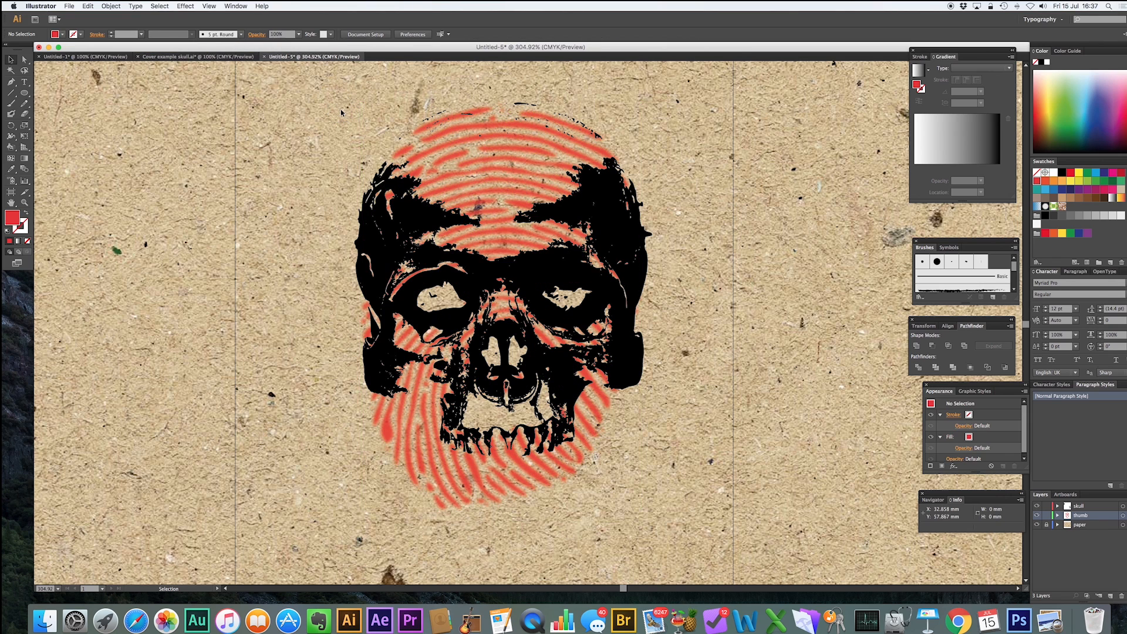
Apply a Gaussian Blur with a radius of 0.8 pixels to the skull.
left_click(430, 220)
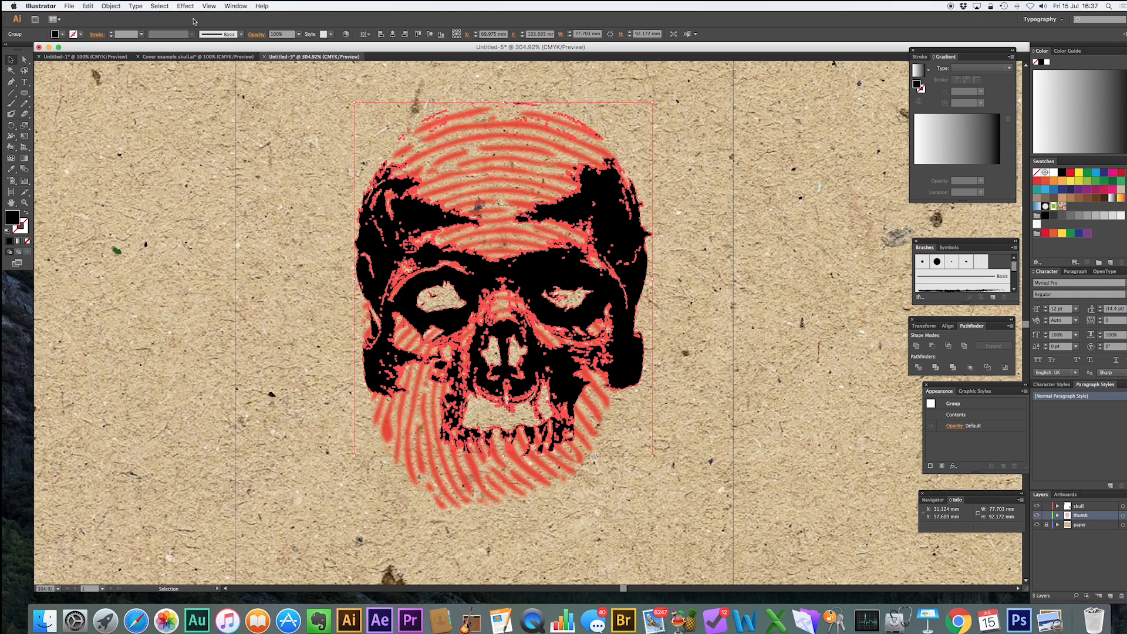
left_click(681, 191)
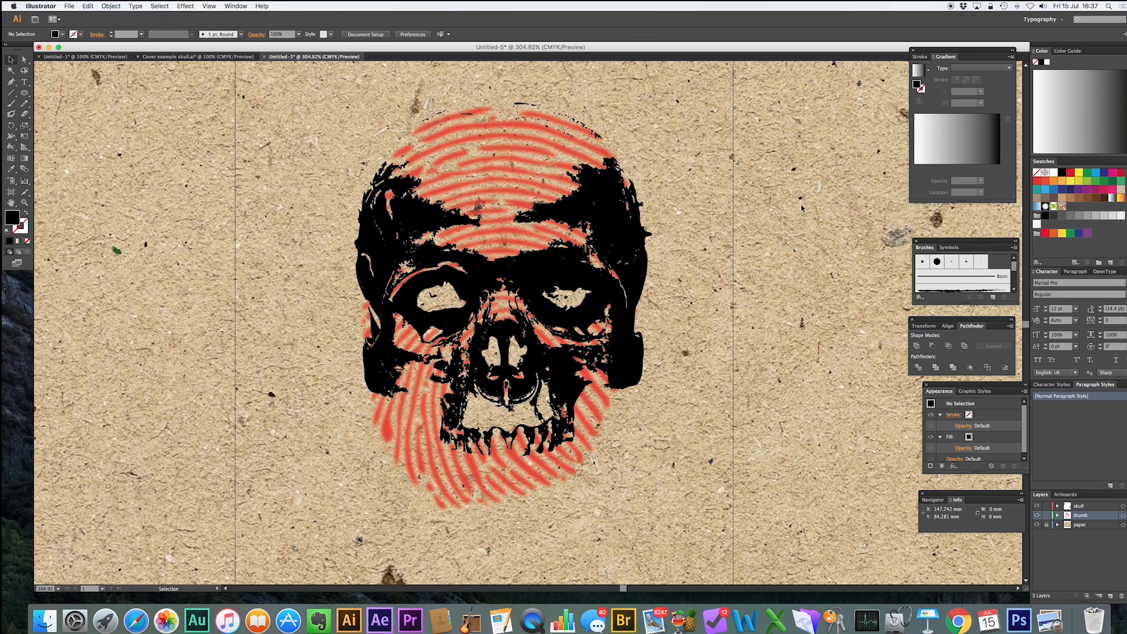
left_click(403, 213)
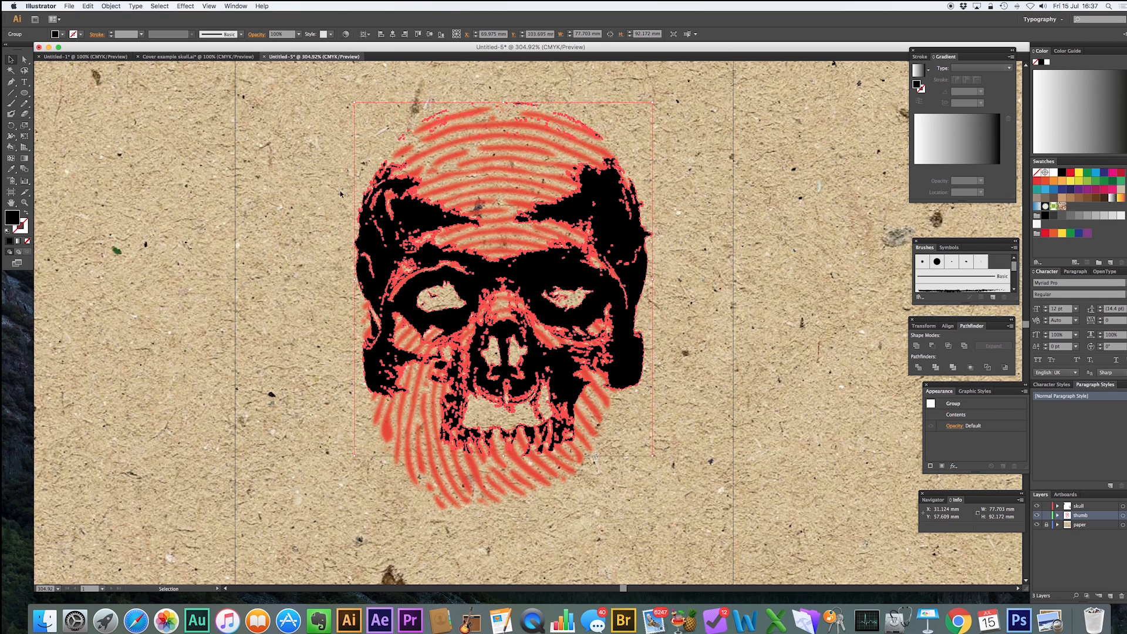
left_click(159, 6)
mouse_move(187, 7)
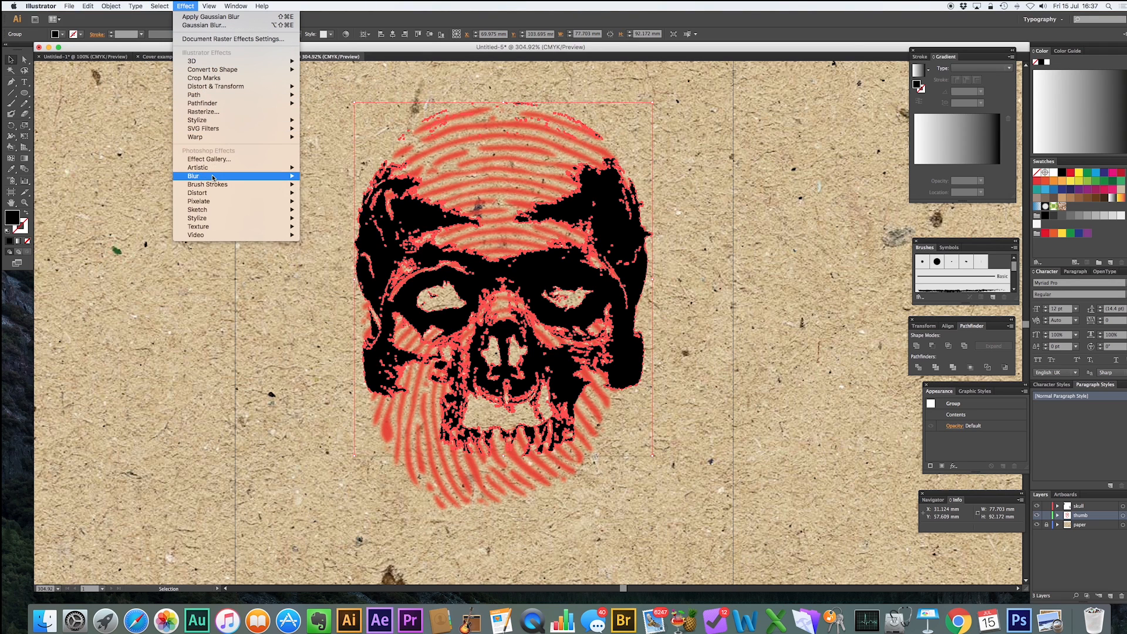
key("Escape")
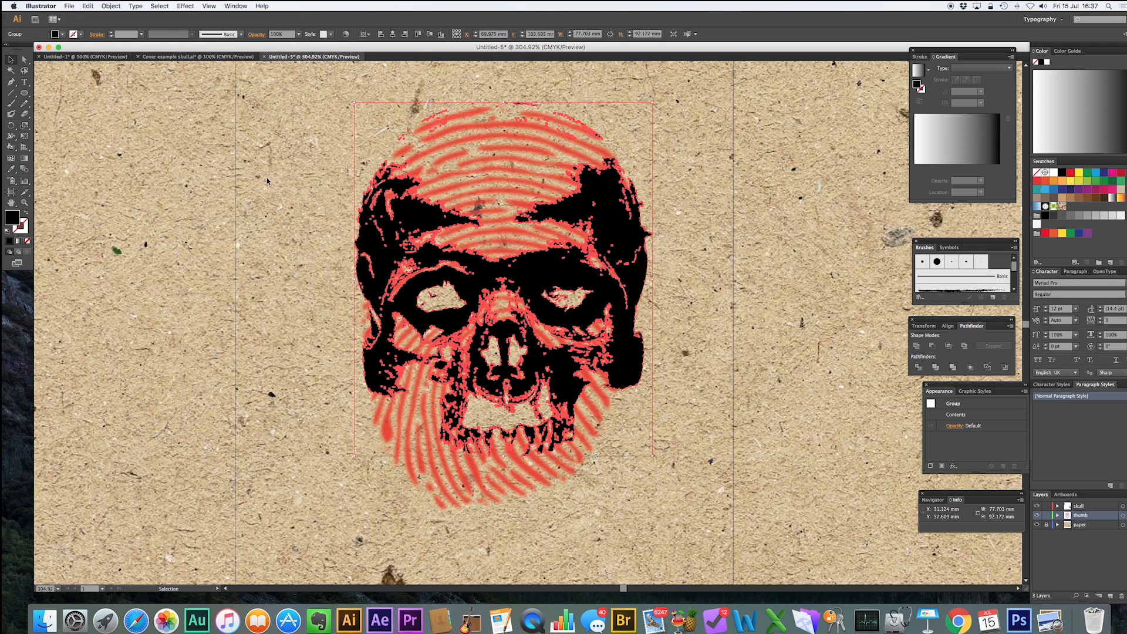
left_click(186, 7)
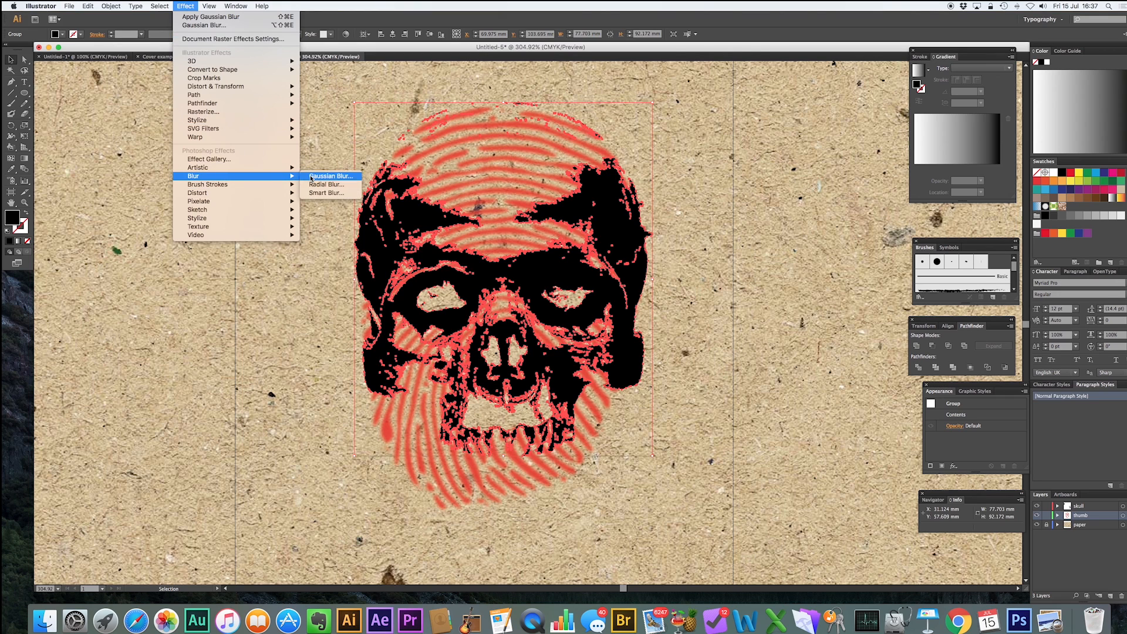
left_click(311, 176)
left_click(704, 482)
left_click_drag(732, 464, 725, 468)
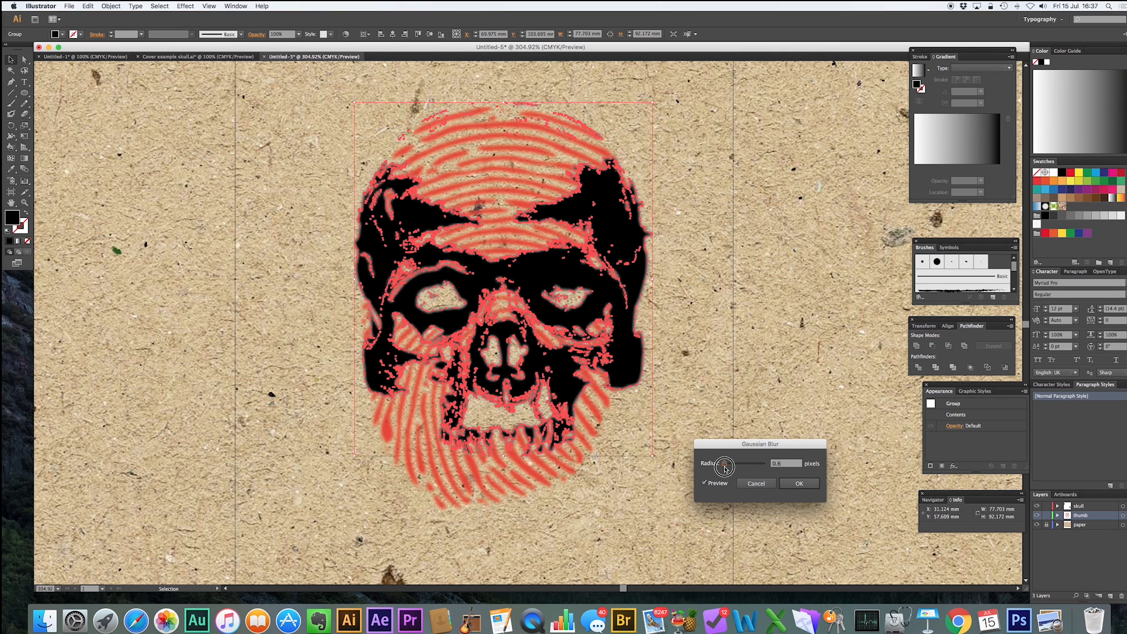
left_click(799, 483)
left_click(766, 334)
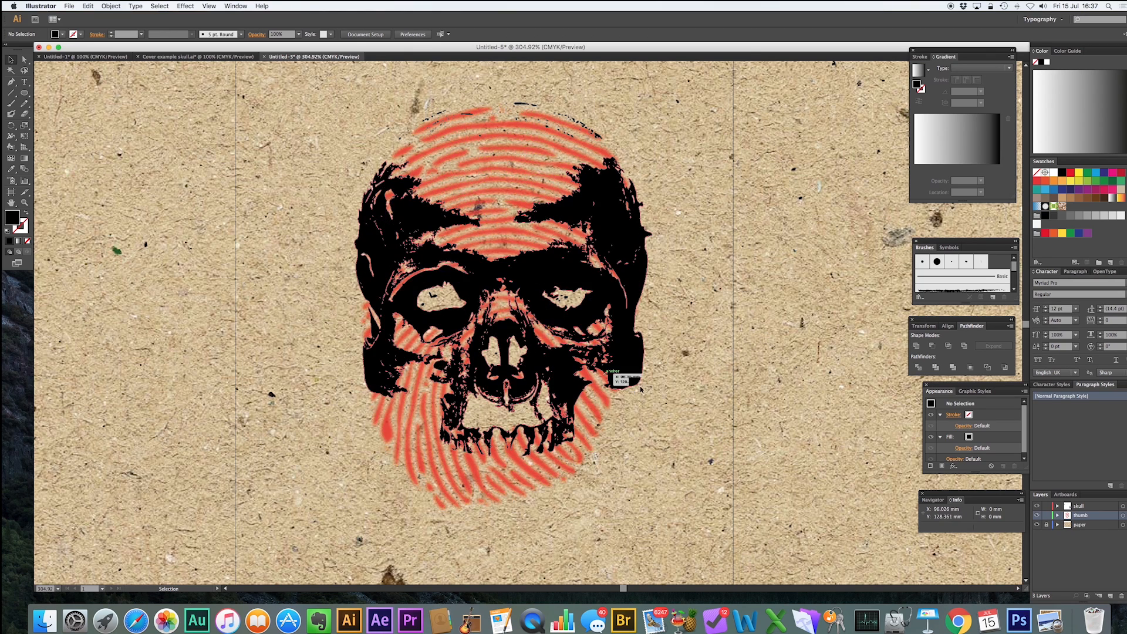
key("super+a")
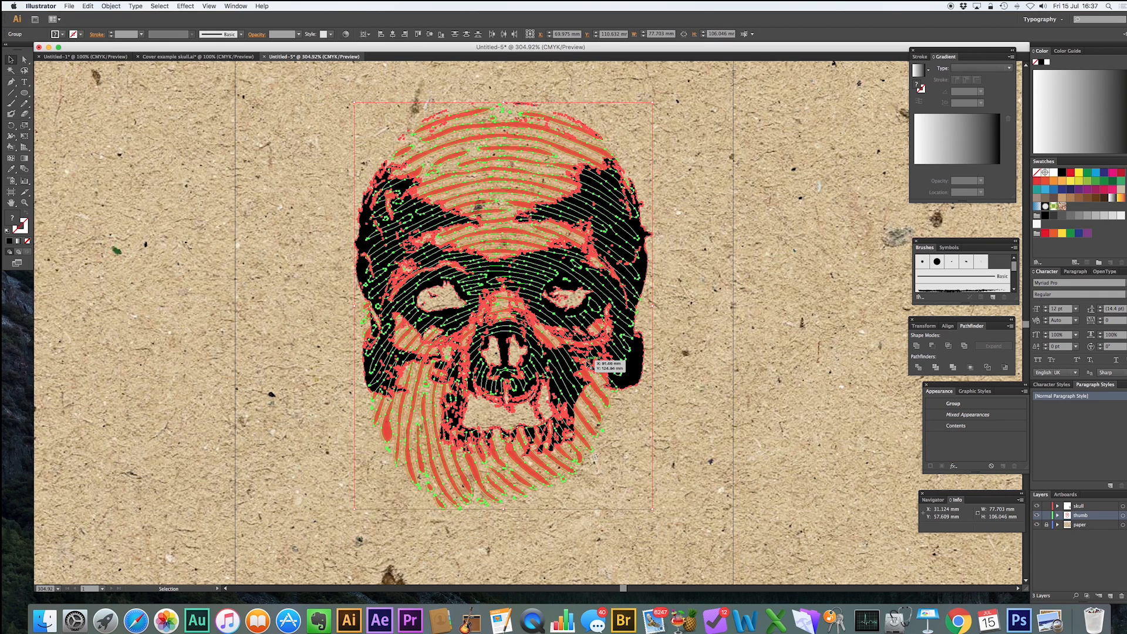
key("shift+super+a")
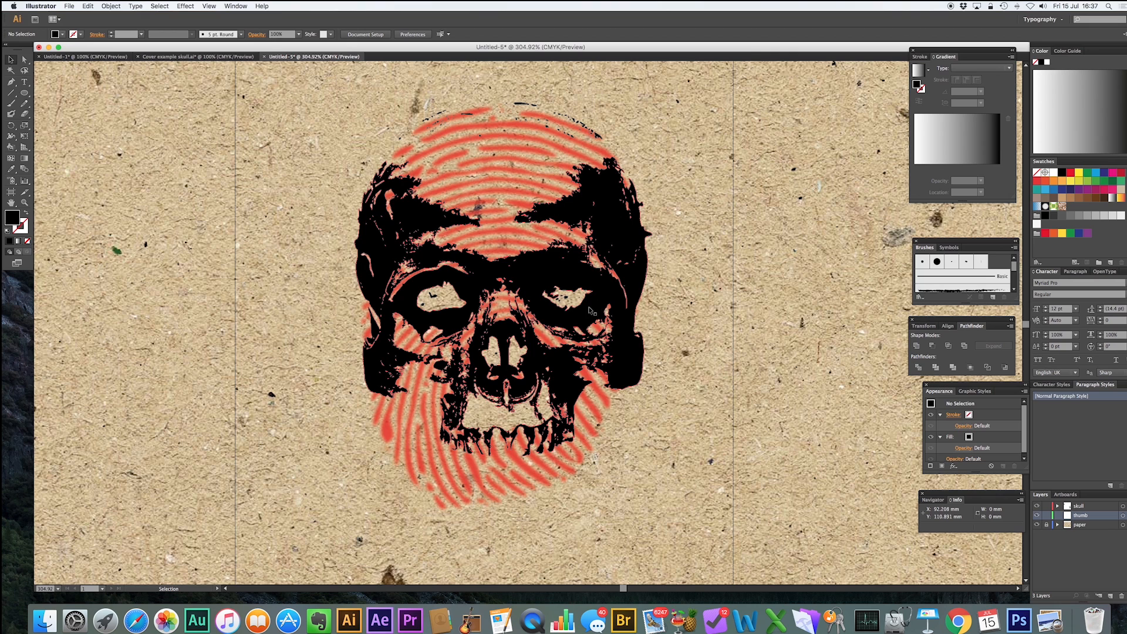
Rotate the skull and fingerprint together by about 24°.
scroll(586, 310, "down", 6)
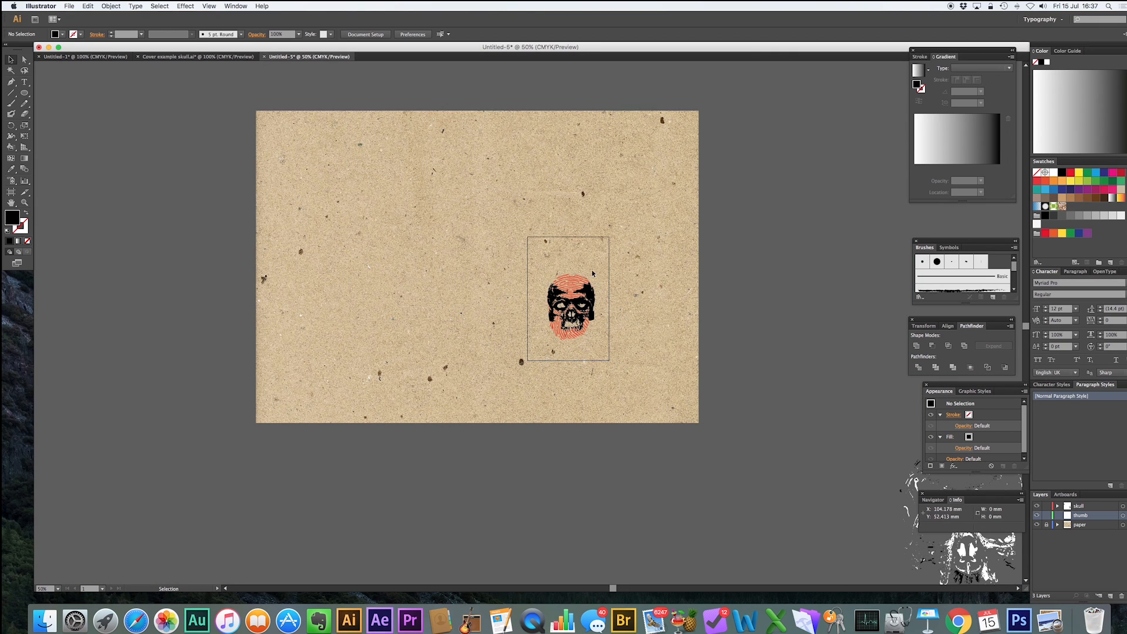
key("r")
left_click(11, 59)
left_click(577, 301)
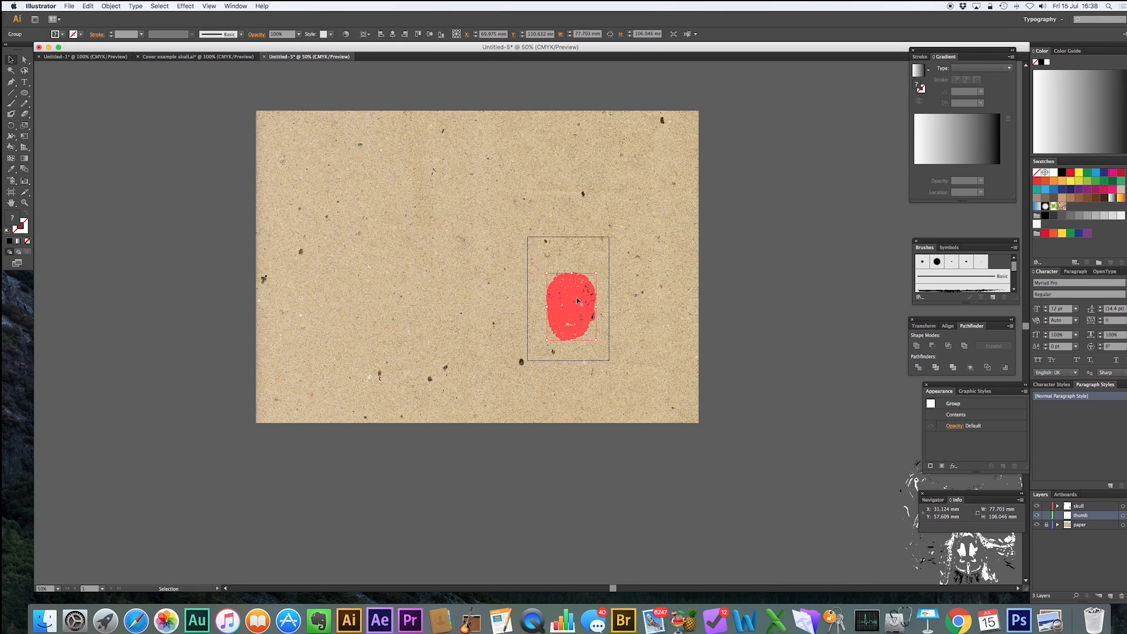
left_click(10, 125)
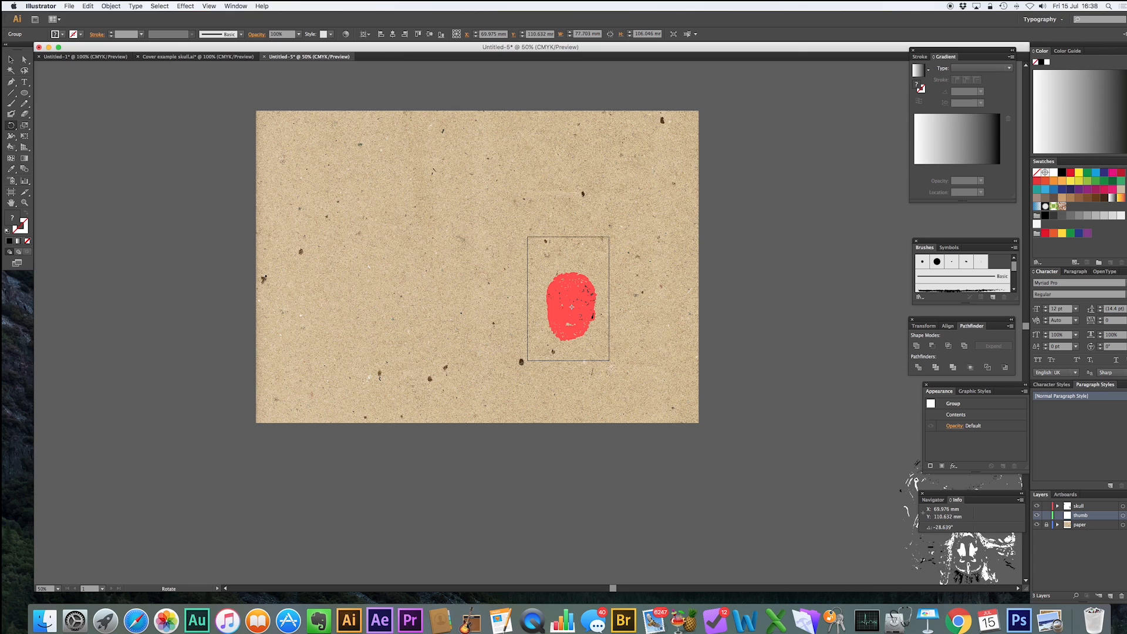
left_click_drag(616, 331, 617, 322)
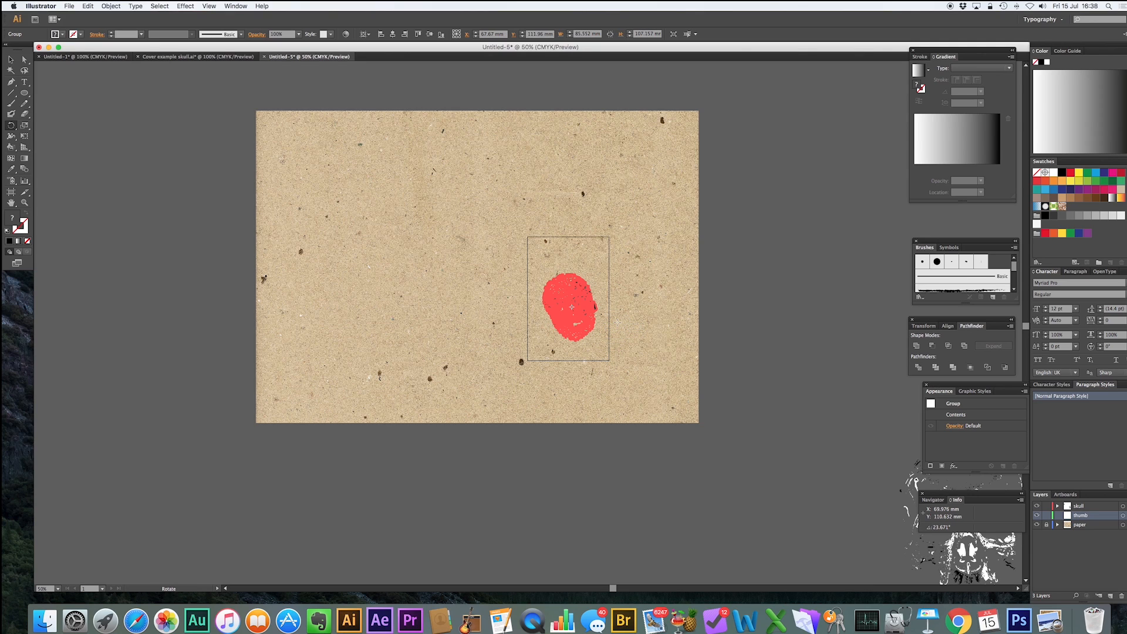
left_click(11, 59)
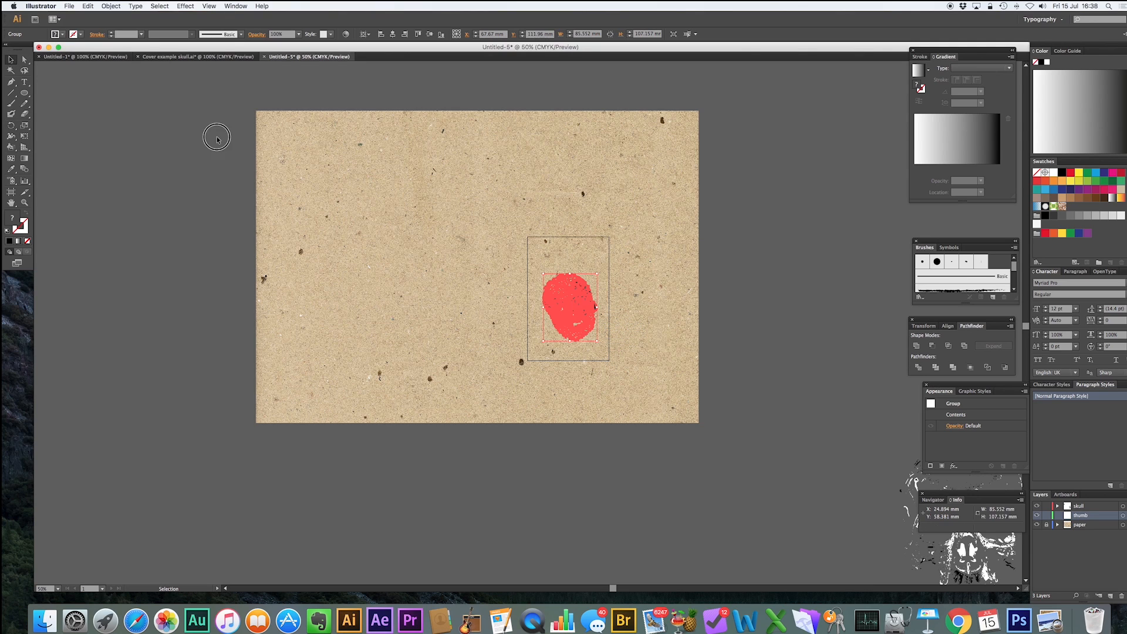
left_click(217, 138)
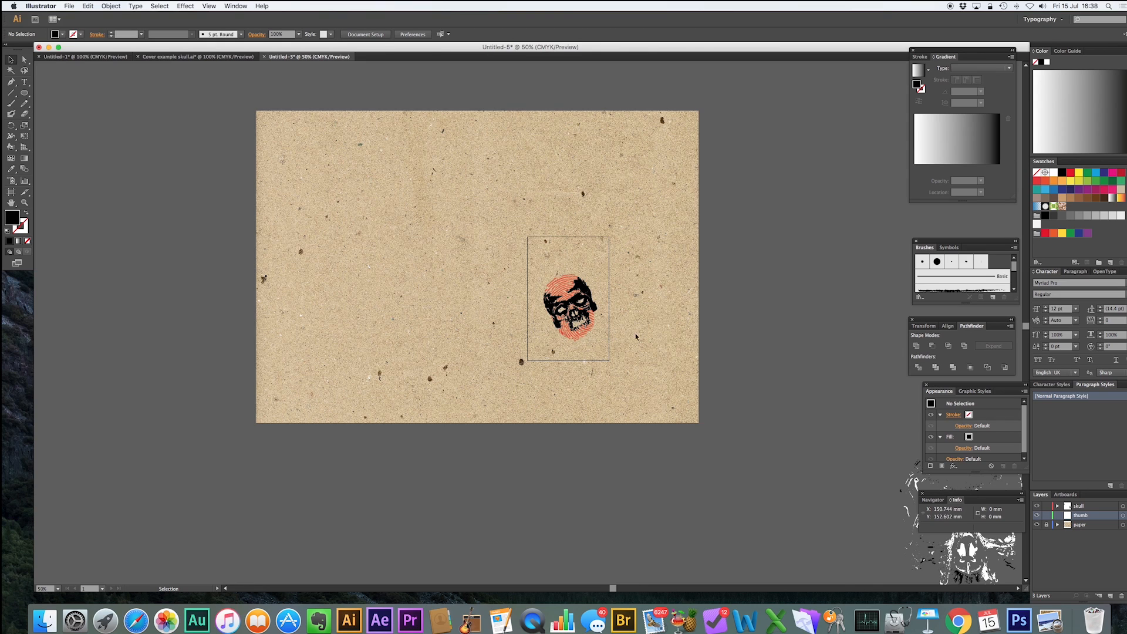
Center the skull and fingerprint horizontally on the artboard.
left_click_drag(537, 272, 574, 302)
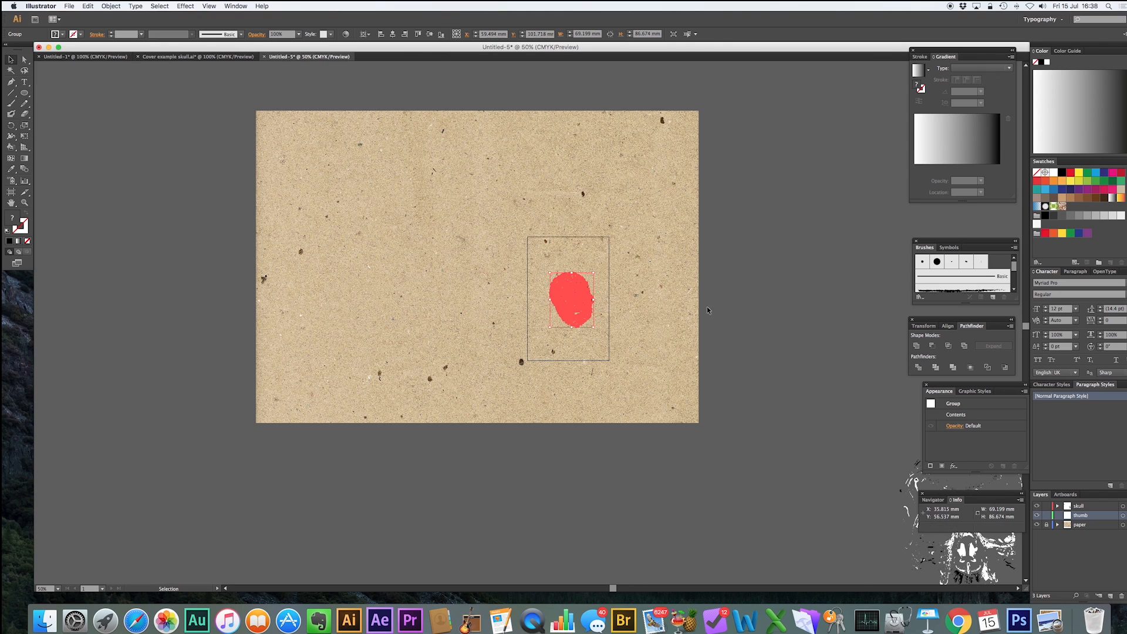
left_click(773, 310)
left_click(579, 296)
left_click(394, 33)
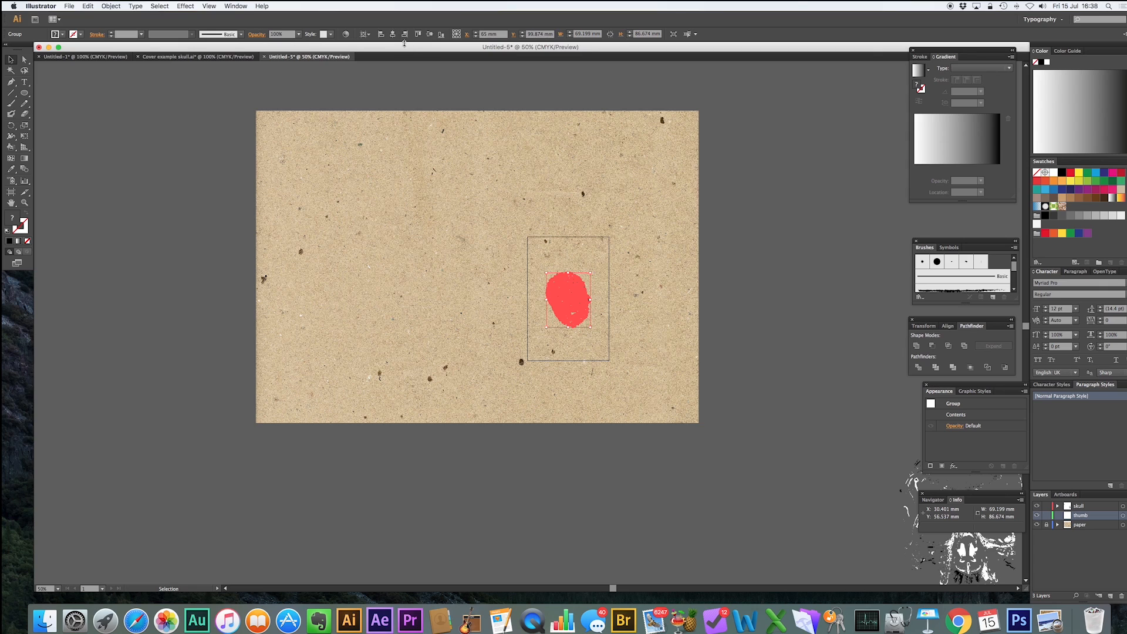
left_click(654, 115)
Enlarge the skull and fingerprint proportionally to about 81 × 101 mm.
key("z")
left_click_drag(512, 225, 624, 374)
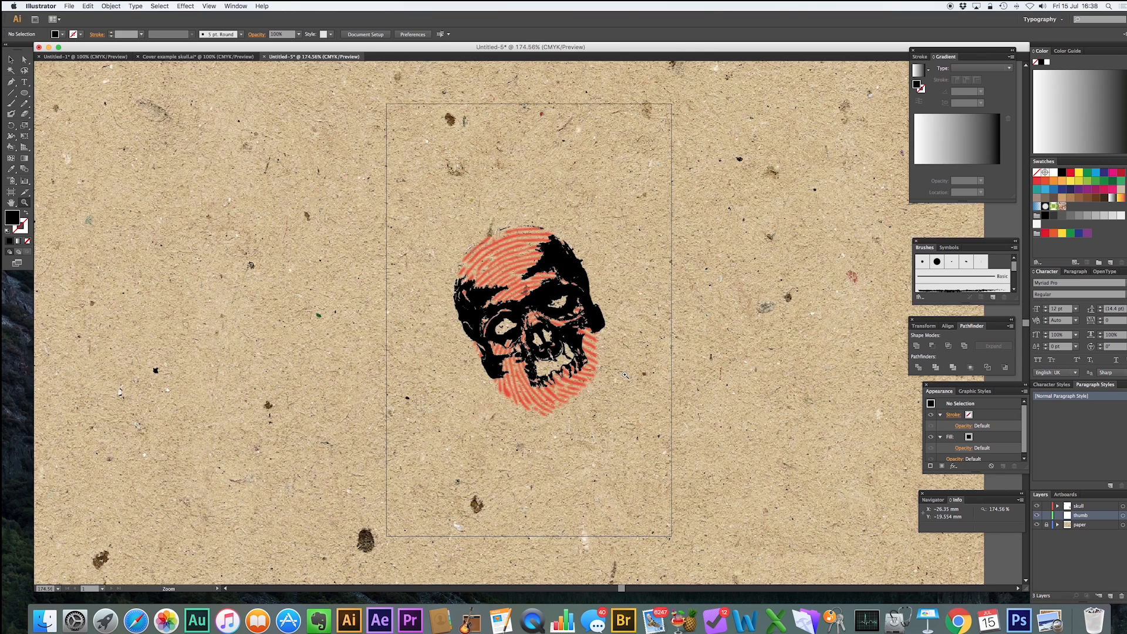
key("v")
left_click(594, 314)
mouse_move(606, 418)
left_mouse_down()
mouse_move(625, 434)
mouse_move(480, 320)
mouse_move(654, 457)
mouse_move(618, 437)
left_mouse_up()
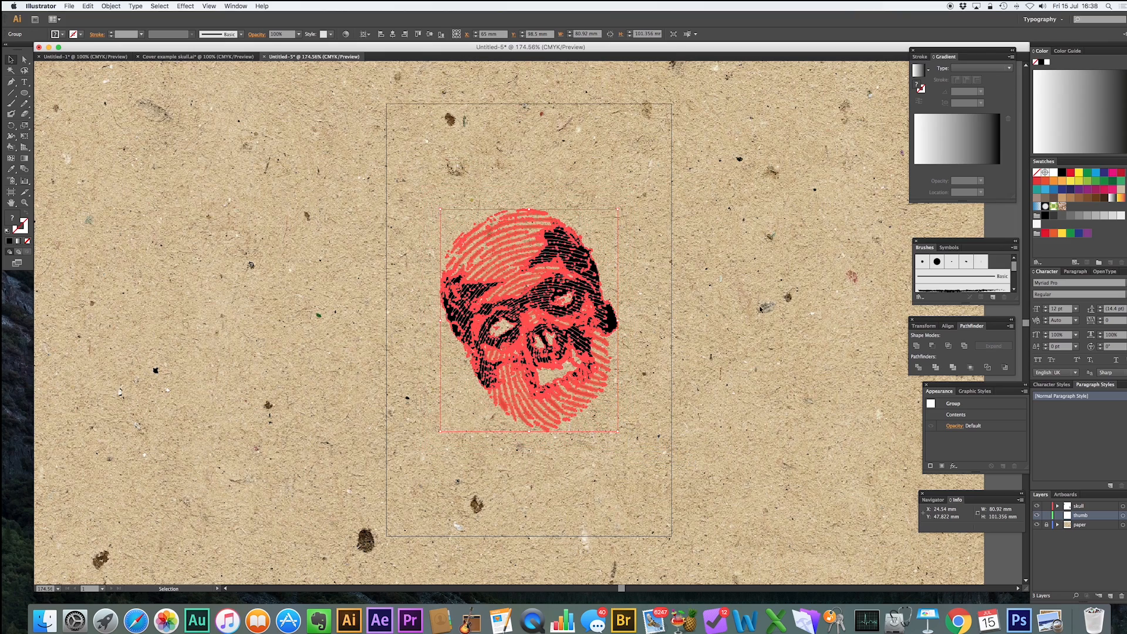
left_click(763, 305)
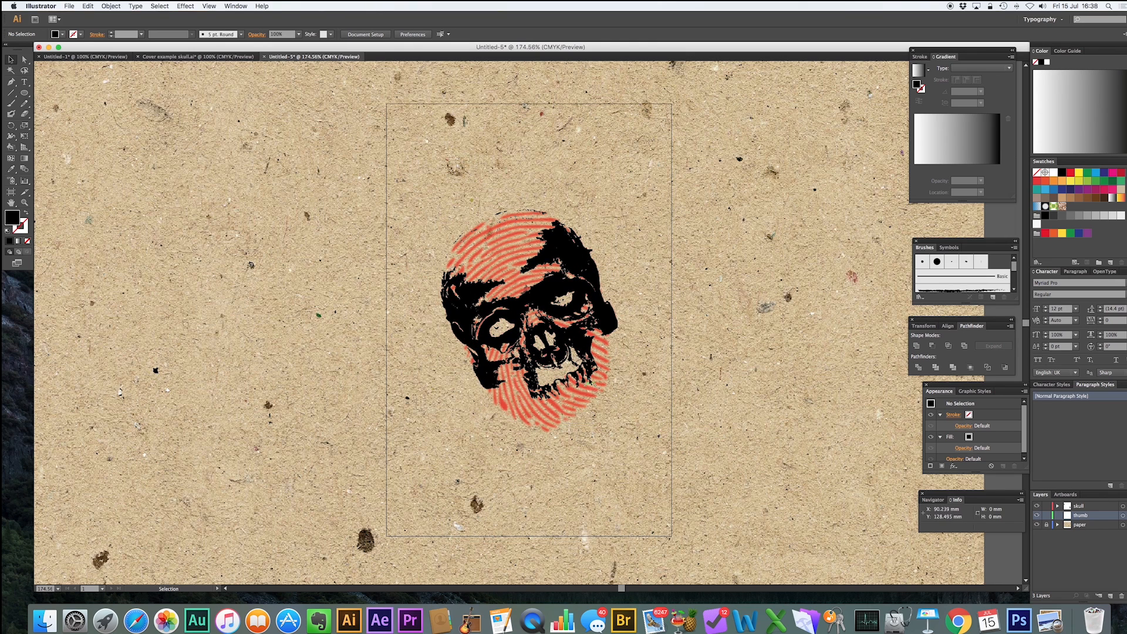
Add a new layer named title and move it to the top of the layer stack.
left_click(602, 261)
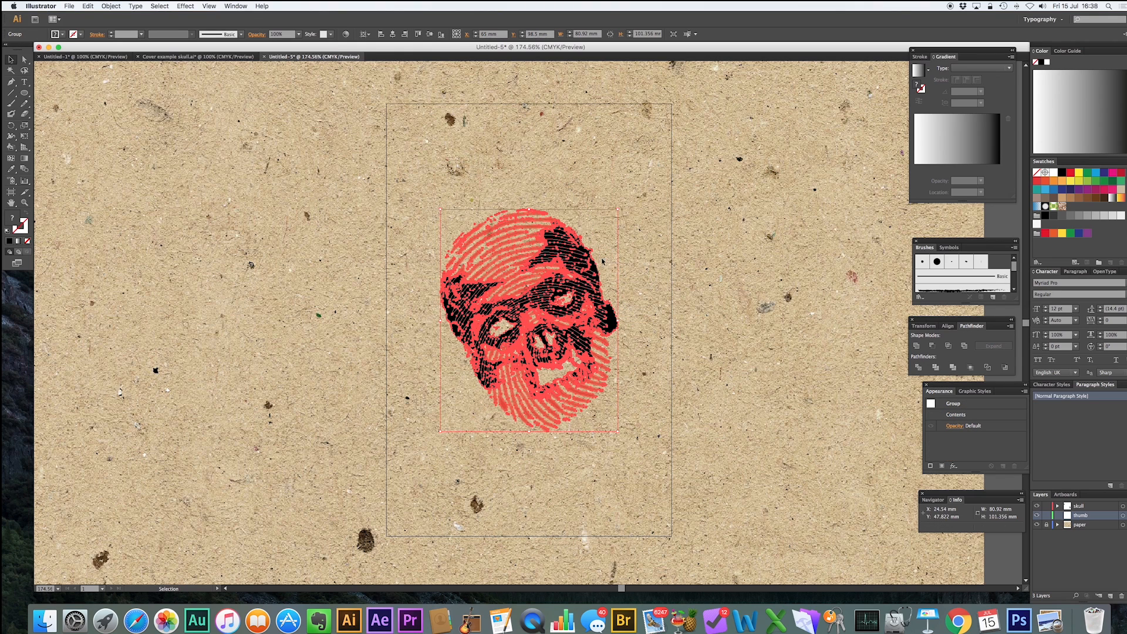
left_click(25, 81)
left_click(1109, 595)
double_click(1082, 515)
type("title")
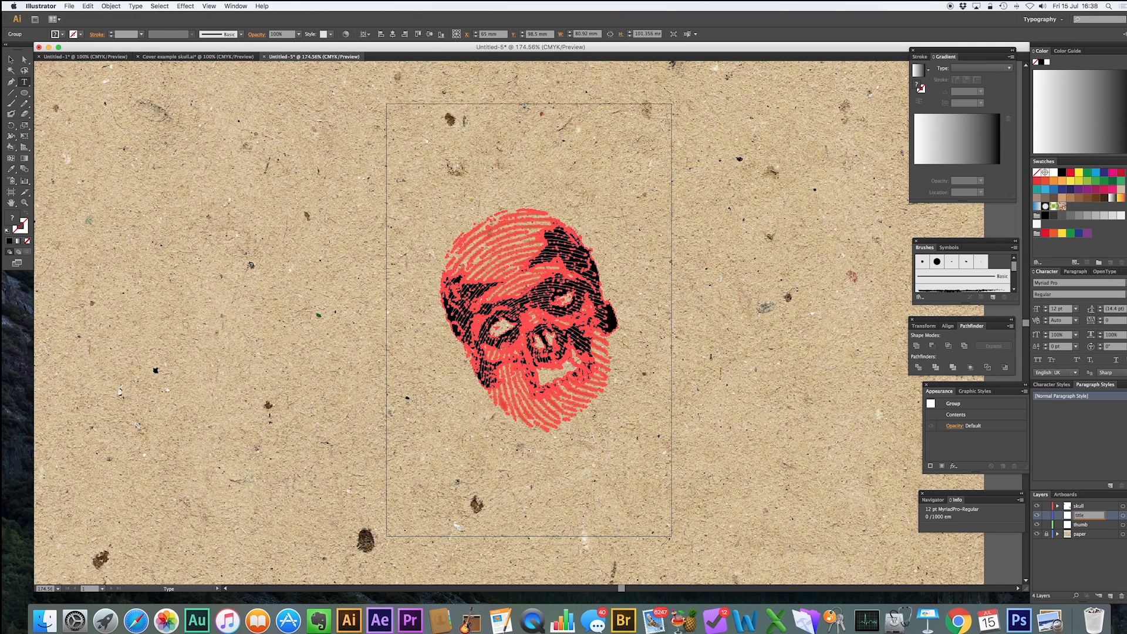
left_click(1107, 578)
left_click_drag(1083, 515, 1083, 505)
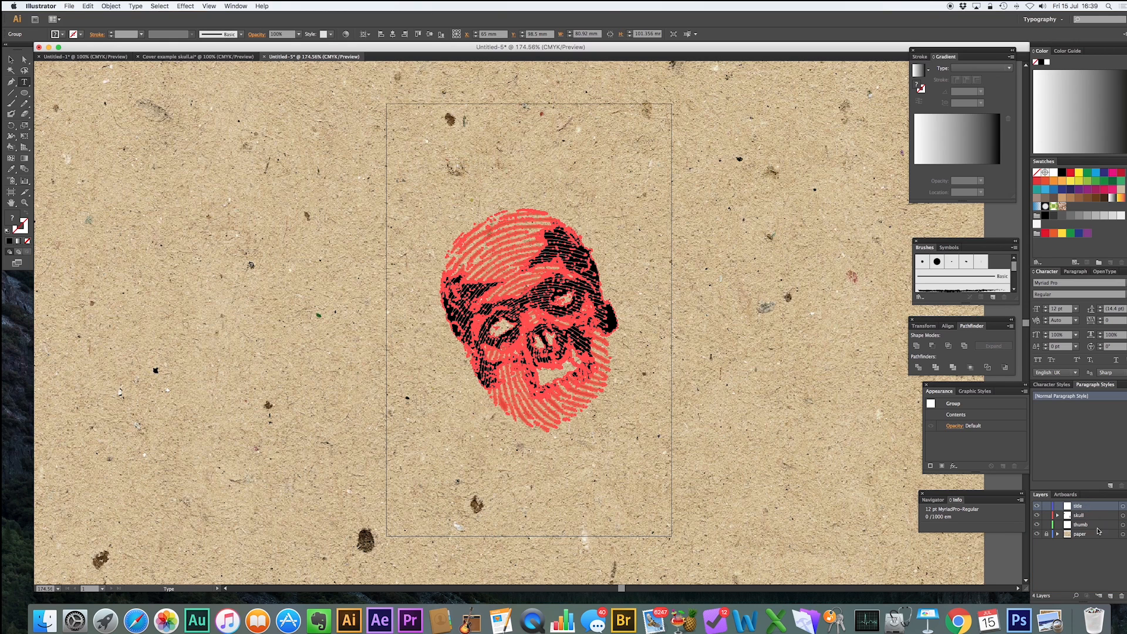
Type the title THUMB near the top of the artboard and scale it up to about 57 × 20 mm.
left_click(397, 145)
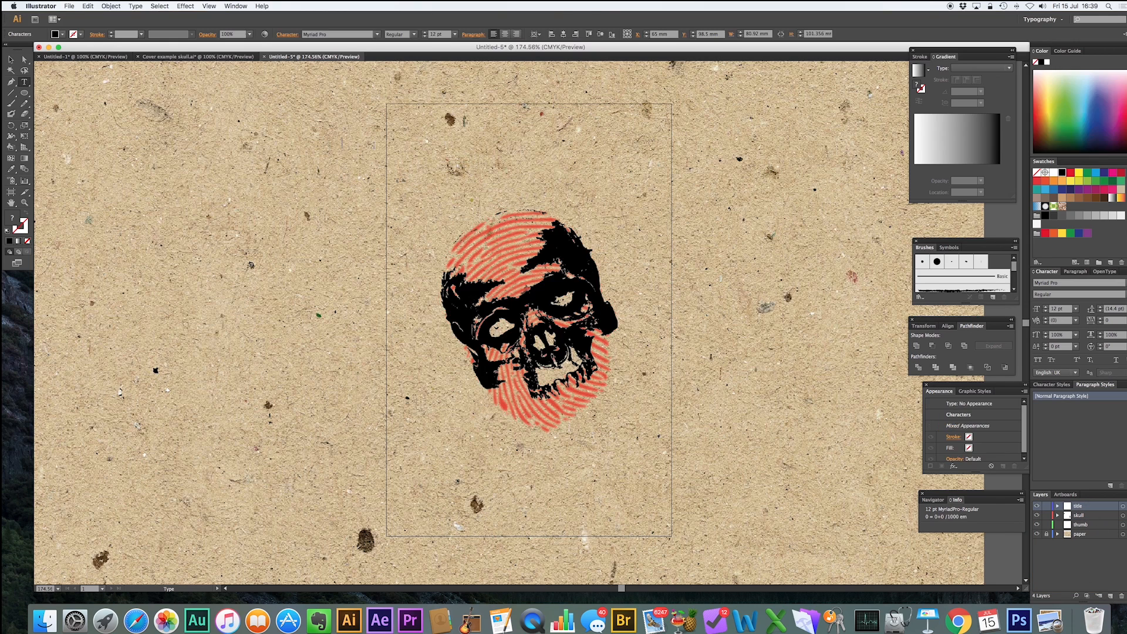
type("THUMB")
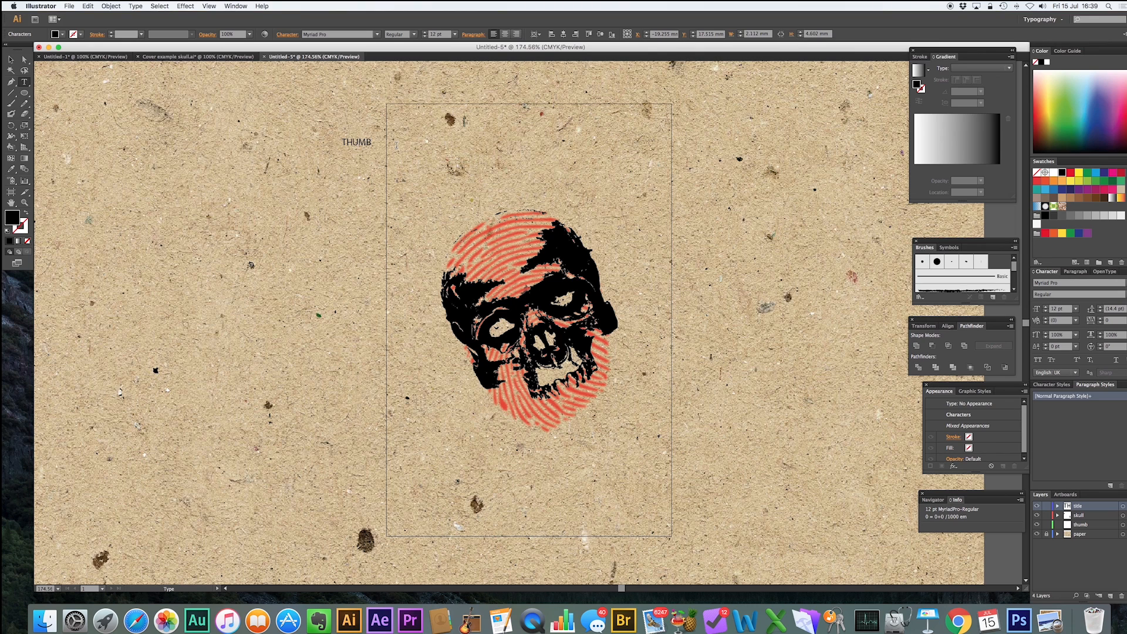
left_click(11, 60)
left_click_drag(356, 142, 573, 147)
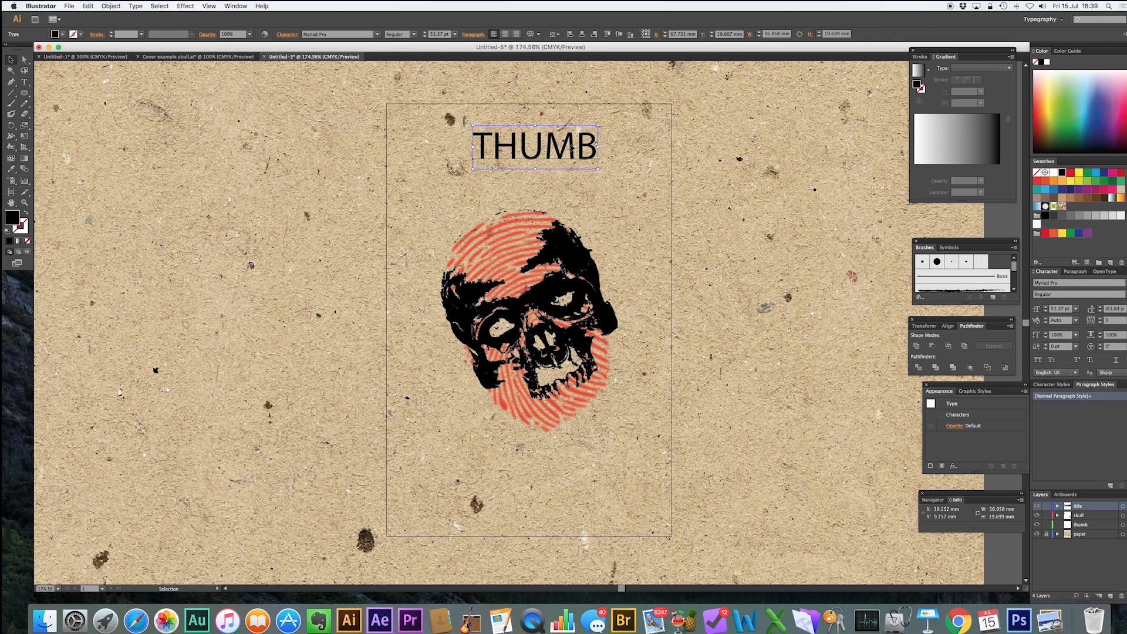
key("super+shift+a")
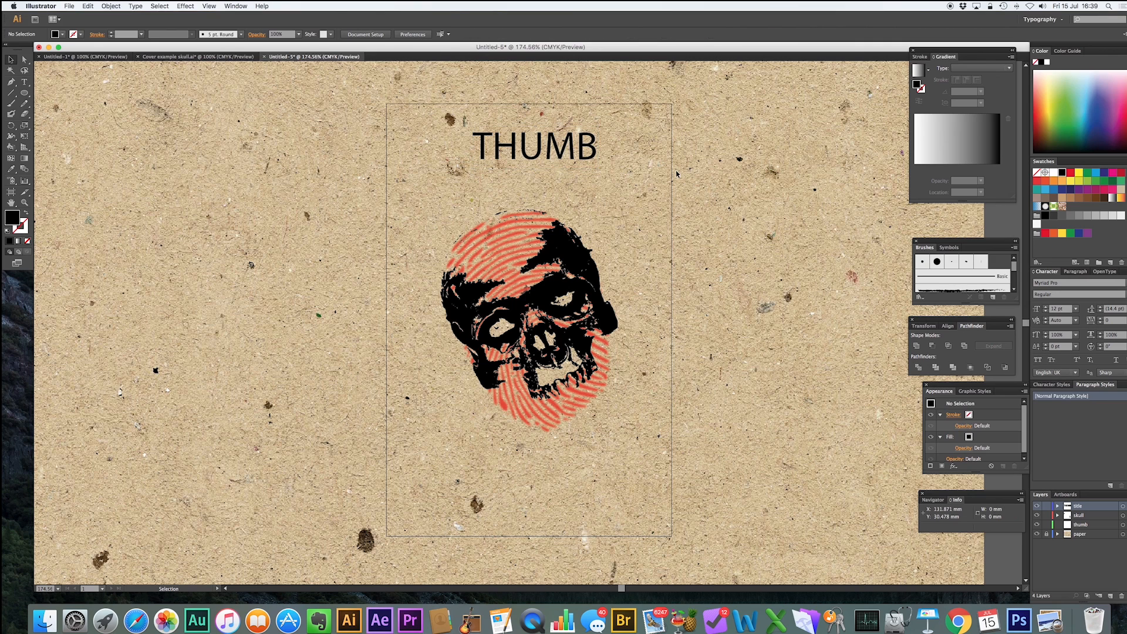
left_click(575, 140)
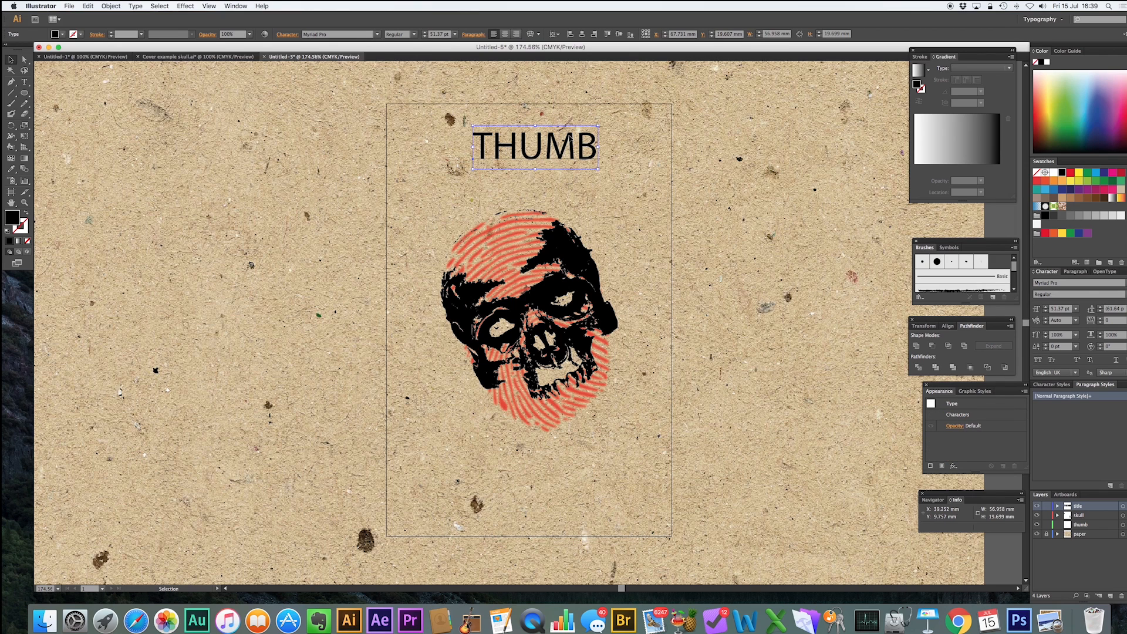
left_click_drag(570, 136, 564, 141)
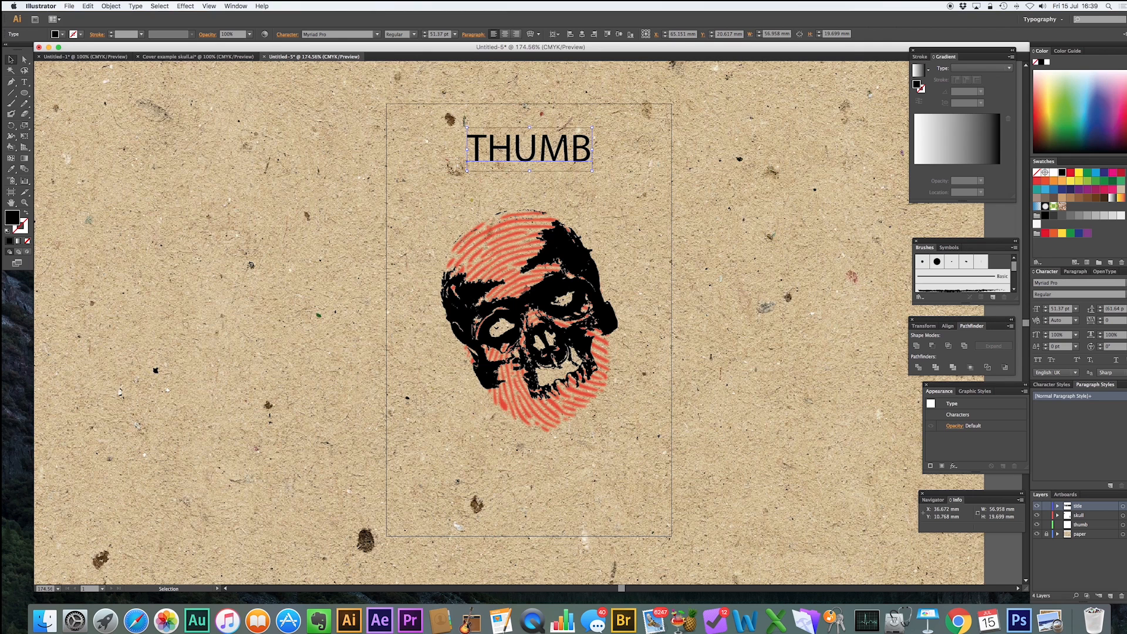
Set the title's font to Phosphate Solid.
left_click(1122, 283)
mouse_move(1122, 282)
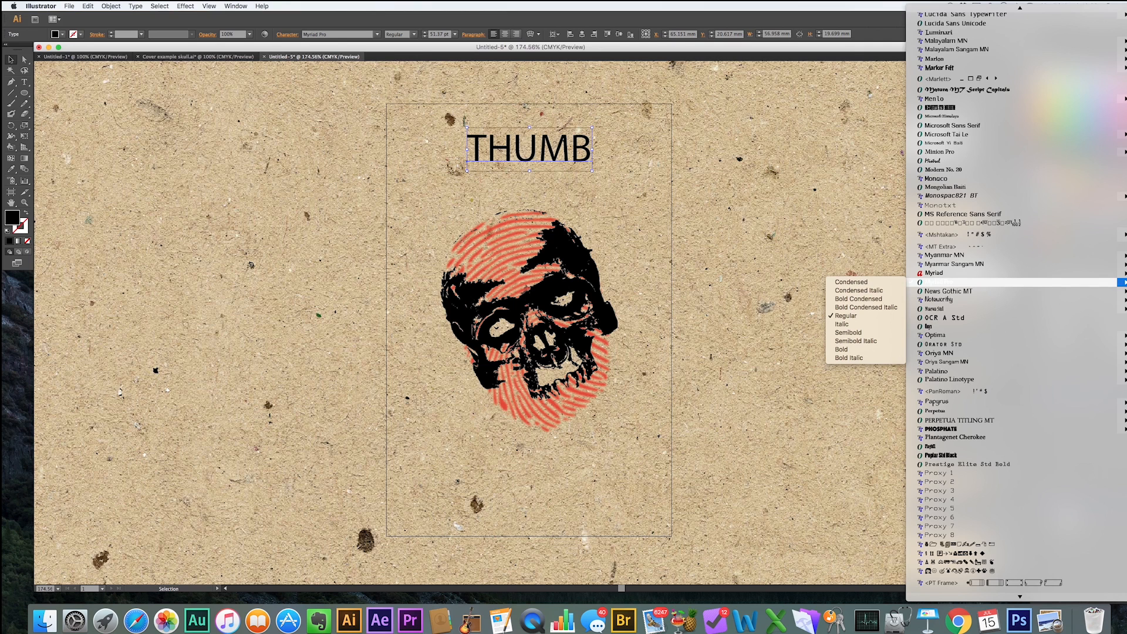
mouse_move(977, 427)
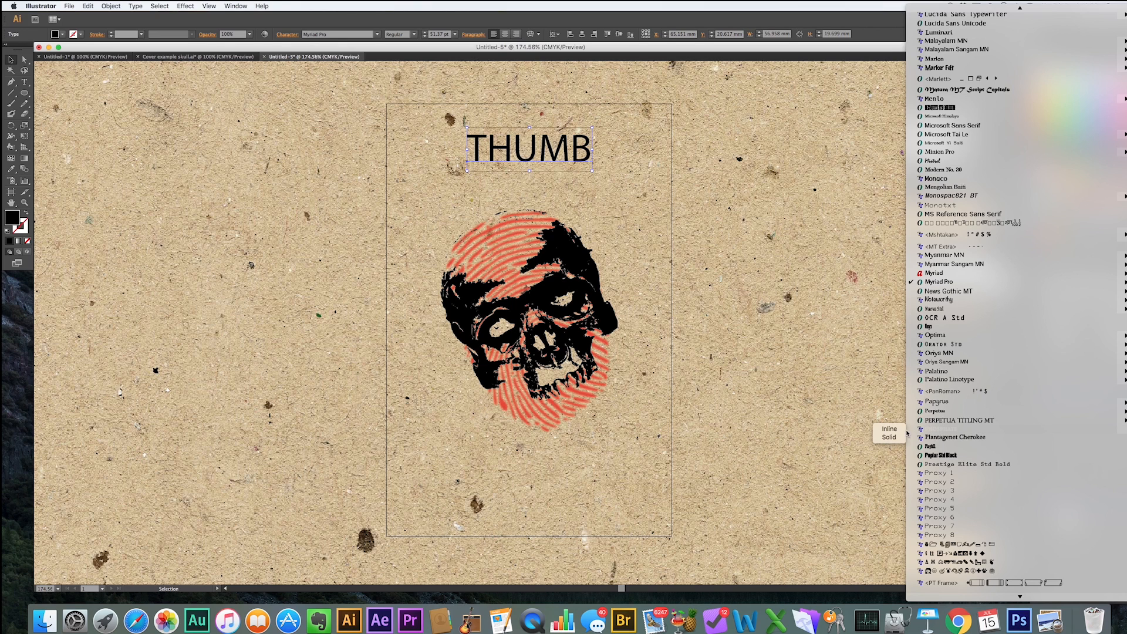
left_click(889, 437)
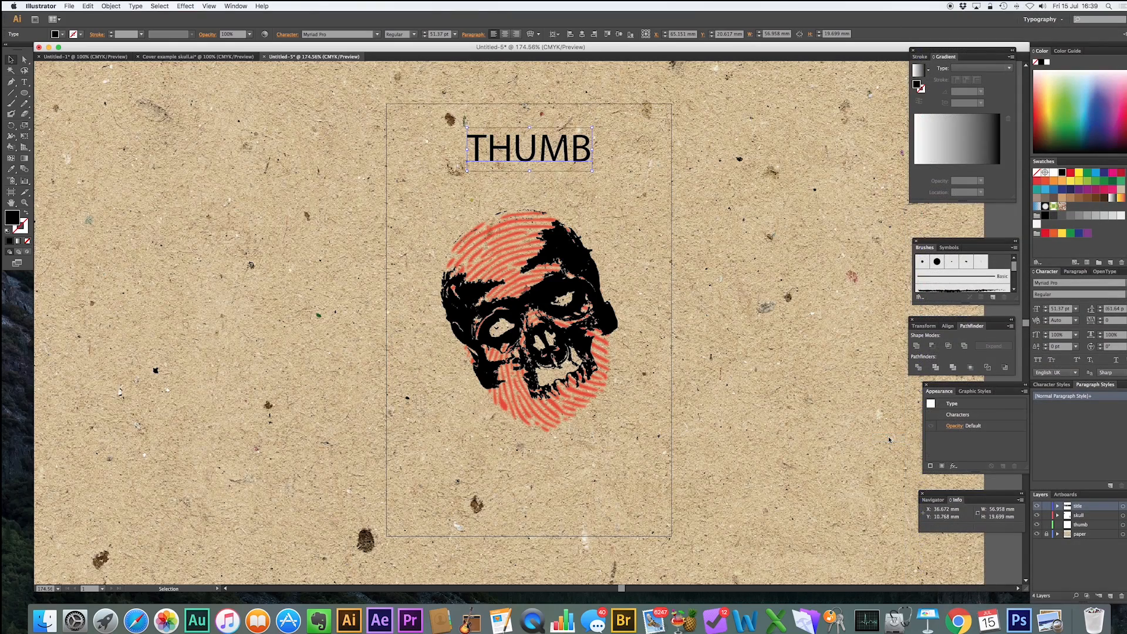
left_click(618, 186)
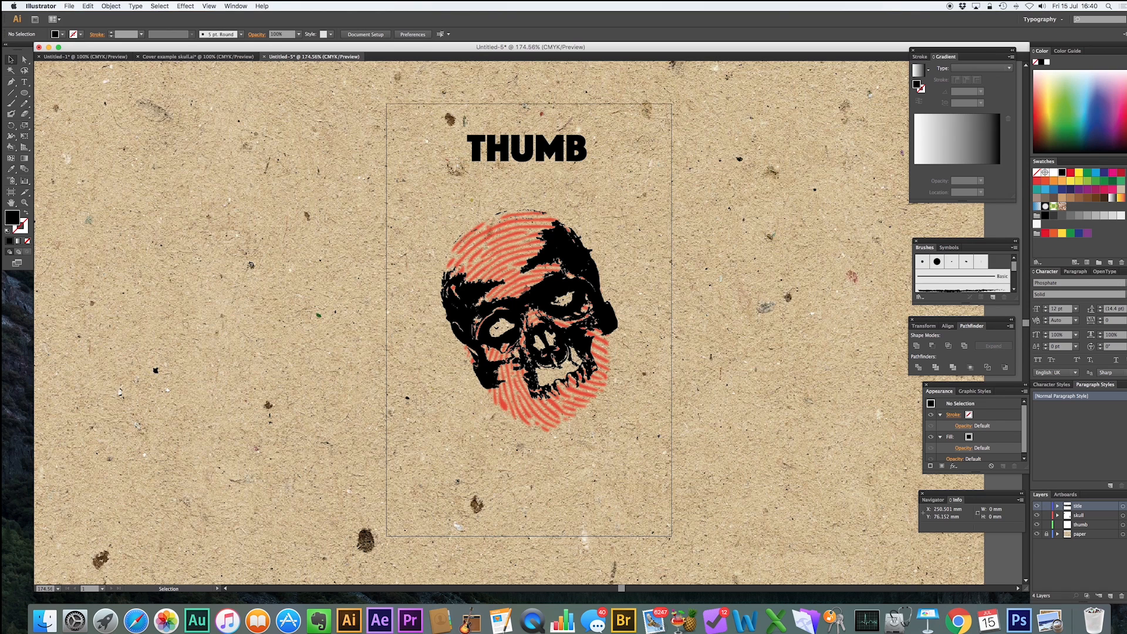
Browse the font list for another typeface for the title.
left_click(1123, 283)
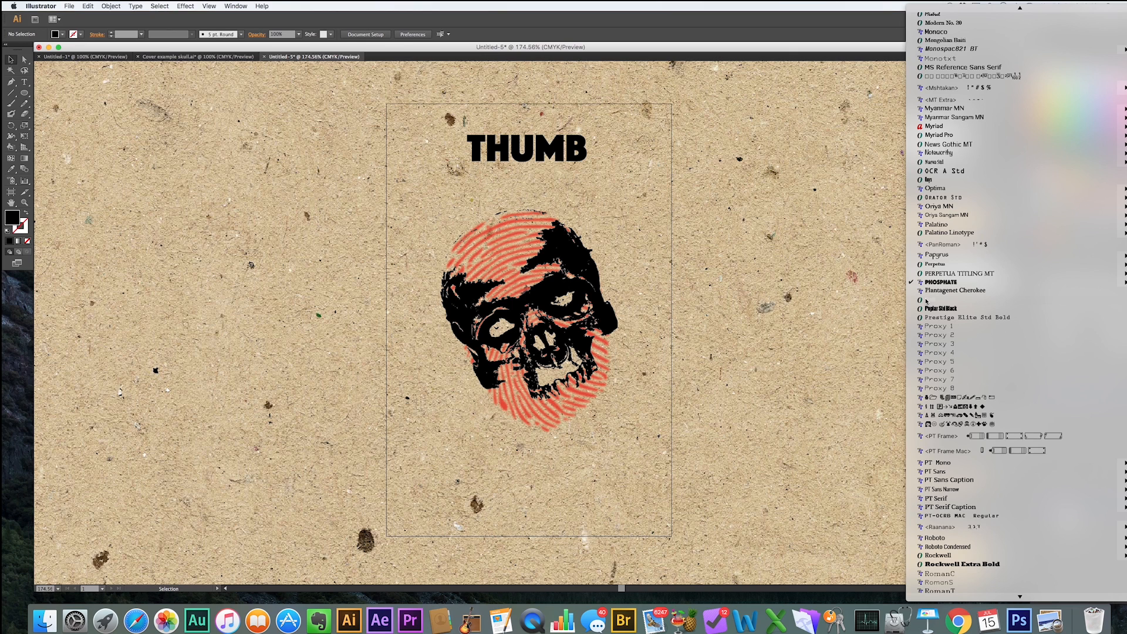
scroll(991, 396, "down", 15)
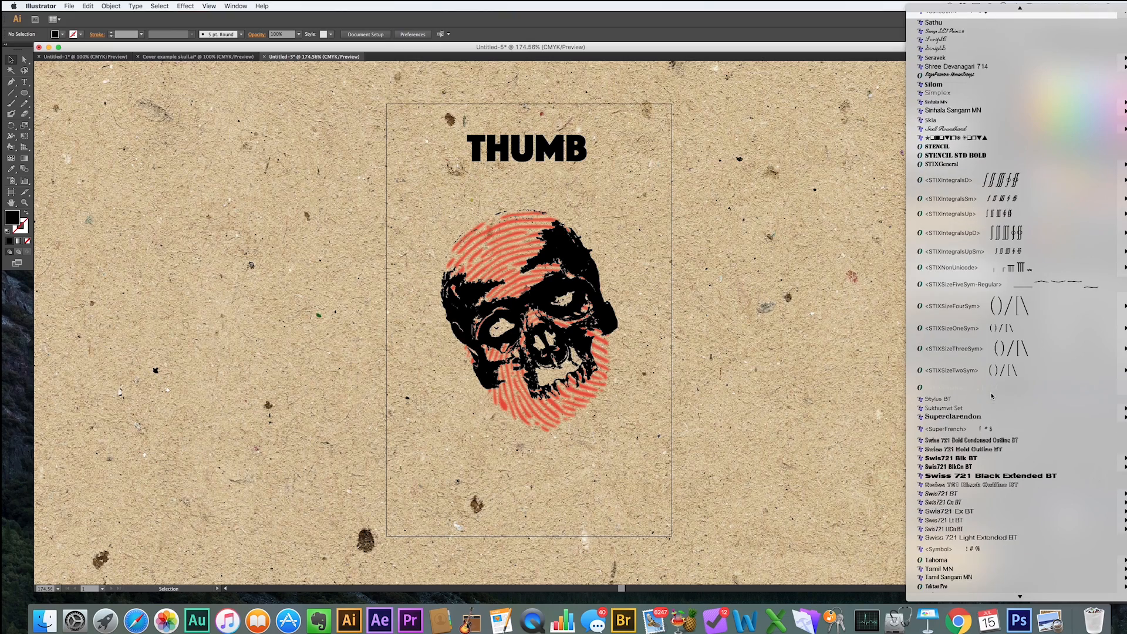
scroll(991, 396, "down", 15)
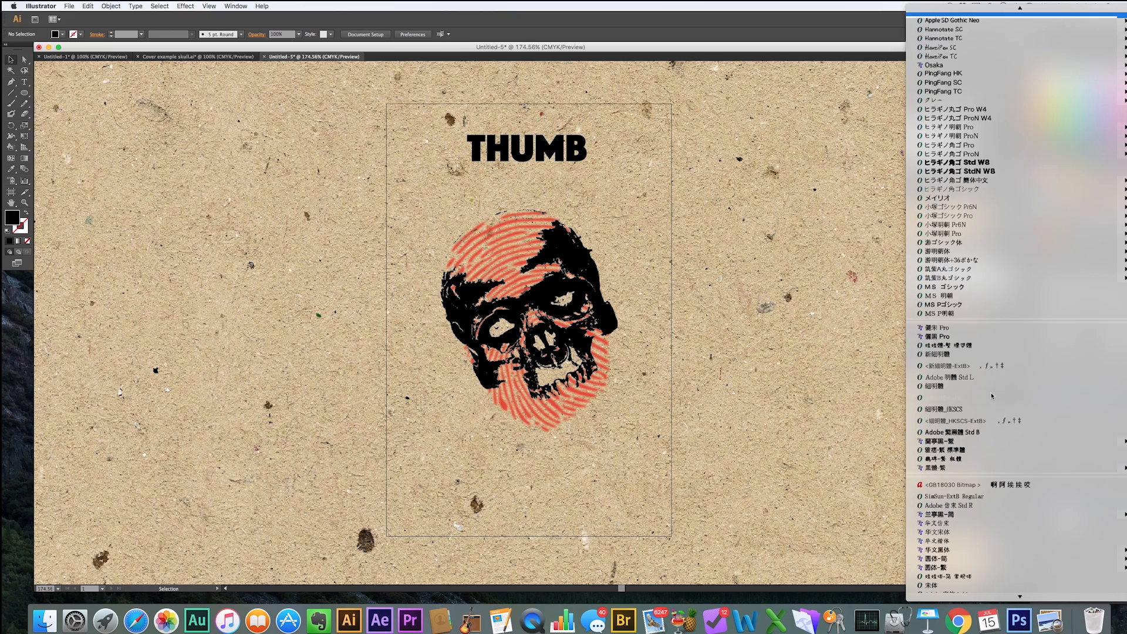
scroll(991, 397, "down", 10)
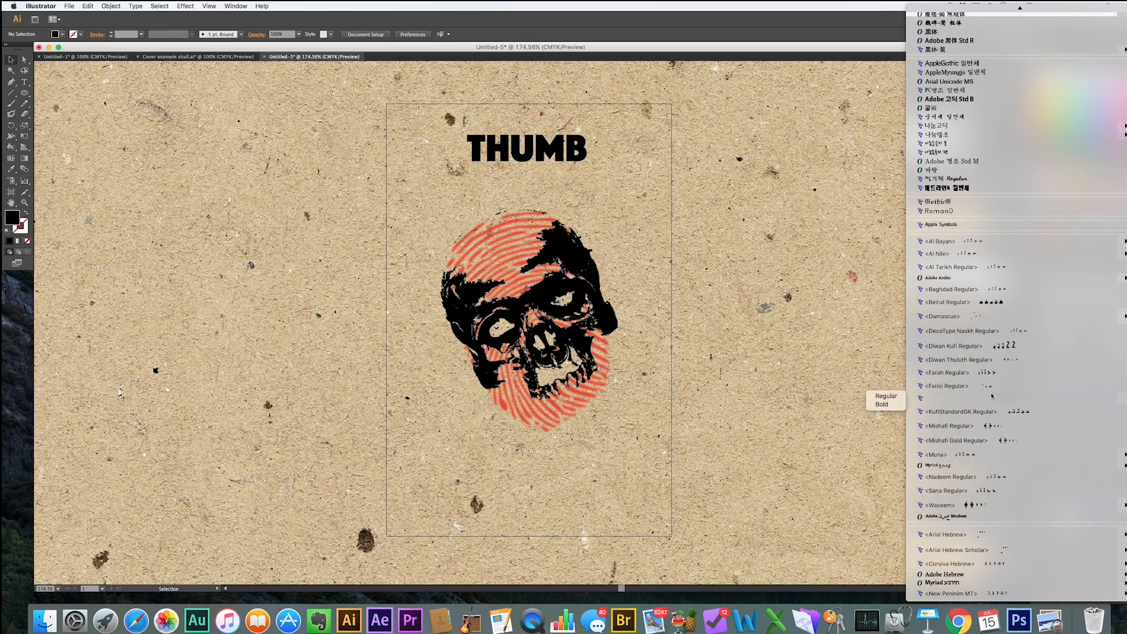
scroll(991, 396, "up", 10)
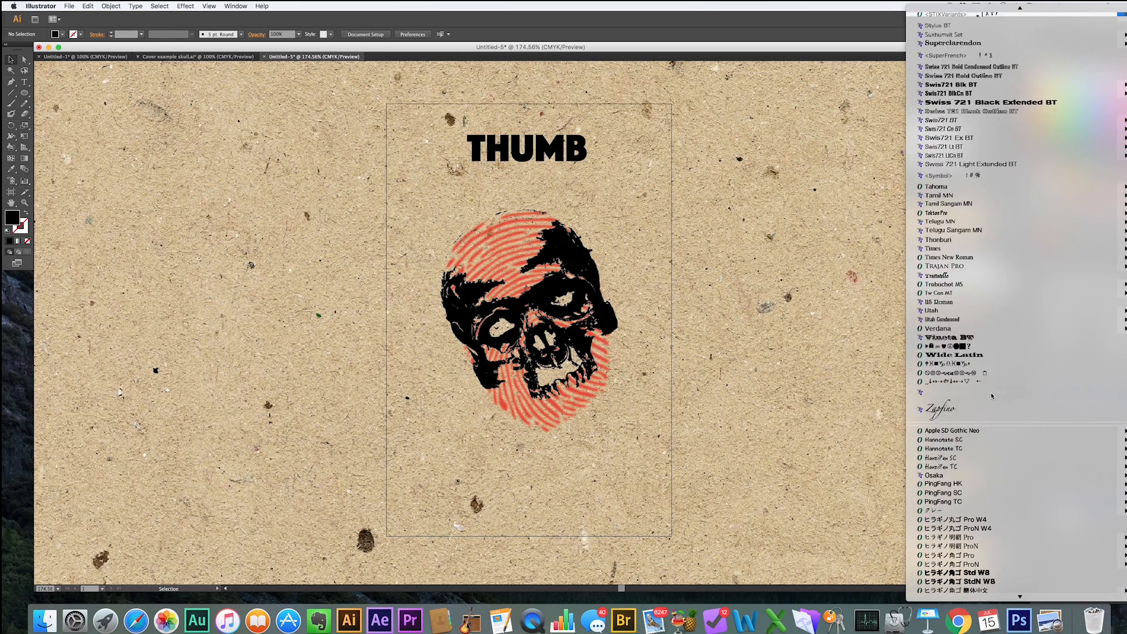
scroll(992, 397, "up", 10)
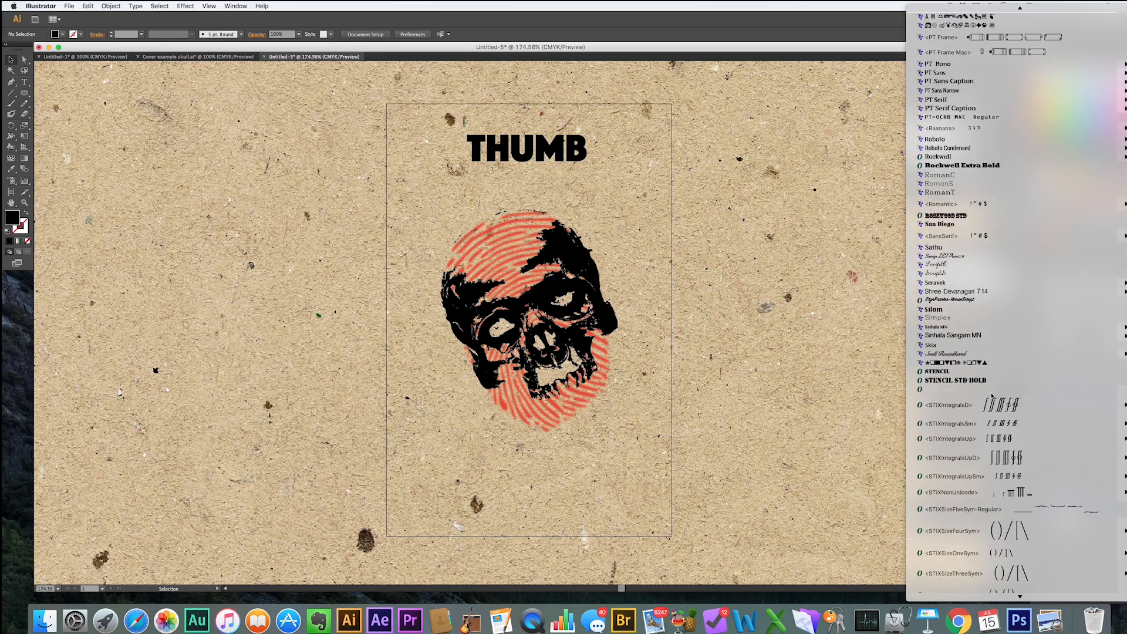
scroll(992, 396, "up", 10)
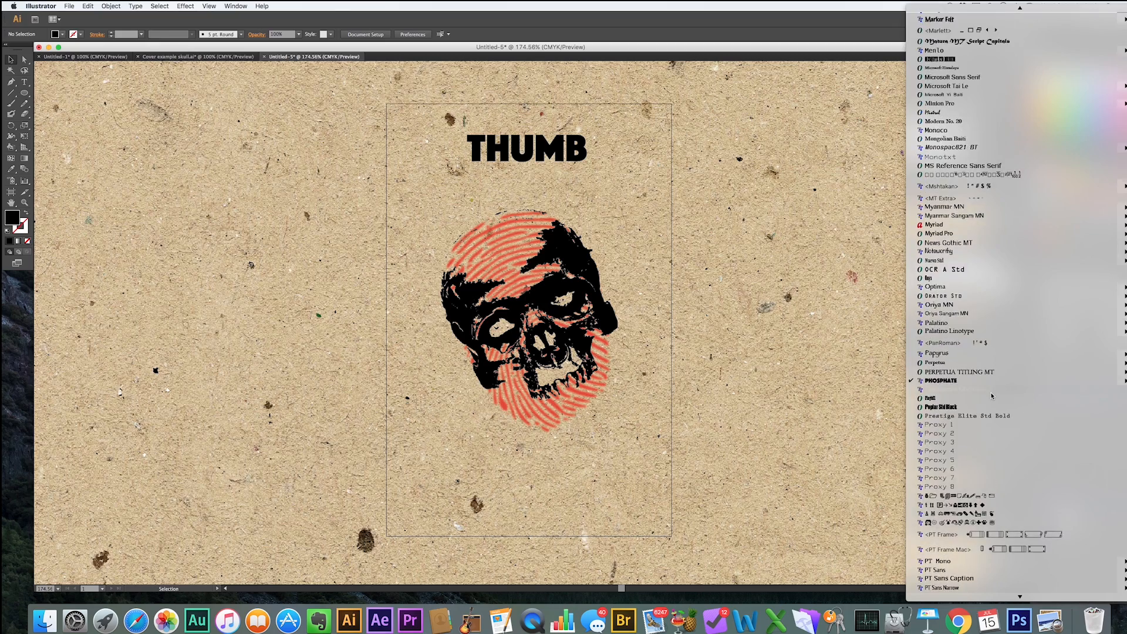
scroll(991, 396, "up", 10)
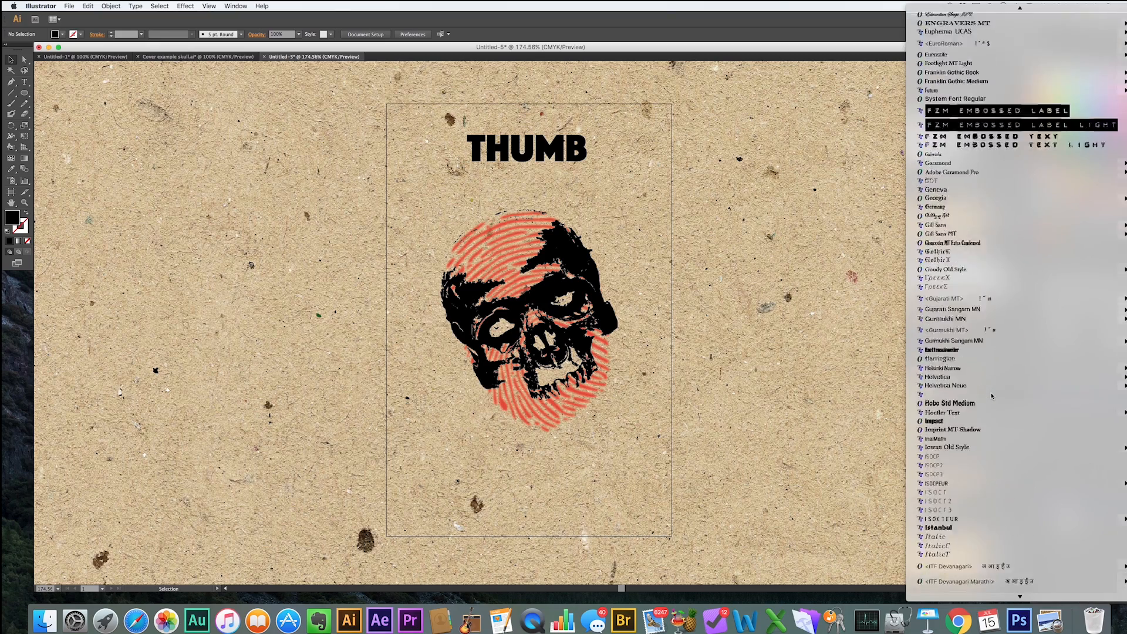
scroll(991, 396, "down", 4)
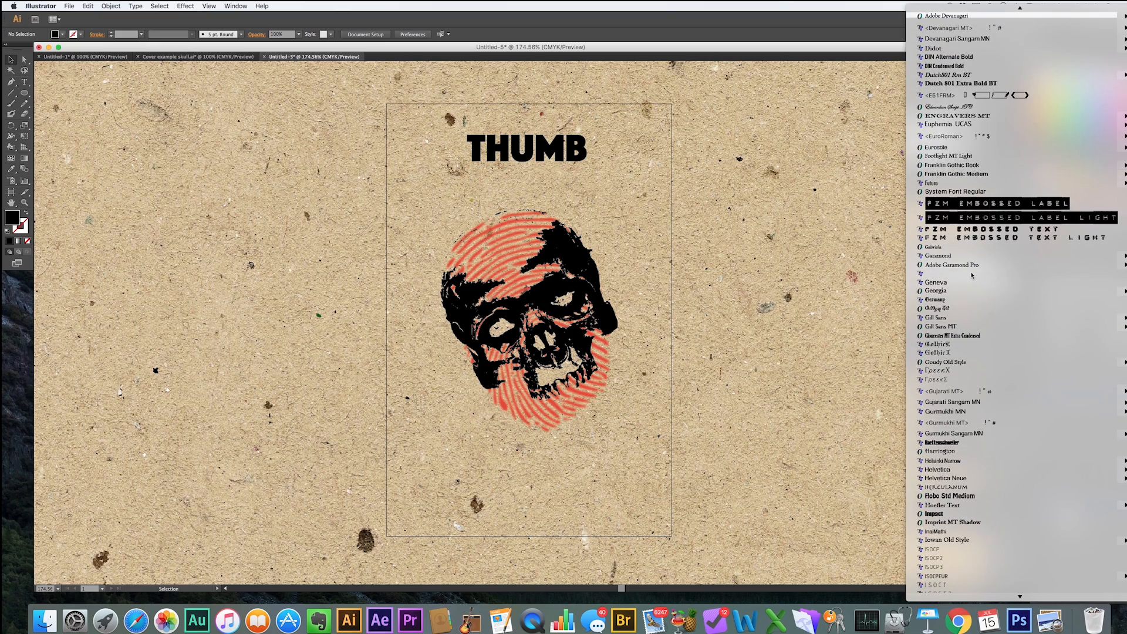
left_click(966, 204)
left_click(470, 137)
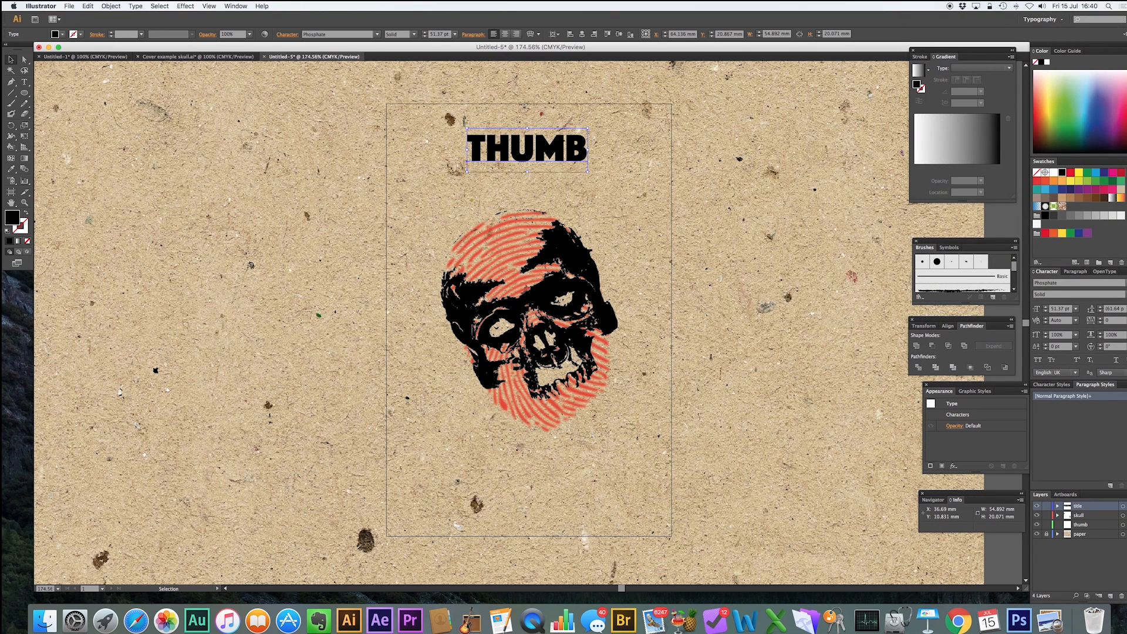
Change the title's font to Fzm Embossed Label.
left_click(1124, 283)
scroll(986, 247, "up", 20)
scroll(984, 245, "down", 15)
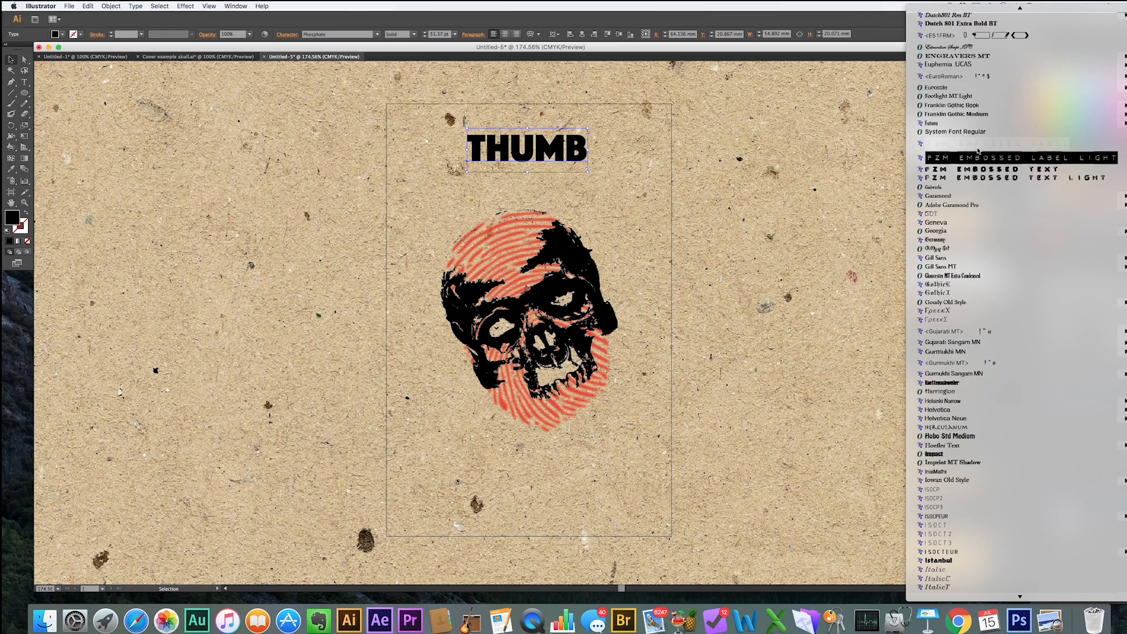
left_click(978, 151)
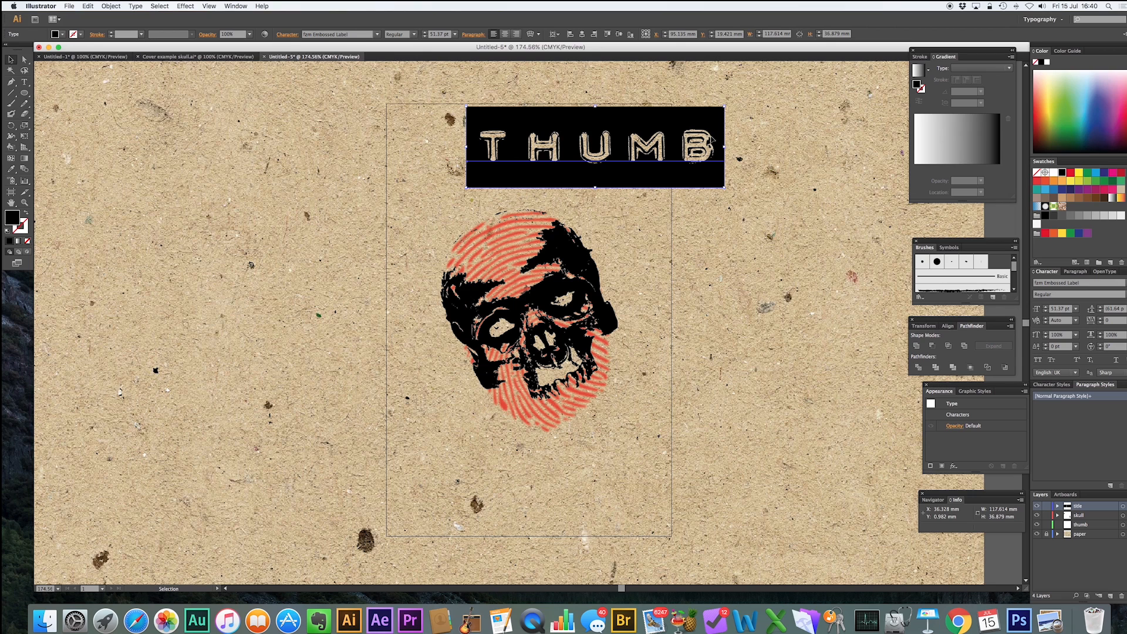
Scale the title down to about 82 × 26 mm and move it near the top of the artboard.
left_click_drag(725, 188, 646, 163)
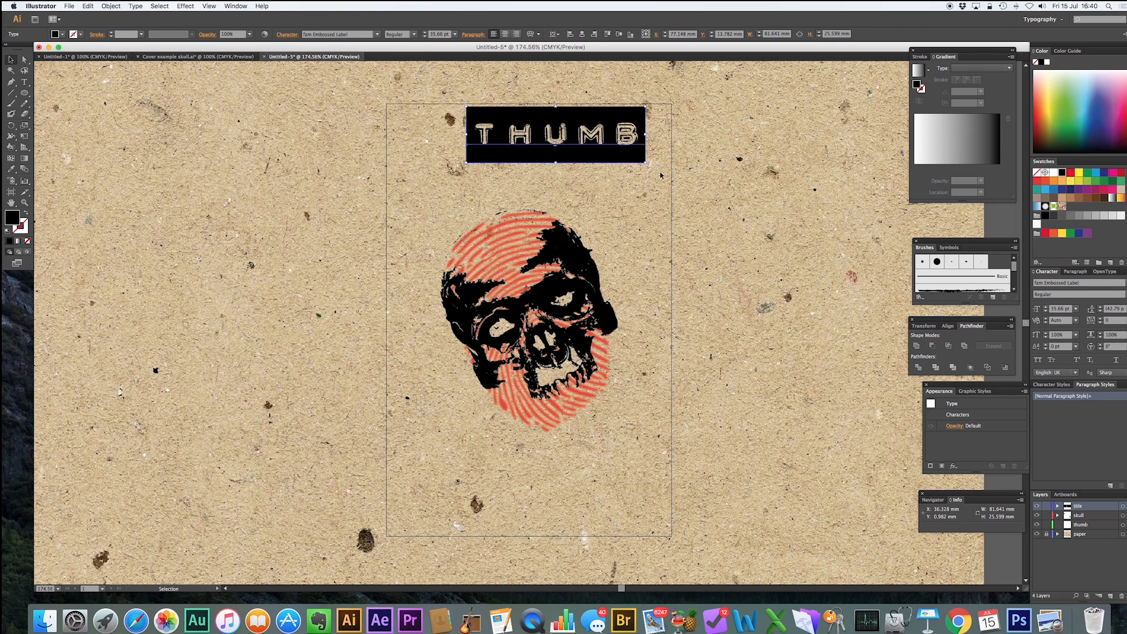
left_click(537, 121)
left_click(557, 162)
left_click(559, 162)
left_click_drag(559, 163, 541, 178)
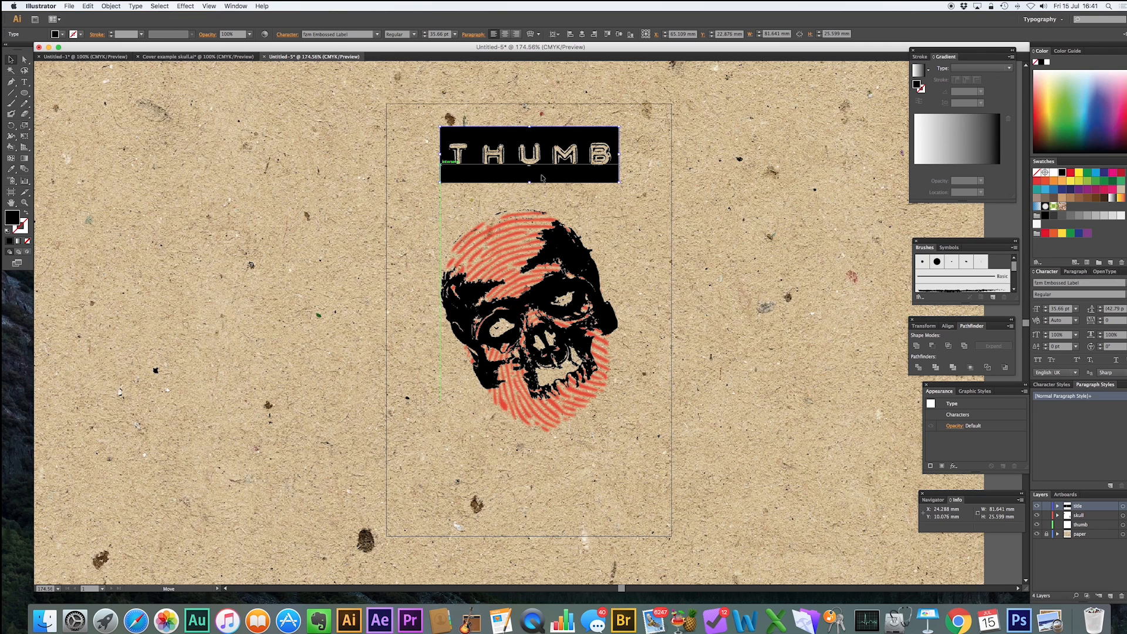
left_click(660, 214)
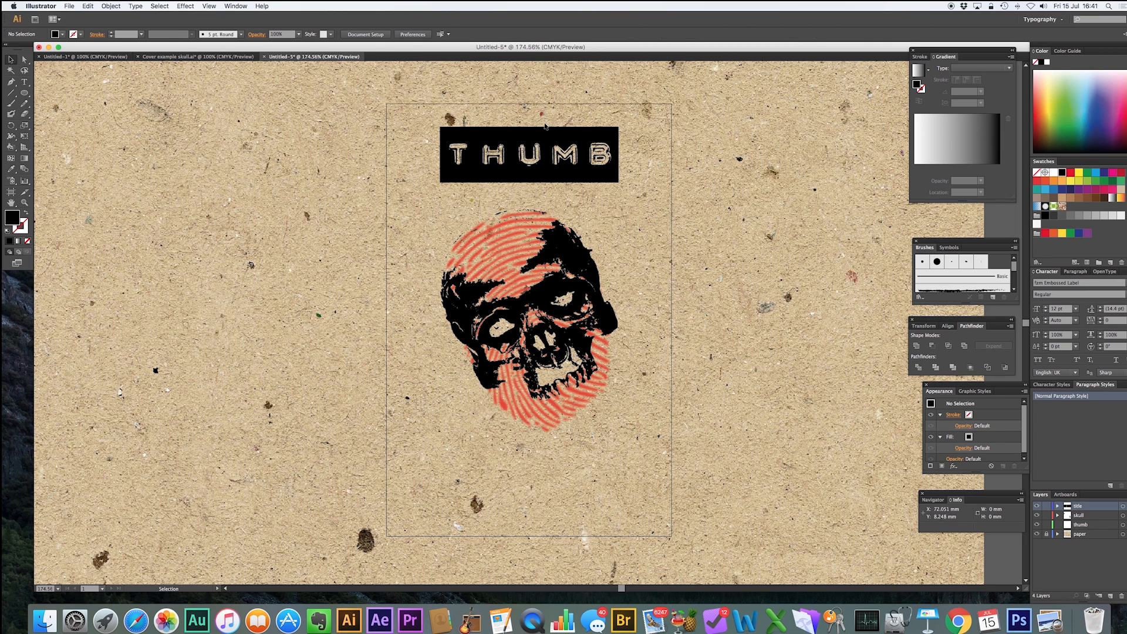
left_click(545, 164)
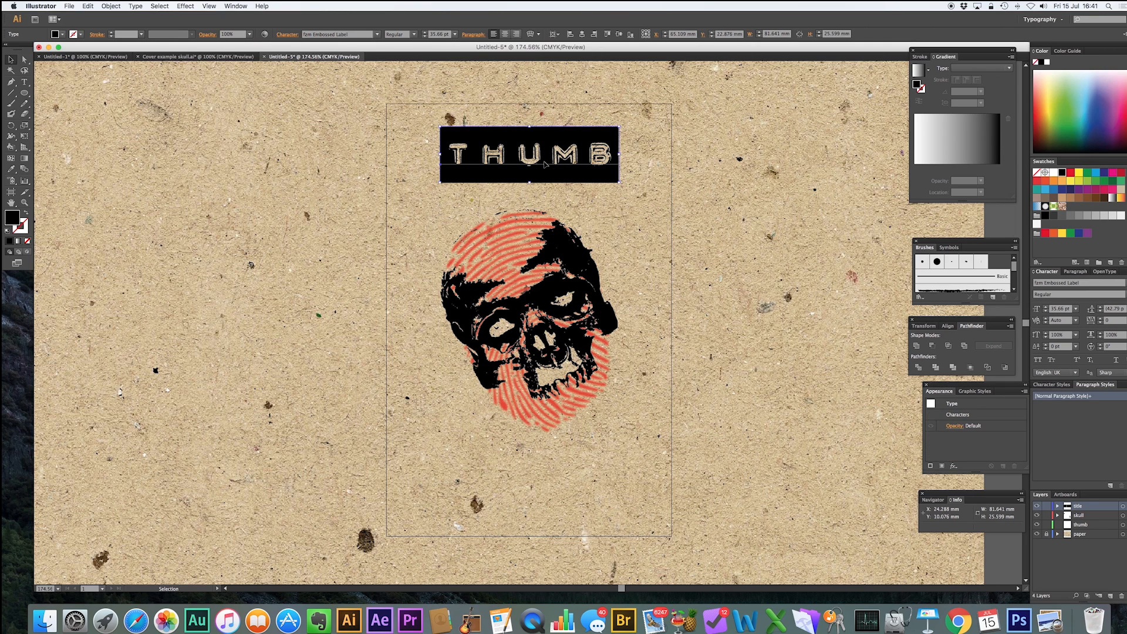
Center the title horizontally on the artboard, undoing an accidental vertical centering.
left_click(582, 34)
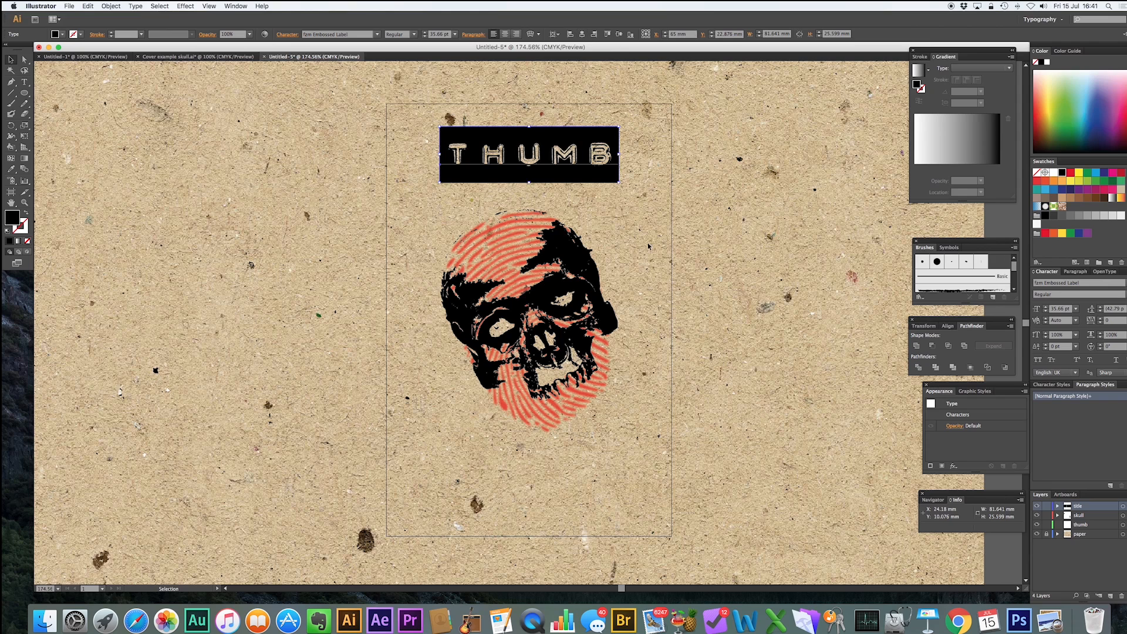
left_click(618, 34)
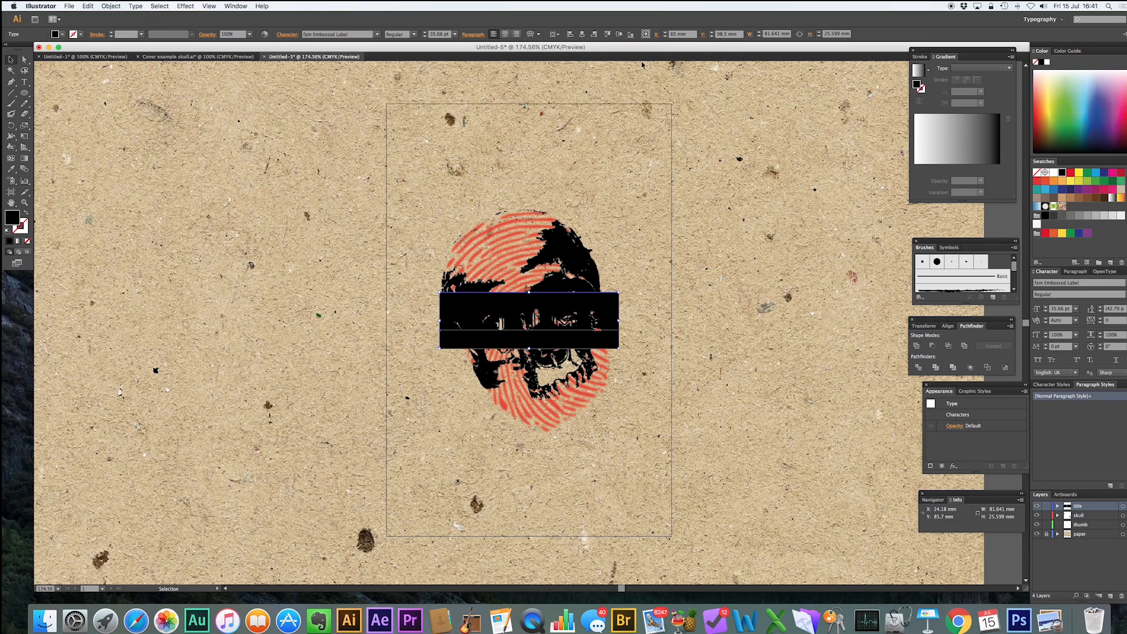
key("super+z")
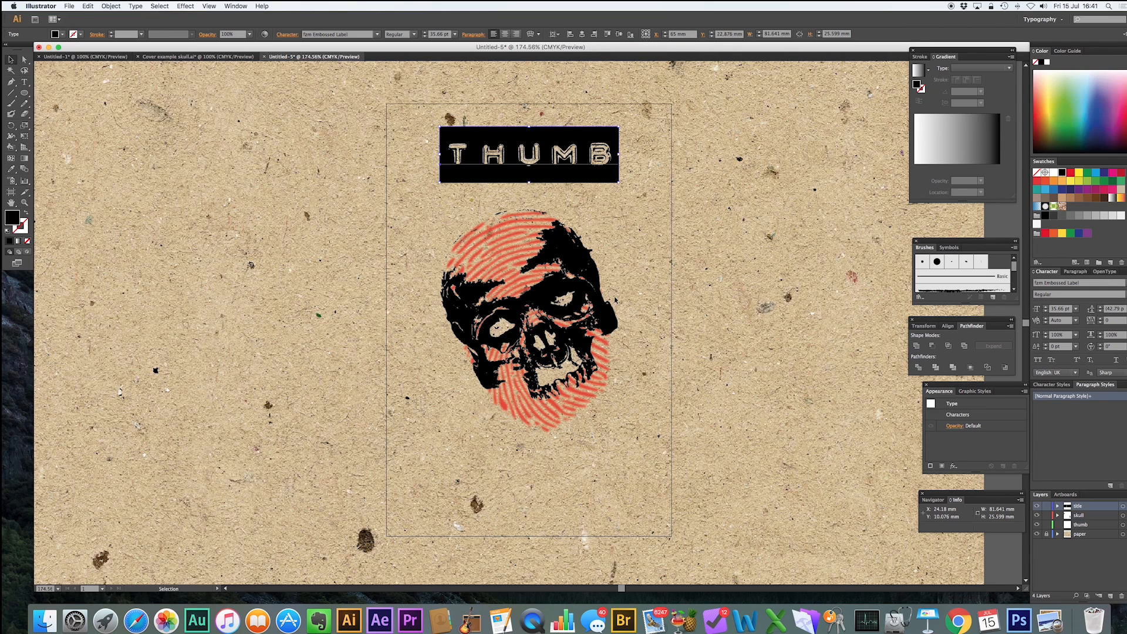
Move the skull and fingerprint slightly lower on the artboard.
left_click(702, 258)
left_click_drag(550, 246, 549, 269)
Shift the title down and shrink it to about 66 × 21 mm.
left_click_drag(545, 179, 546, 188)
left_click_drag(618, 189, 601, 184)
left_click(749, 233)
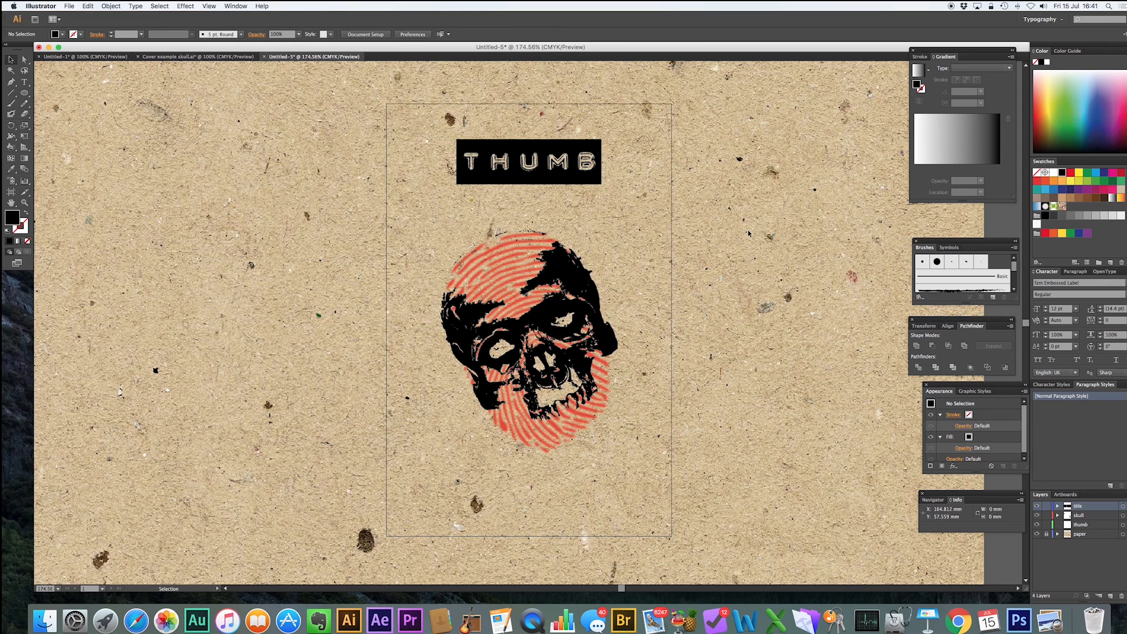
left_click(554, 302)
left_click(699, 305)
left_click(545, 184)
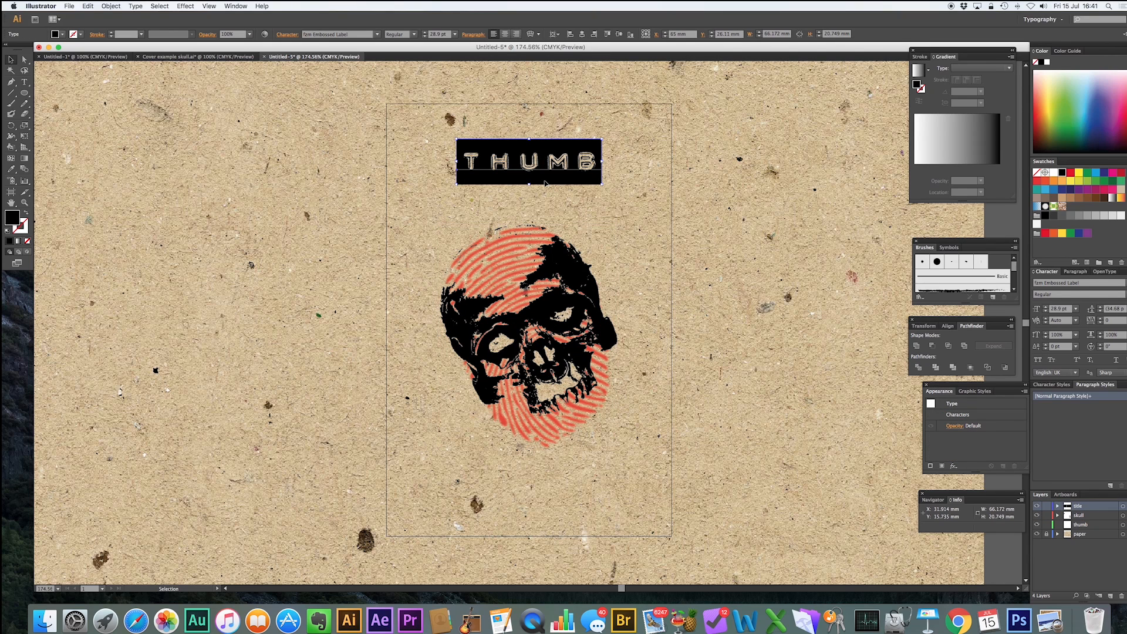
Apply a Gaussian Blur with a 1.5 pixel radius to the title.
left_click(186, 7)
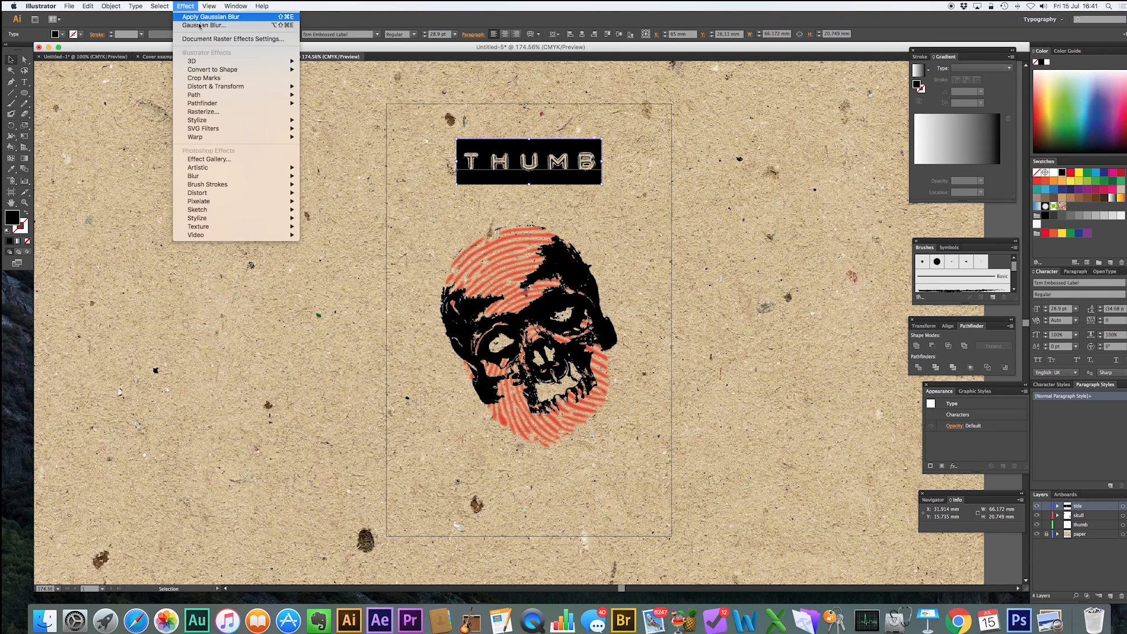
mouse_move(229, 176)
left_click(309, 177)
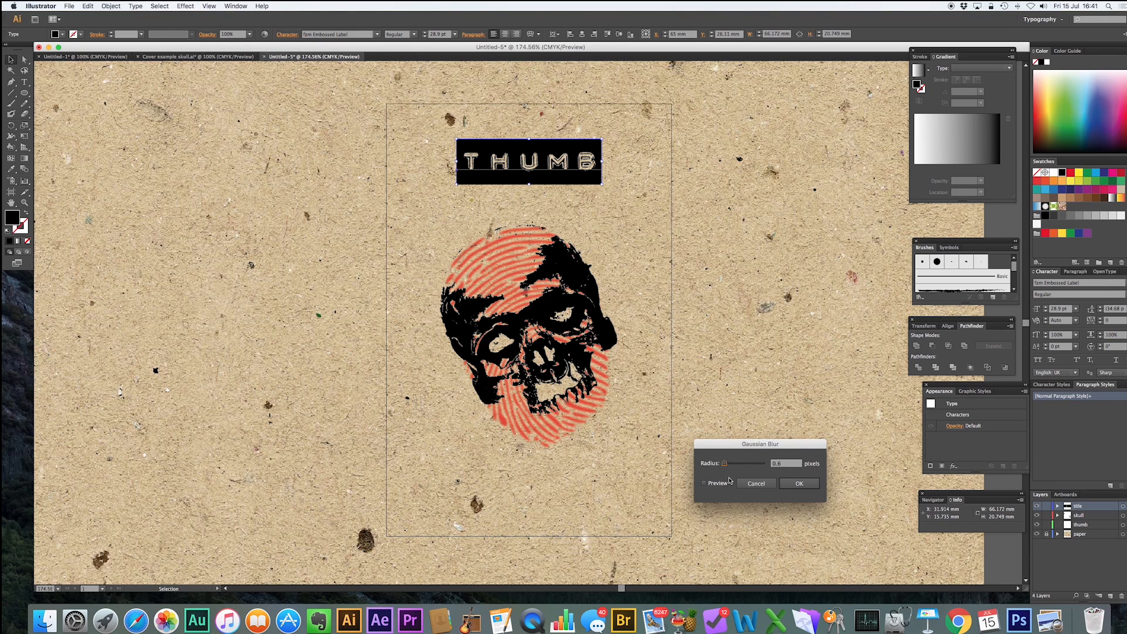
left_click(706, 484)
left_click(726, 465)
left_click_drag(726, 466, 727, 467)
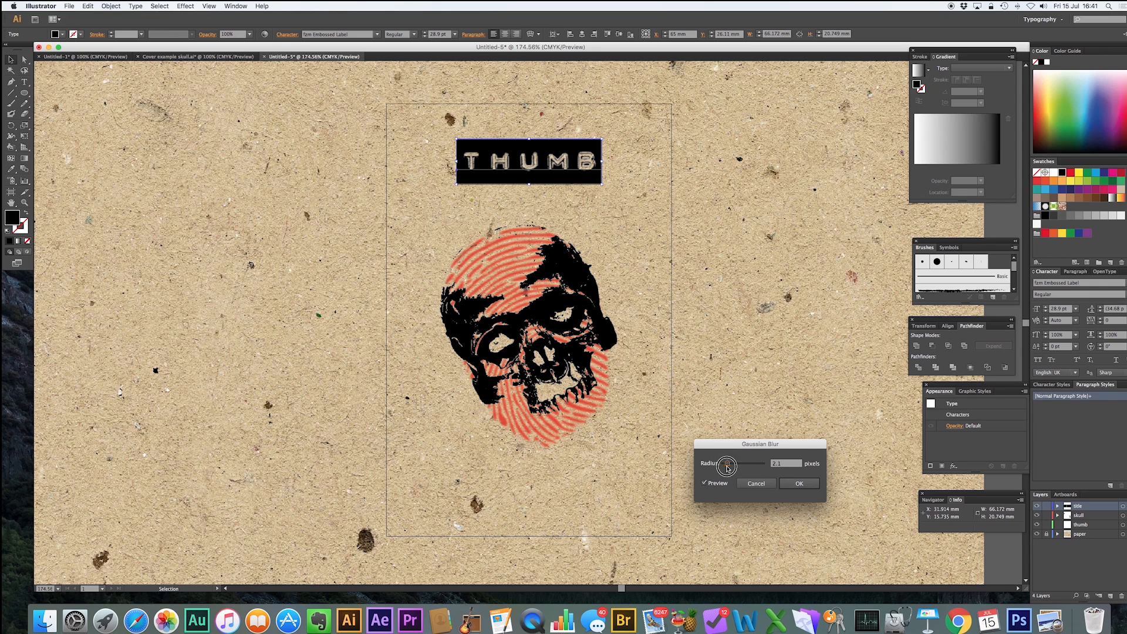
double_click(783, 464)
left_click_drag(782, 463, 762, 466)
type("1.5")
left_click(801, 483)
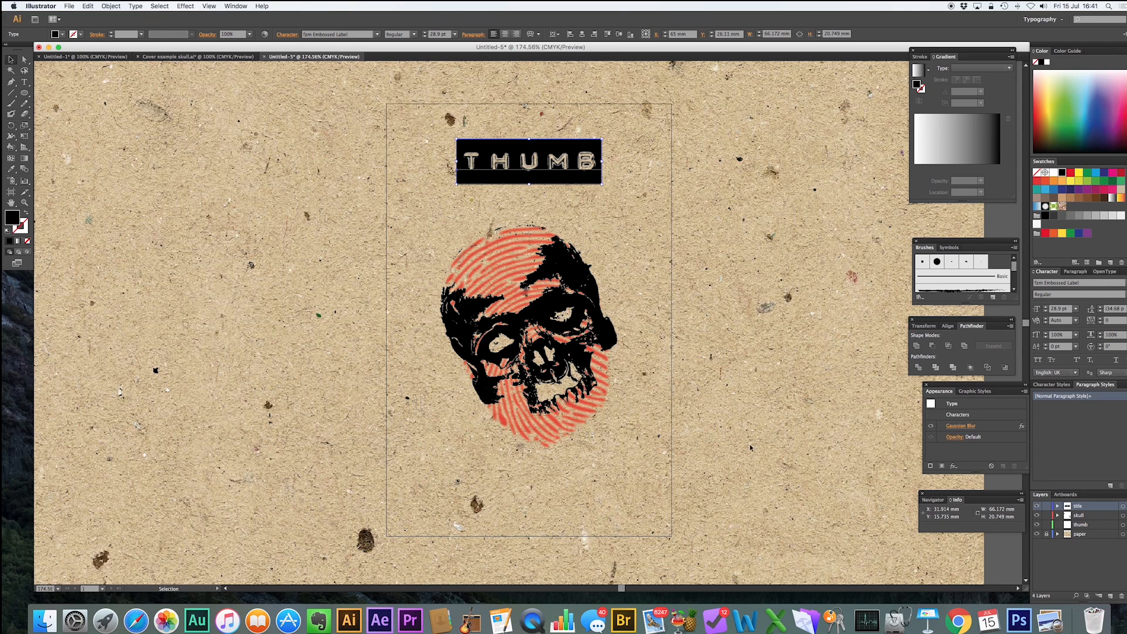
Deselect everything and zoom in close to inspect the blurred THUMB title, then zoom back out.
left_click(698, 216)
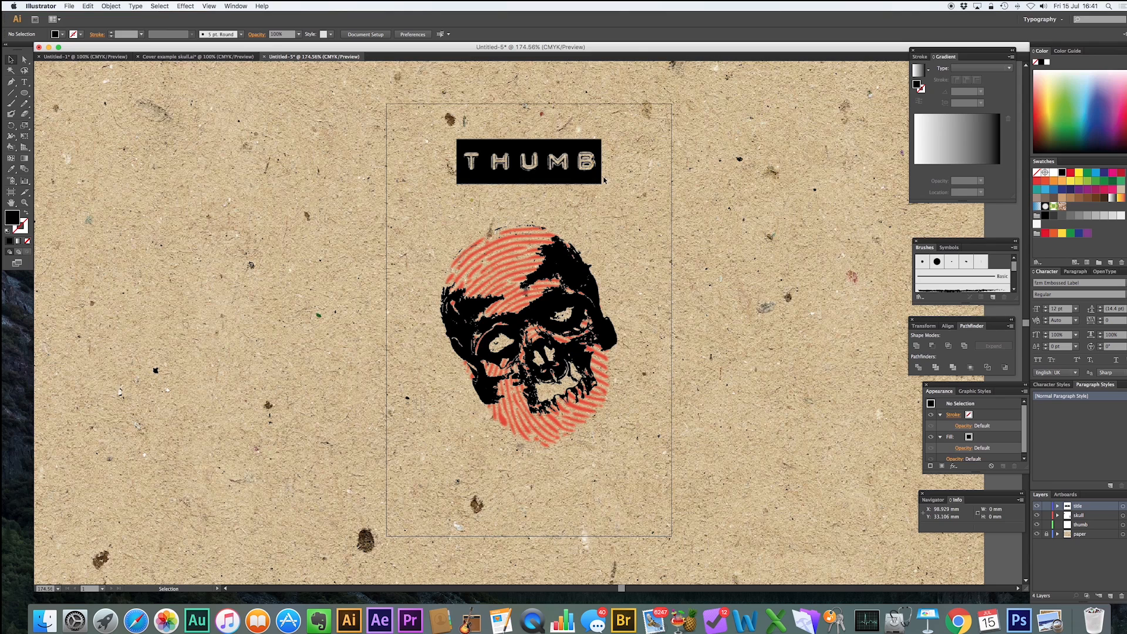
key("z")
left_click_drag(549, 127, 608, 196)
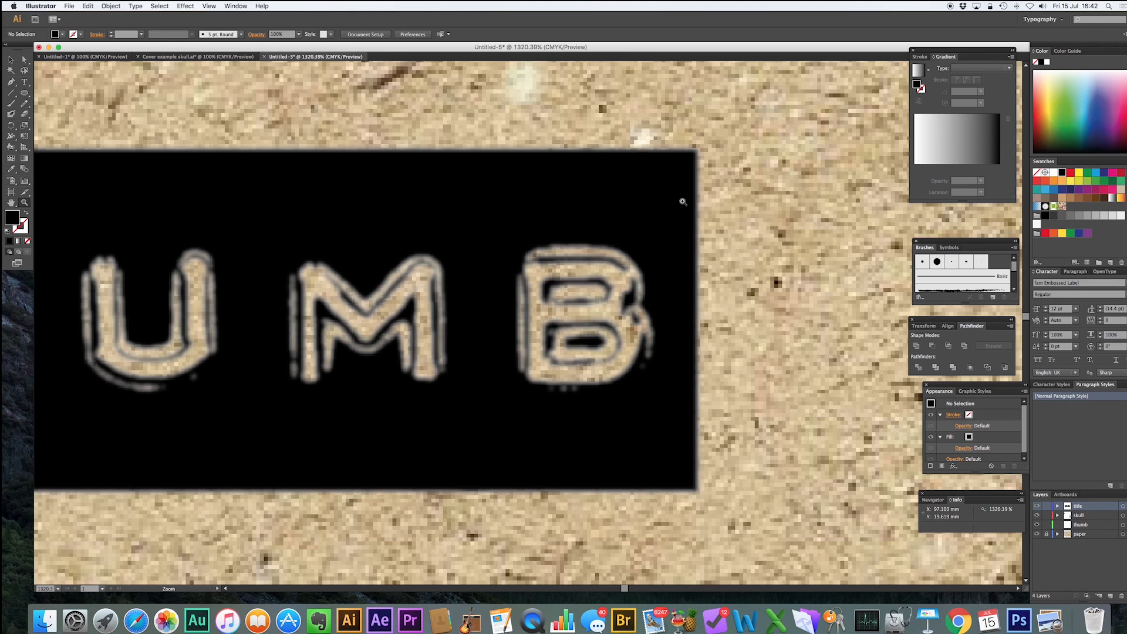
left_click_drag(722, 296, 709, 310)
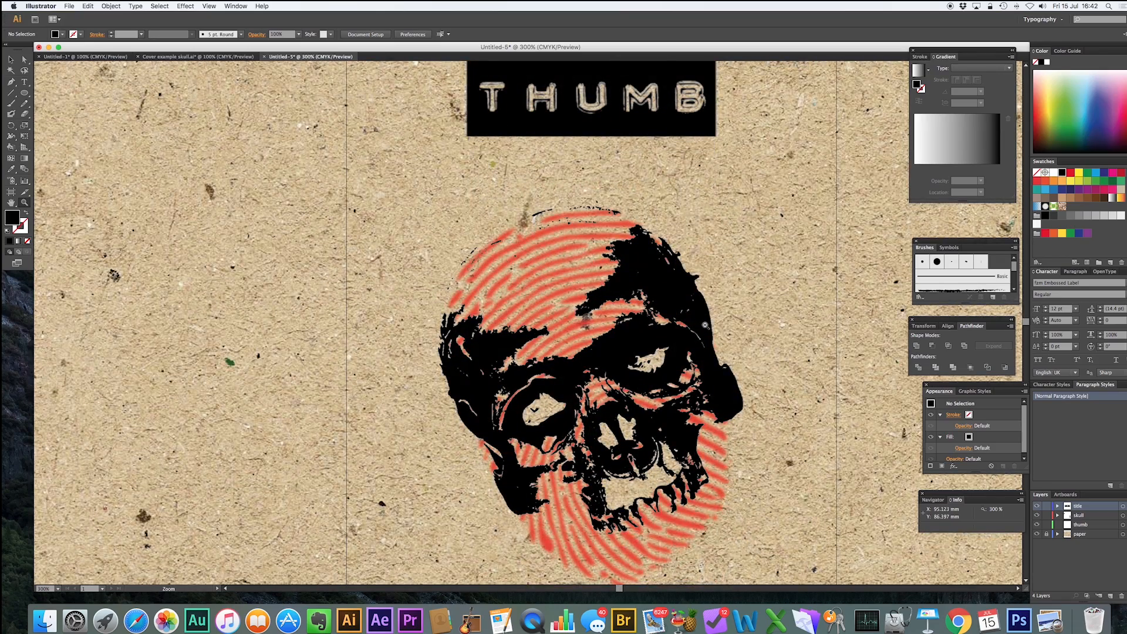
left_click_drag(705, 324, 702, 324)
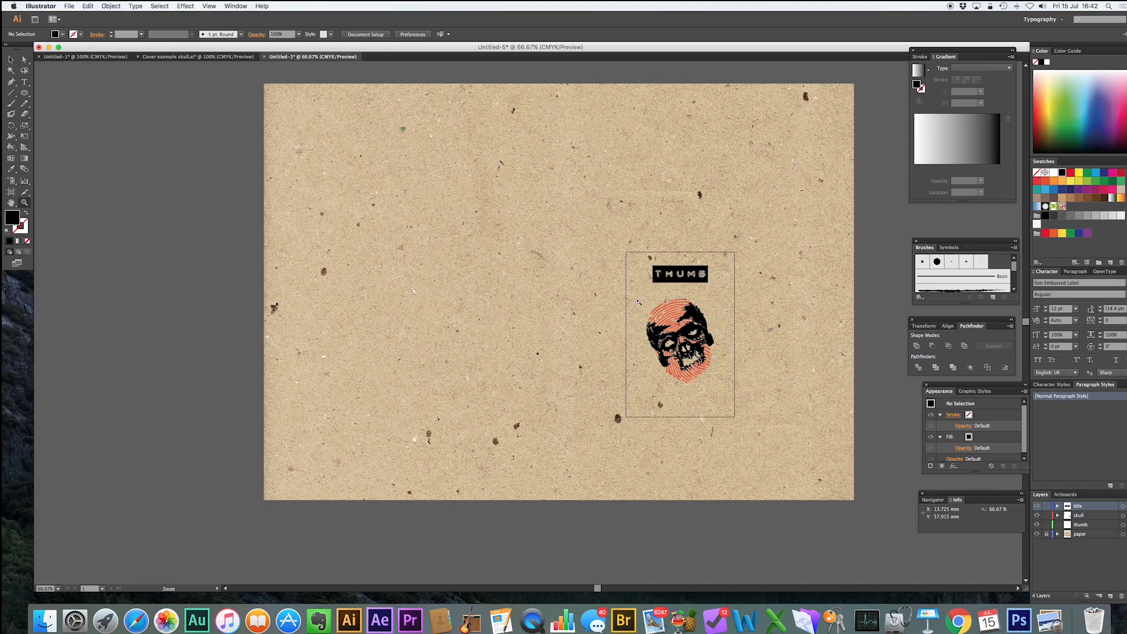
left_click(10, 60)
left_click(24, 82)
left_click(652, 413)
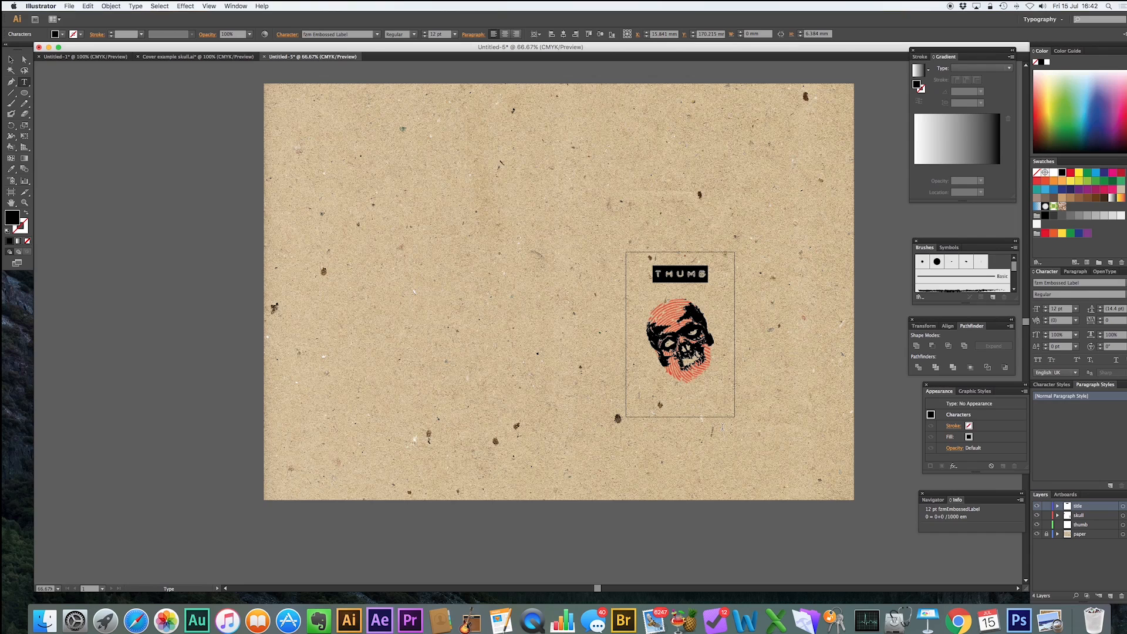
left_click(13, 61)
left_click_drag(698, 398, 703, 398)
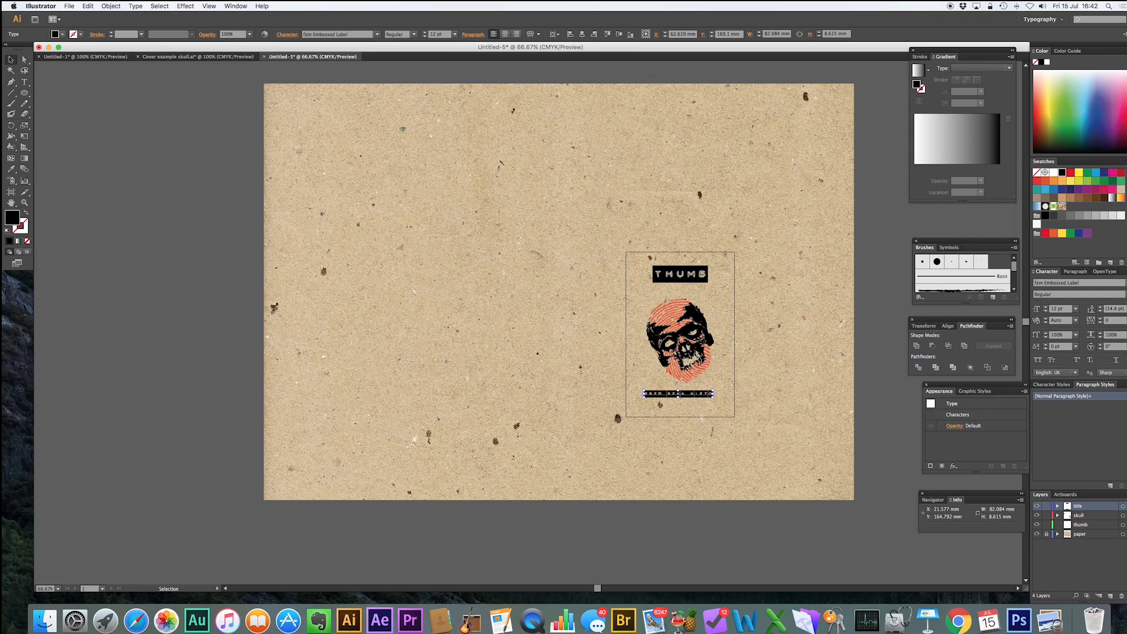
Set the author line's font to FZM Embossed Text Light and deselect it.
left_click(1080, 283)
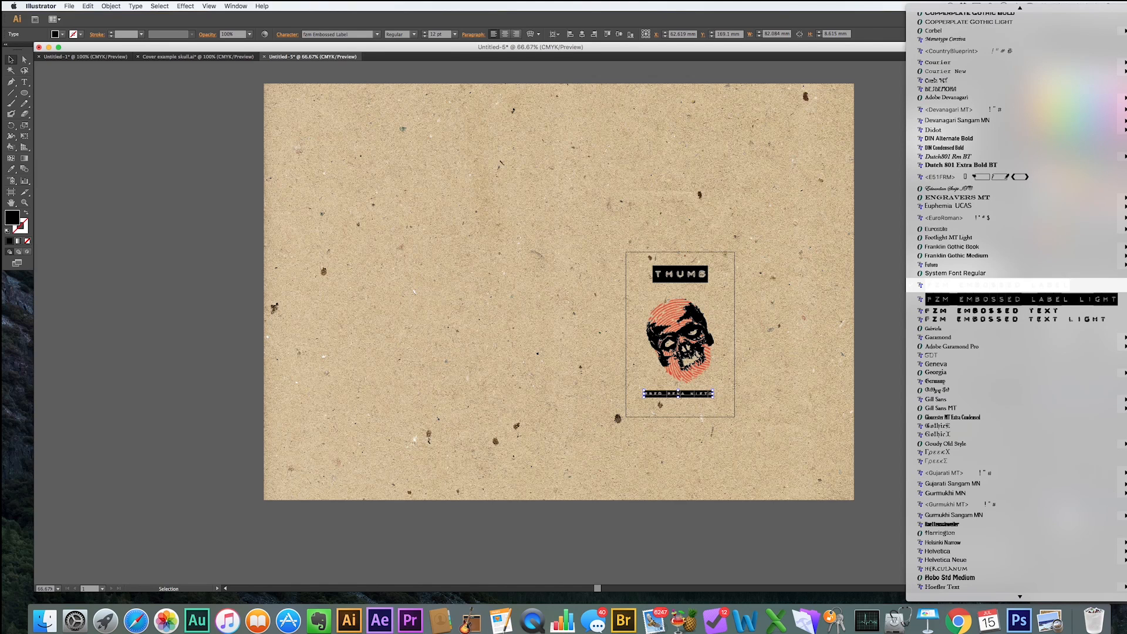
left_click(1054, 312)
left_click_drag(702, 402, 704, 404)
left_click(799, 407)
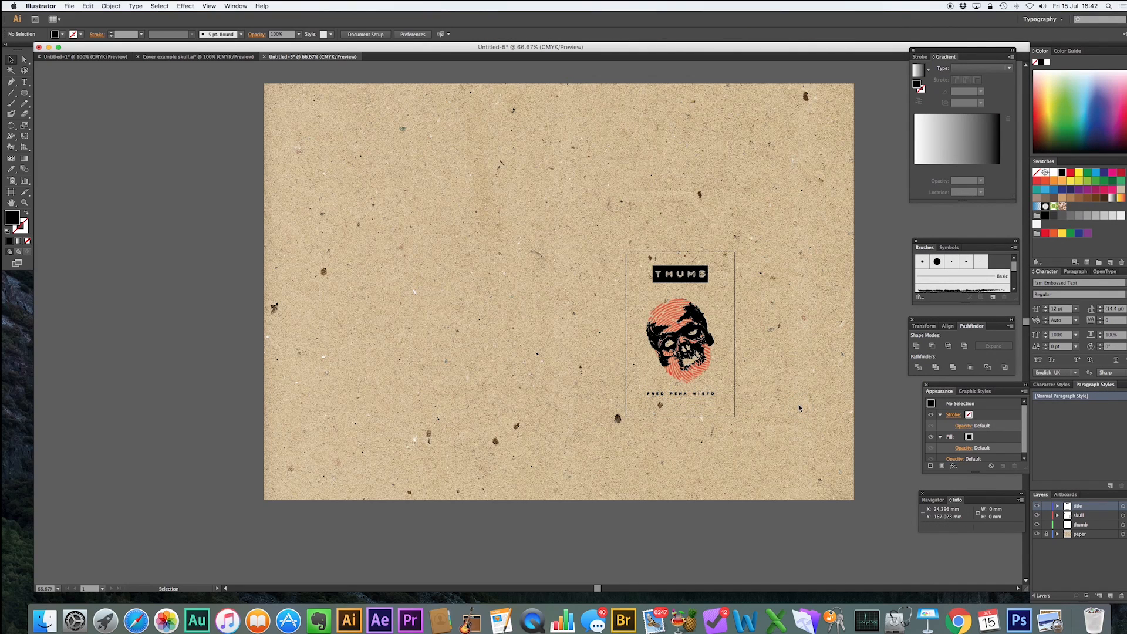
Center-align the author line's paragraph and move the line slightly lower on the cover.
left_click(680, 394)
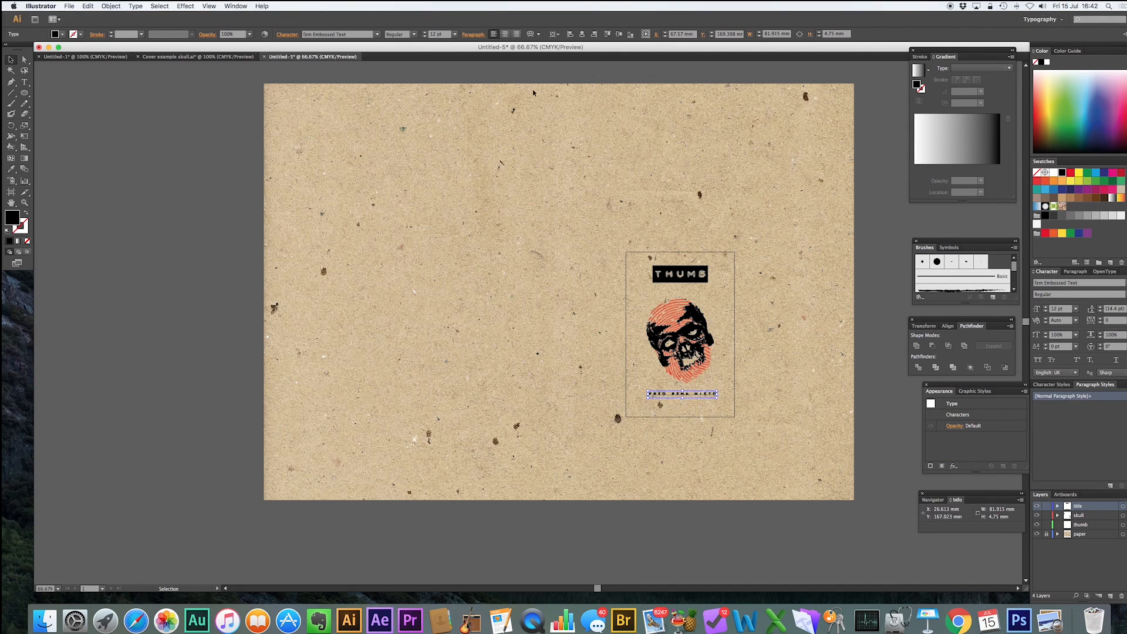
left_click(505, 34)
left_click(810, 327)
left_click_drag(702, 394, 703, 402)
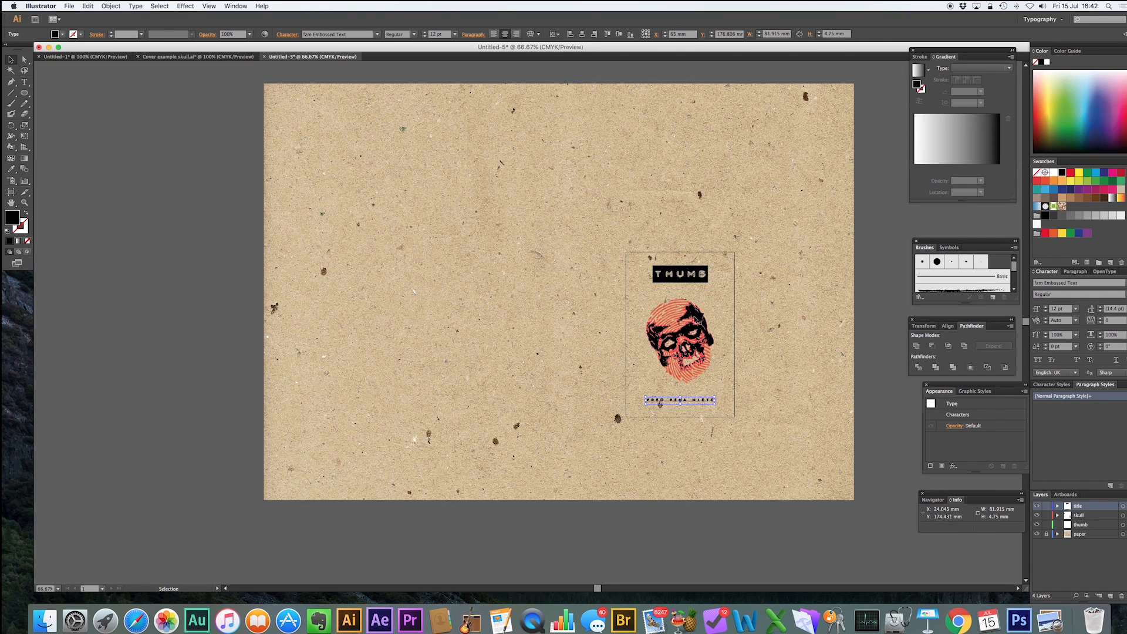
Zoom in on the cover artboard and deselect everything to review the design.
left_click(695, 319)
left_click_drag(696, 318, 695, 319)
key("z")
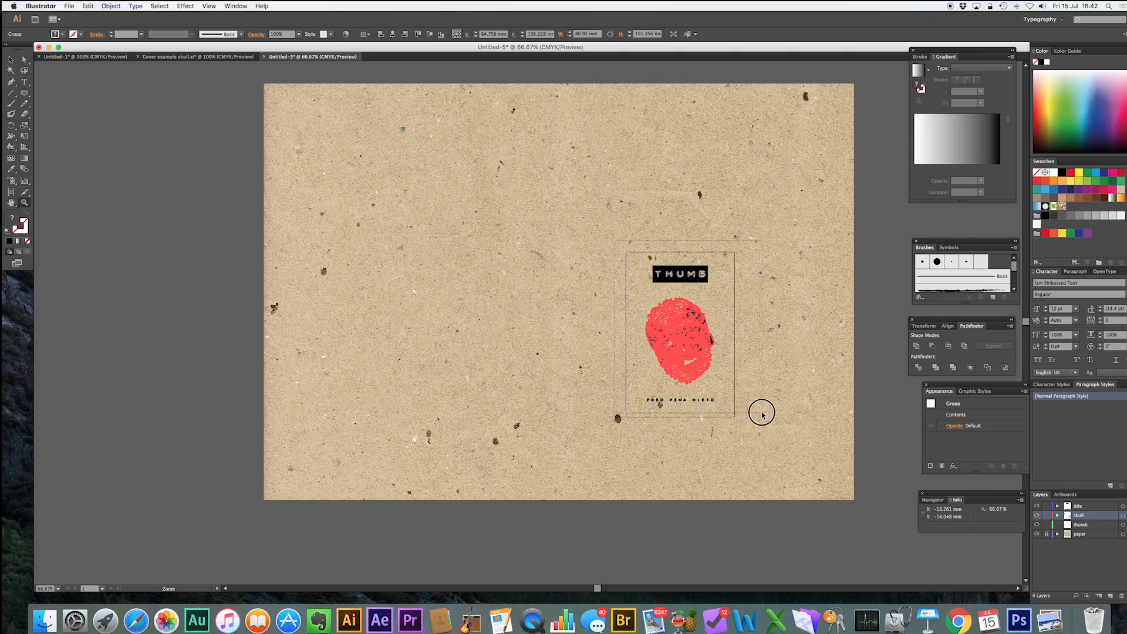
left_click_drag(743, 419, 614, 240)
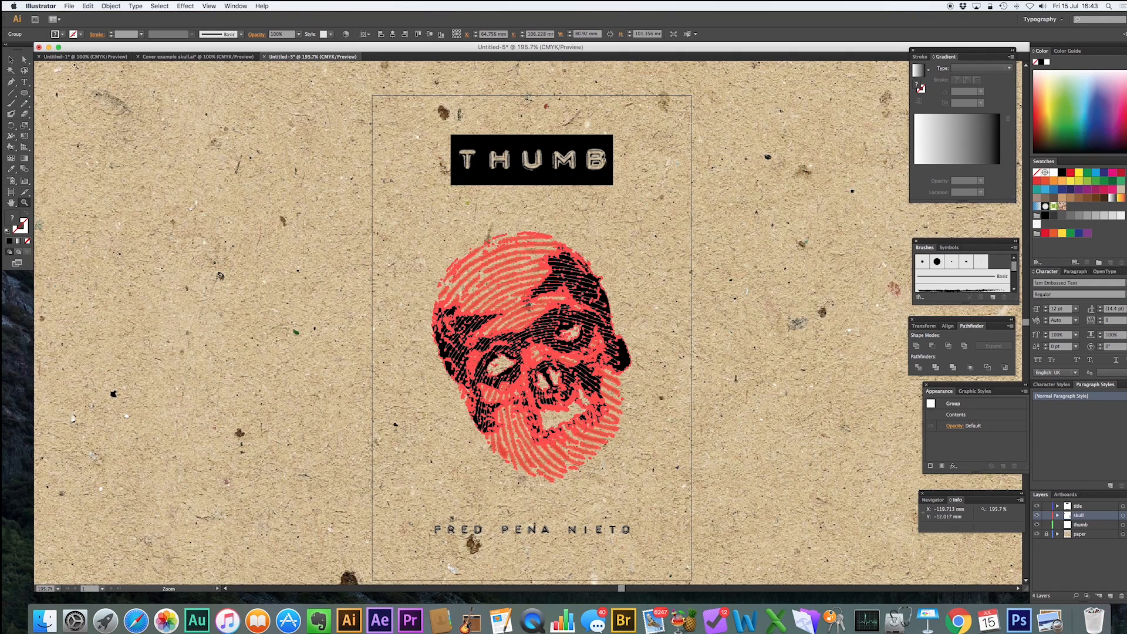
left_click(11, 60)
left_click(192, 156)
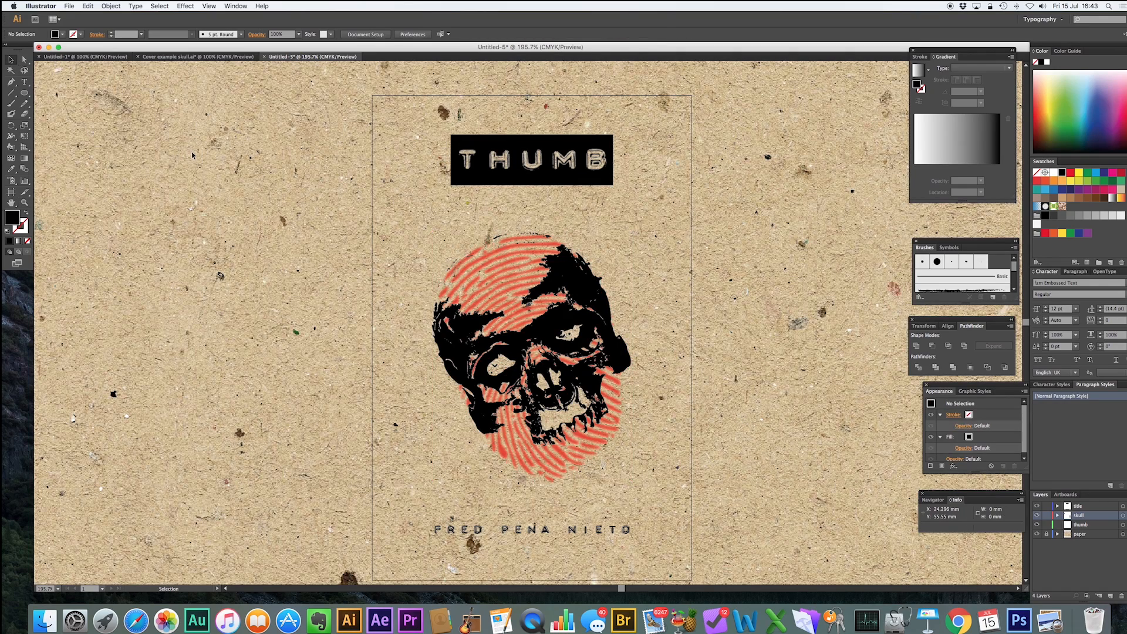
Switch to Finder and preview the example cover files and the Thumb Stood book mockup image.
left_click(45, 615)
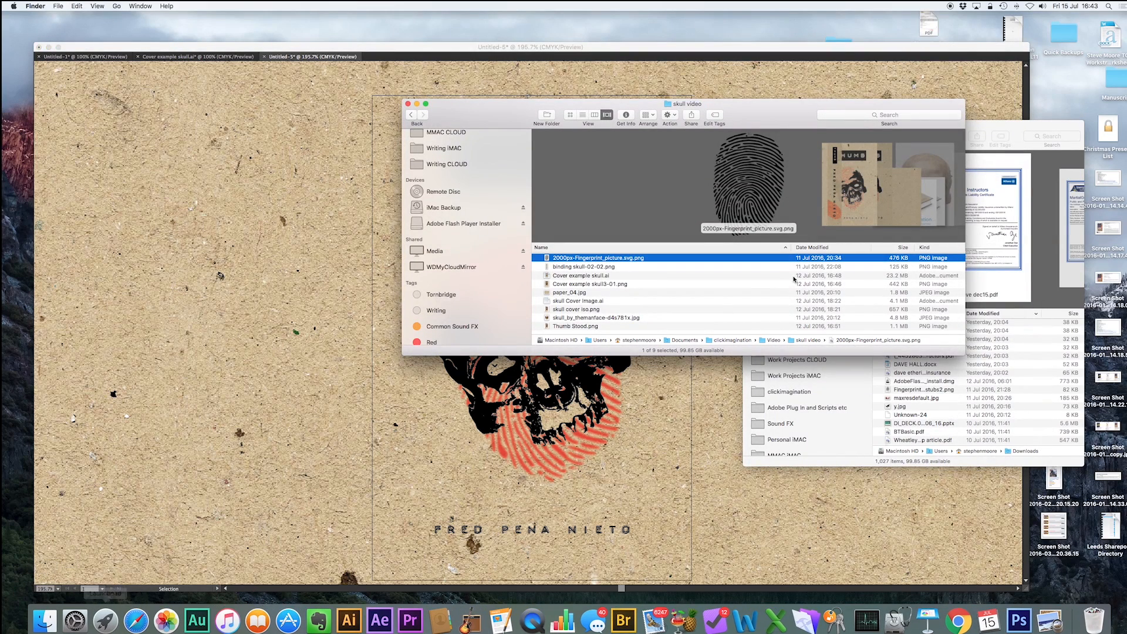
scroll(869, 182, "right", 3)
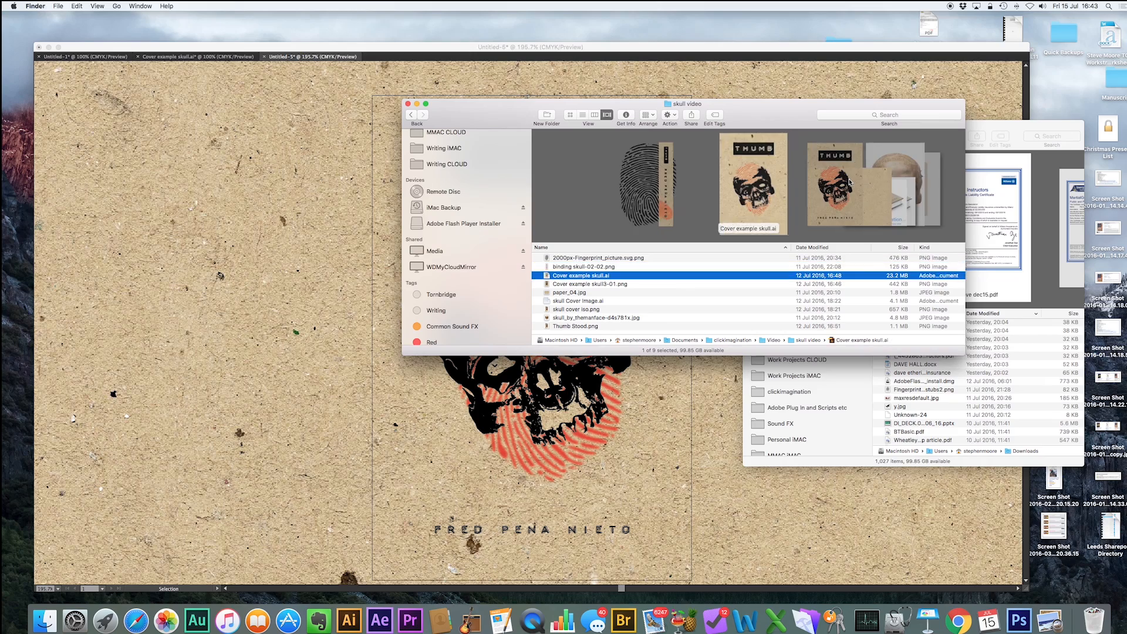
key("space")
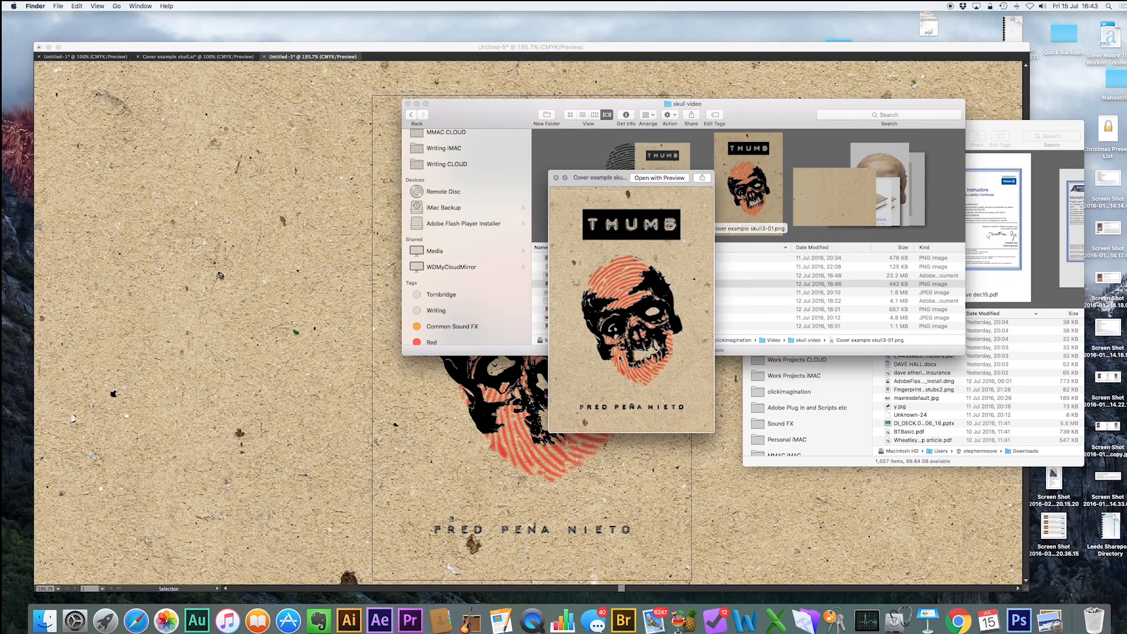
scroll(818, 240, "right", 1)
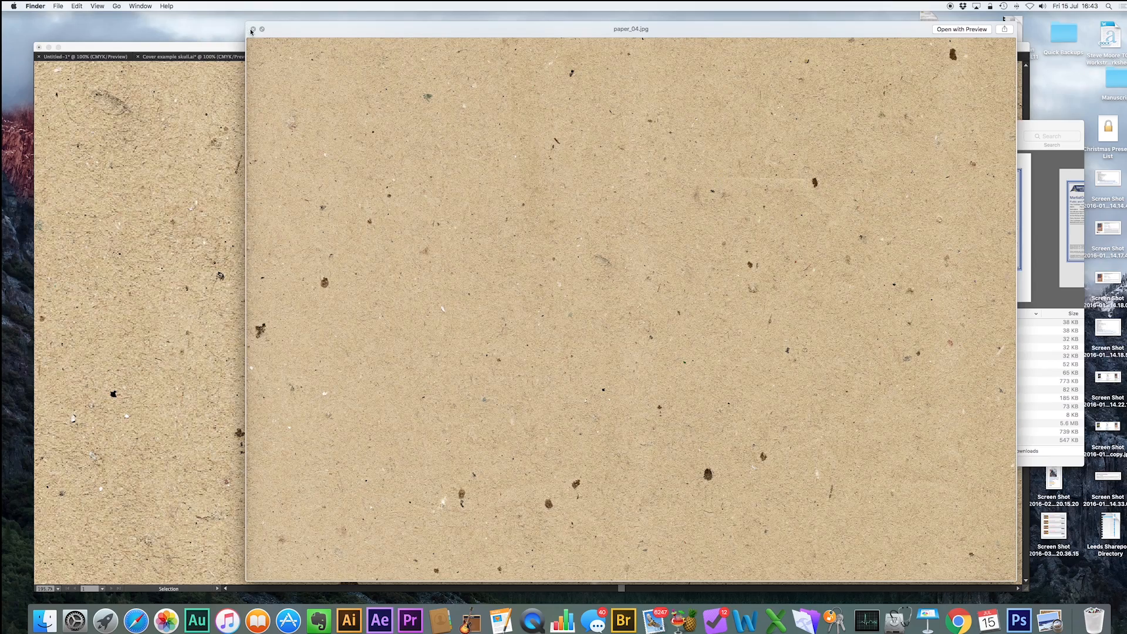
left_click(253, 28)
scroll(885, 154, "right", 4)
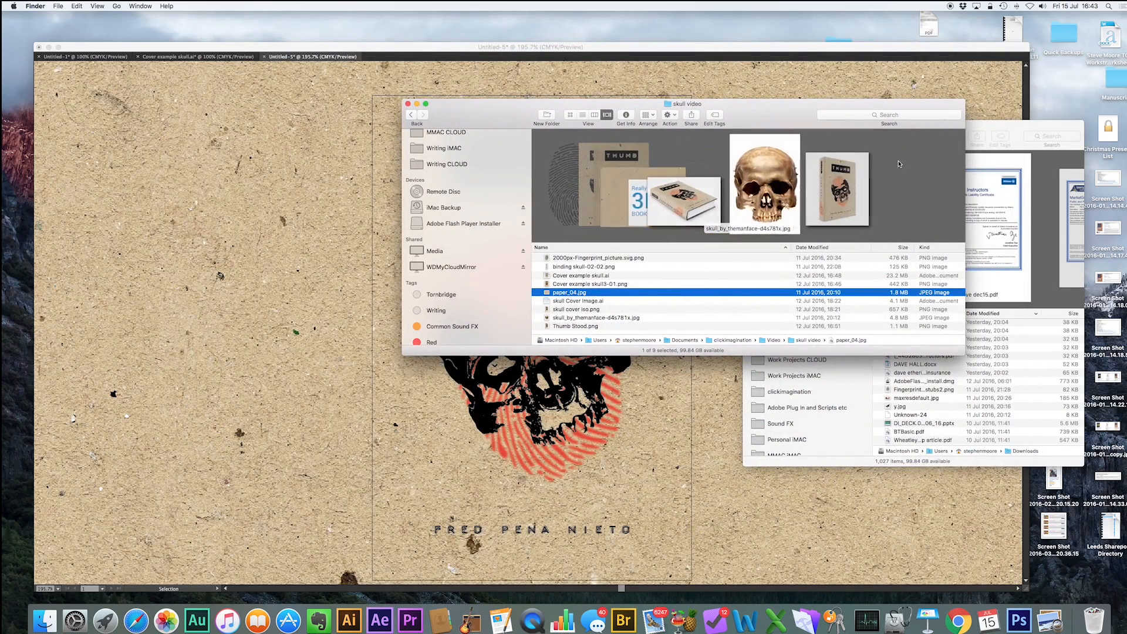
key("space")
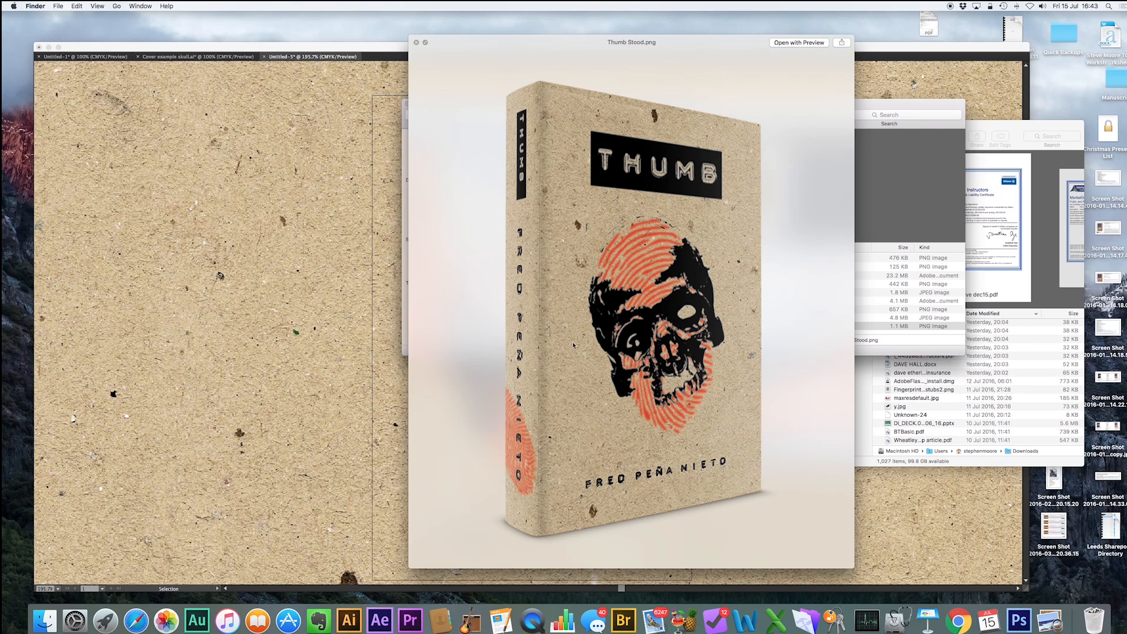
left_click(418, 43)
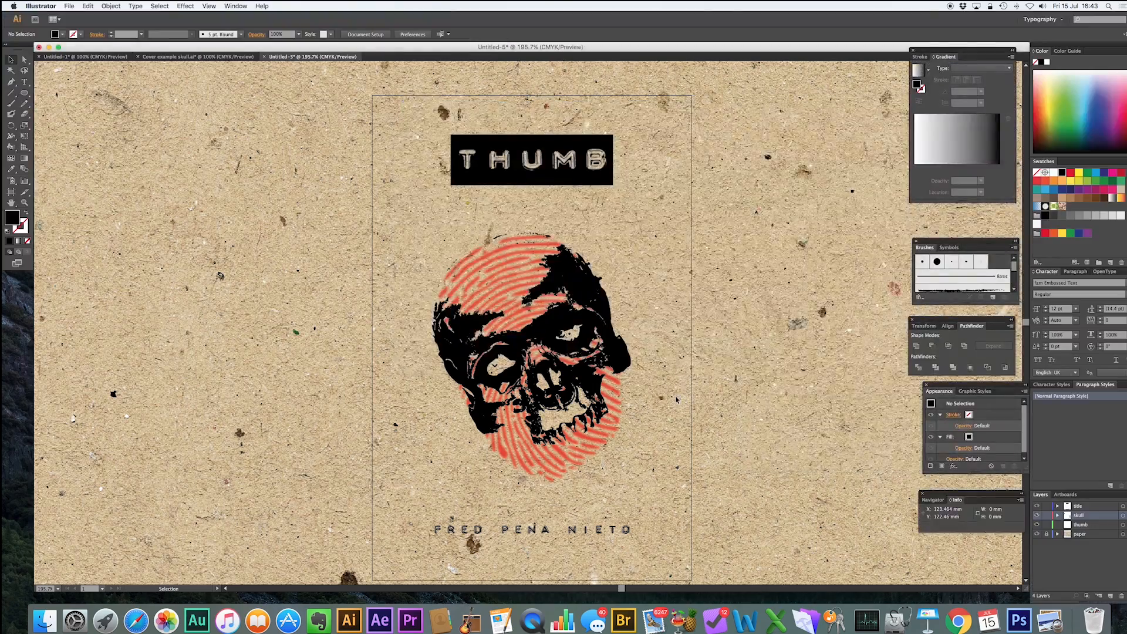
Switch to the browser and open the HARDCOVER013 mockup page on psdcovers.com.
key("ctrl+Right")
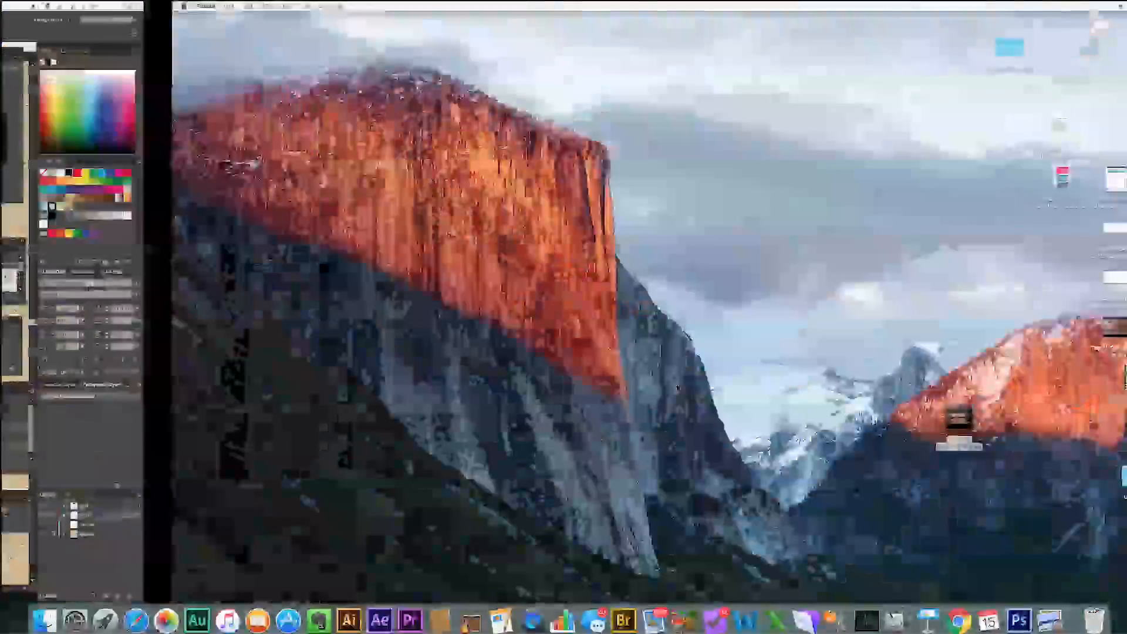
key("ctrl+Right")
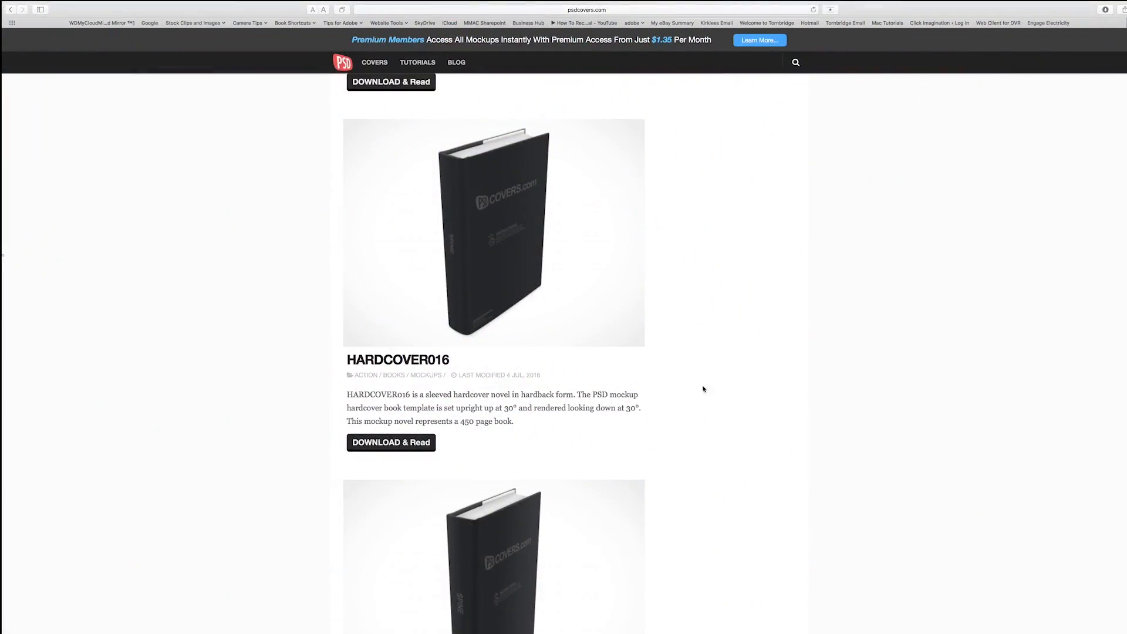
left_click(418, 8)
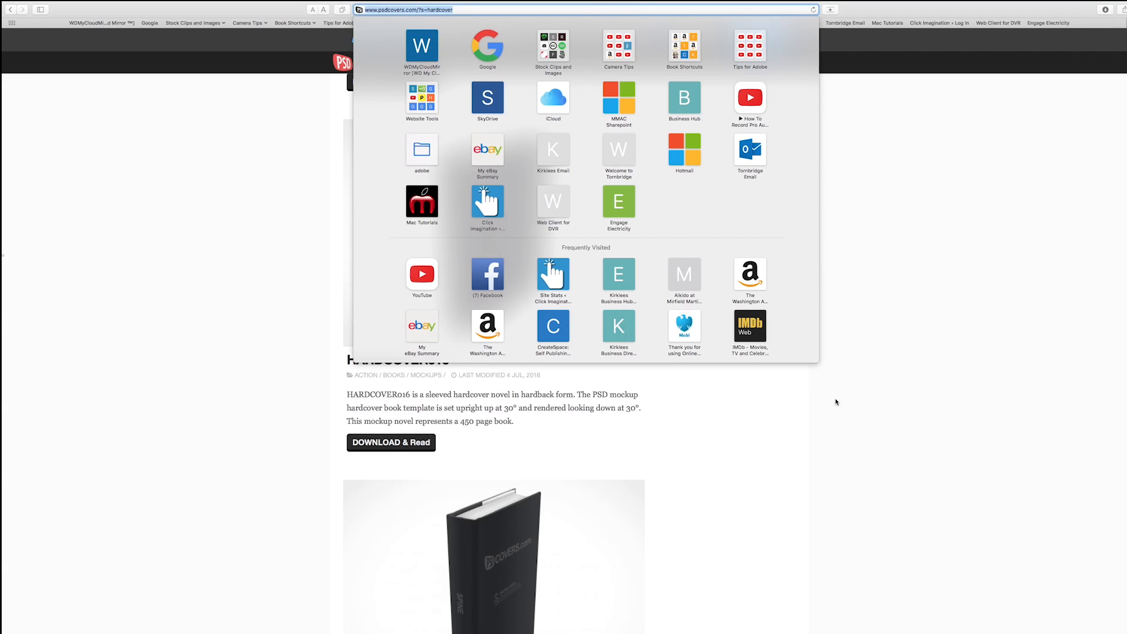
left_click(765, 376)
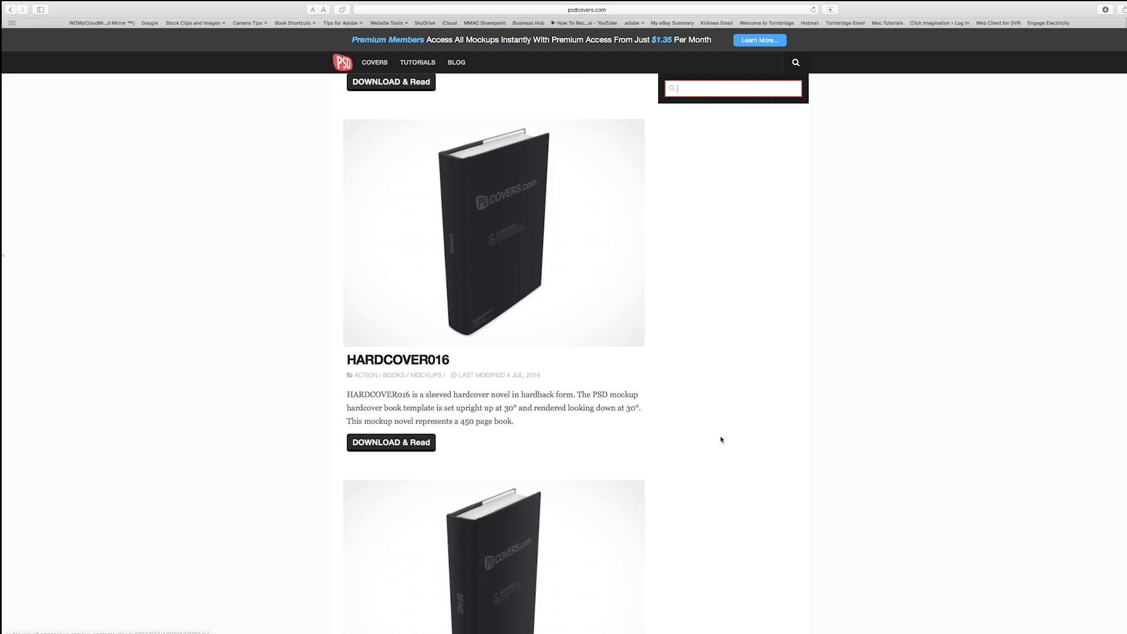
scroll(552, 358, "down", 10)
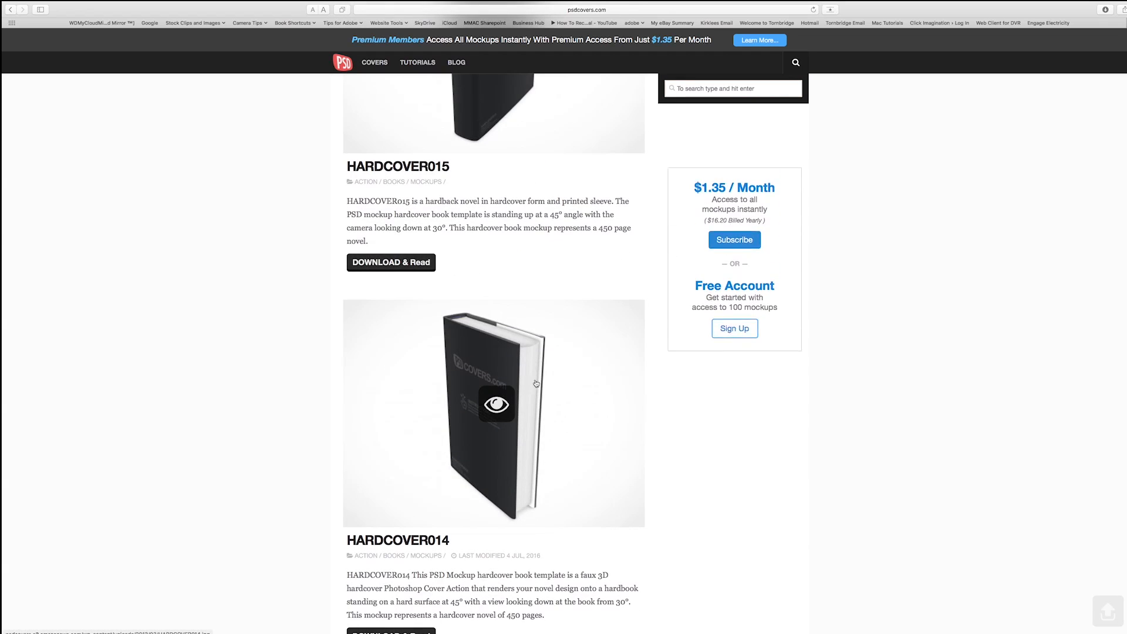
scroll(855, 495, "down", 7)
scroll(857, 495, "down", 4)
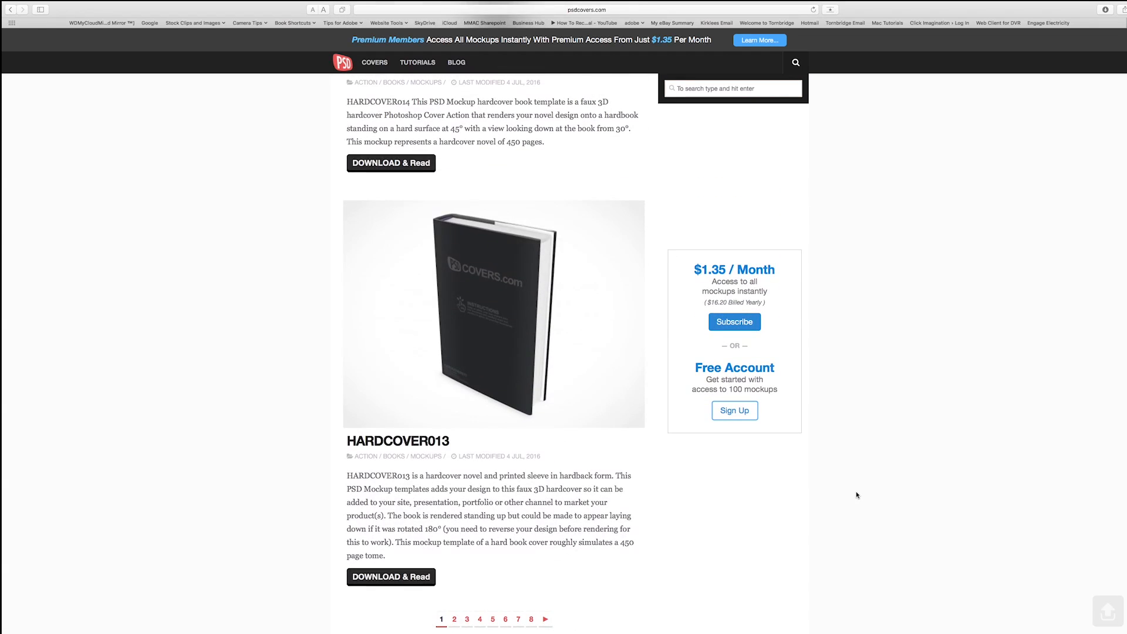
scroll(522, 405, "down", 1)
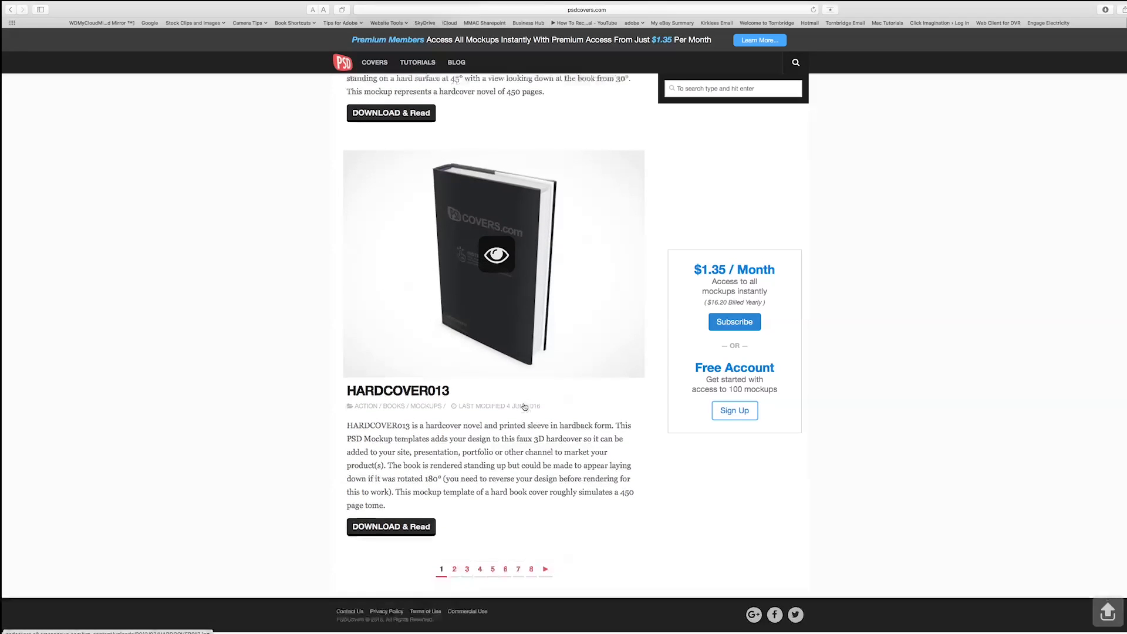
scroll(524, 407, "up", 7)
scroll(524, 407, "down", 7)
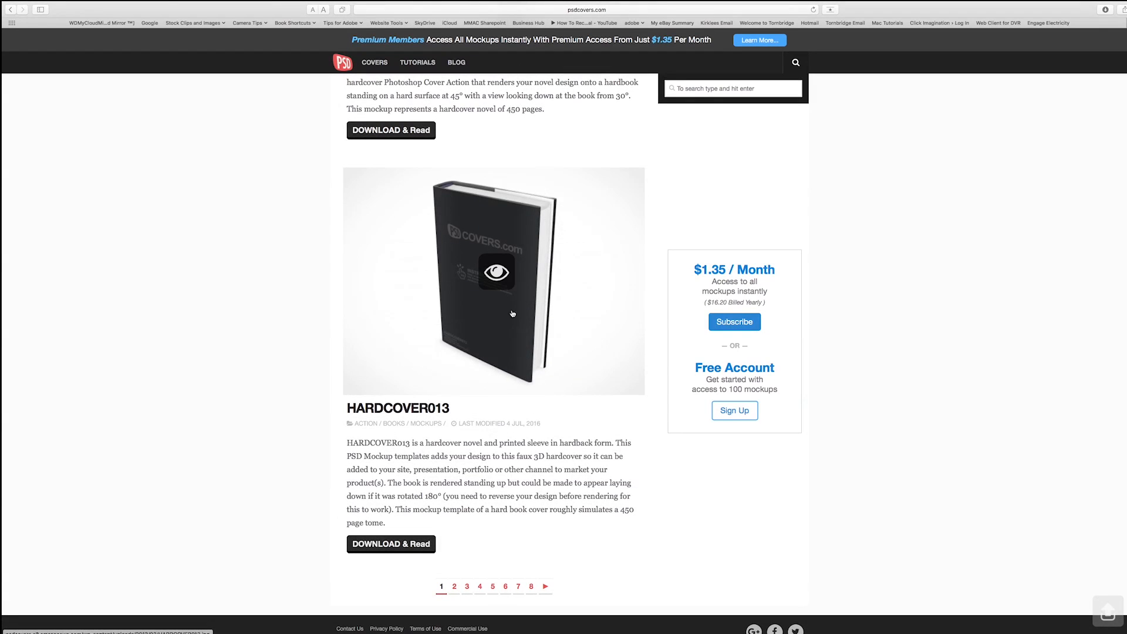
left_click(392, 546)
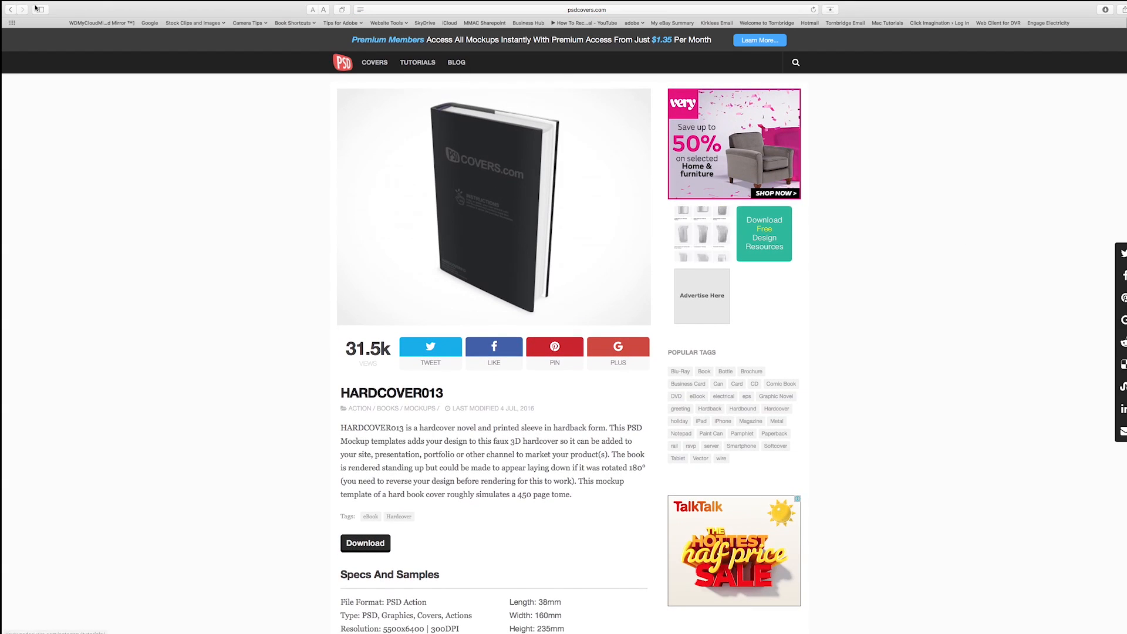
Return to the mockup list and scroll through the hardcover templates.
left_click(10, 9)
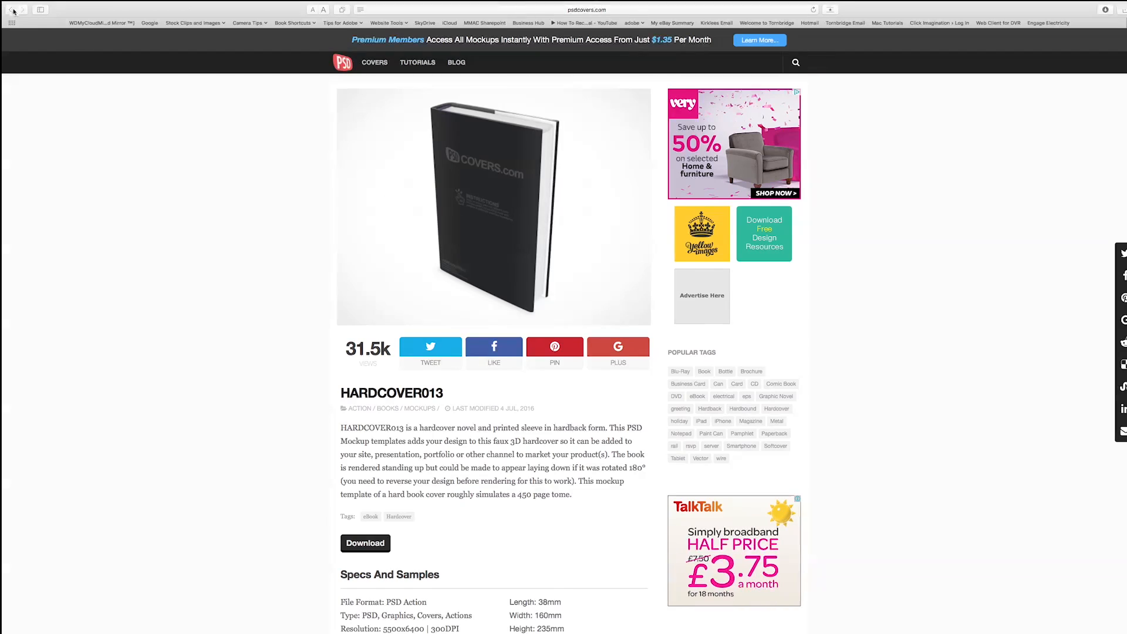
scroll(915, 188, "down", 2)
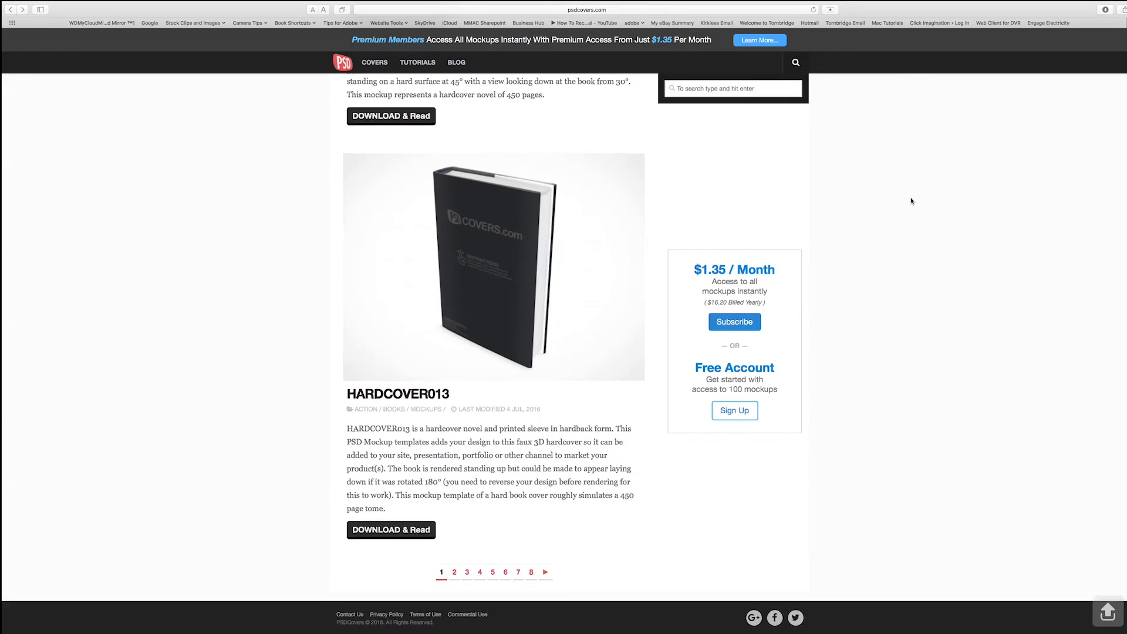
scroll(910, 200, "up", 10)
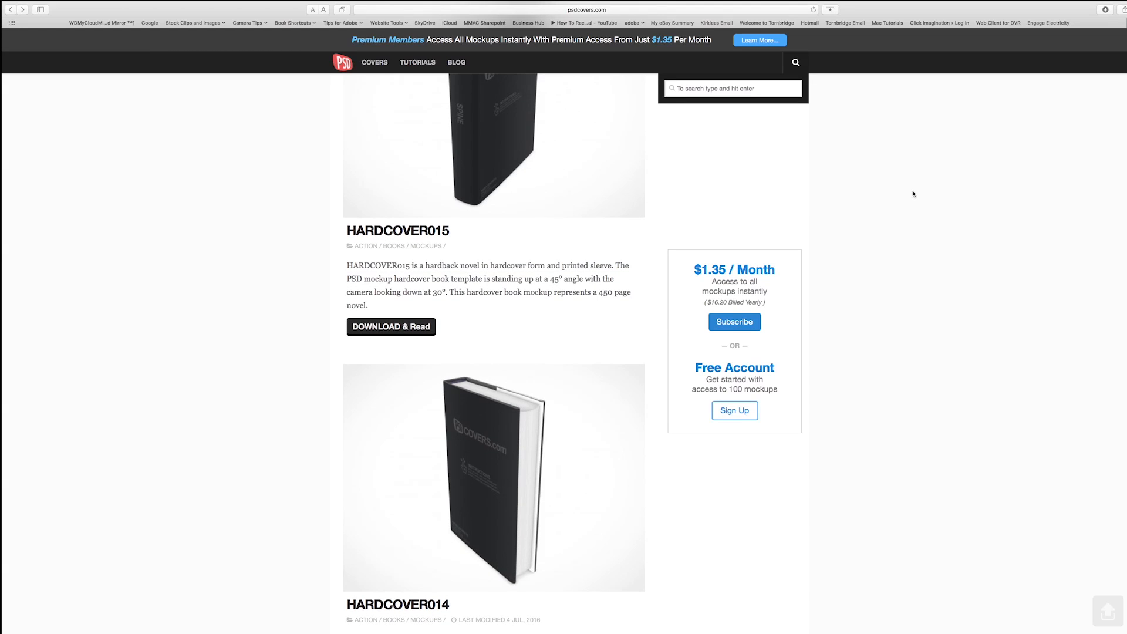
scroll(910, 194, "up", 1)
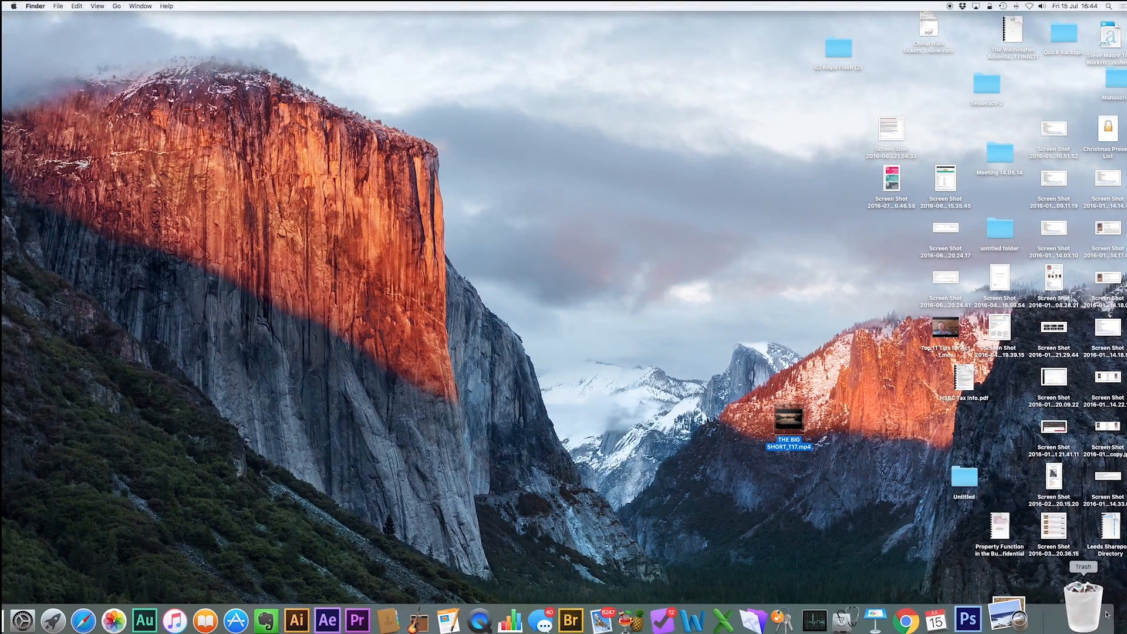
Switch to Photoshop and bring up the Actions panel with the PSDCovers mockup actions.
left_click(1018, 614)
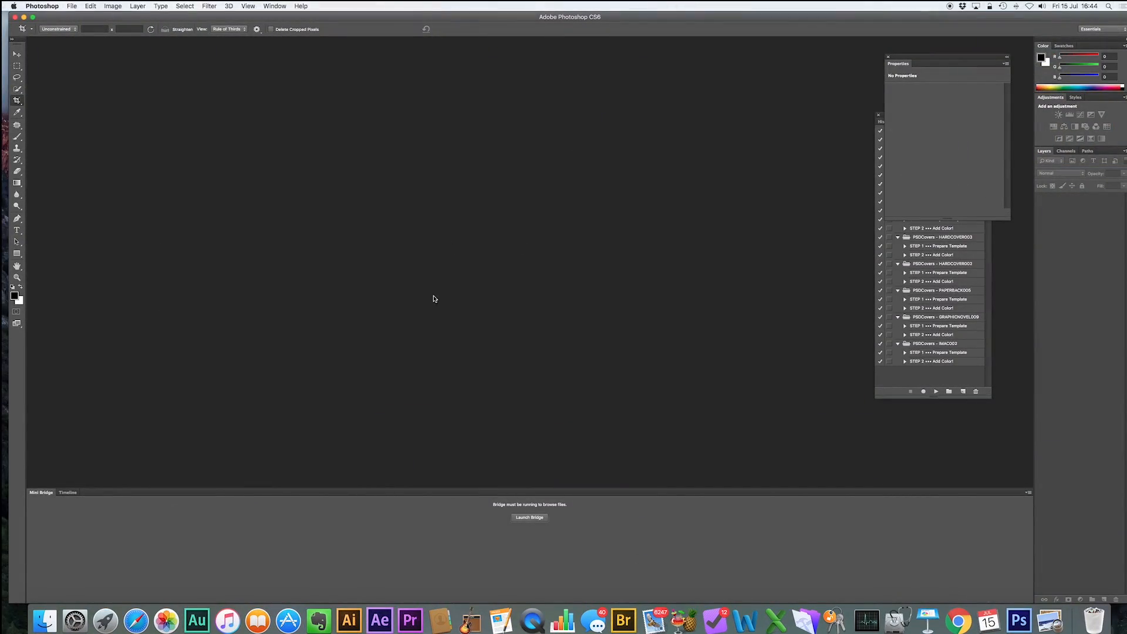
left_click(887, 57)
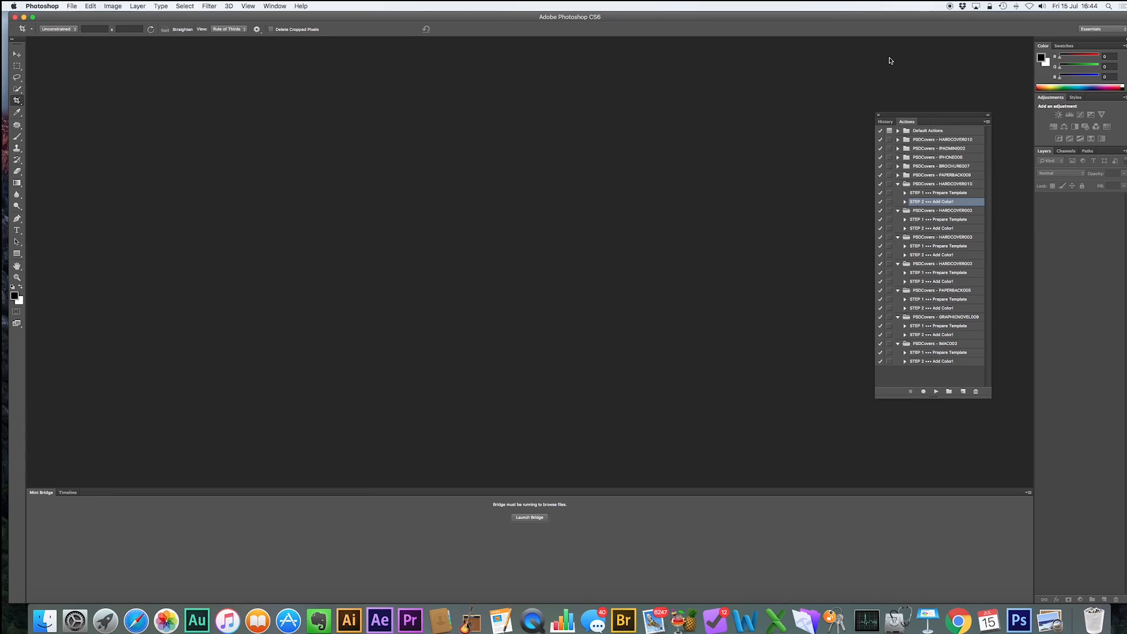
Run the STEP 1 Prepare Template action of the PSDCovers HARDCOVER010 set to open the mockup template.
left_click(276, 6)
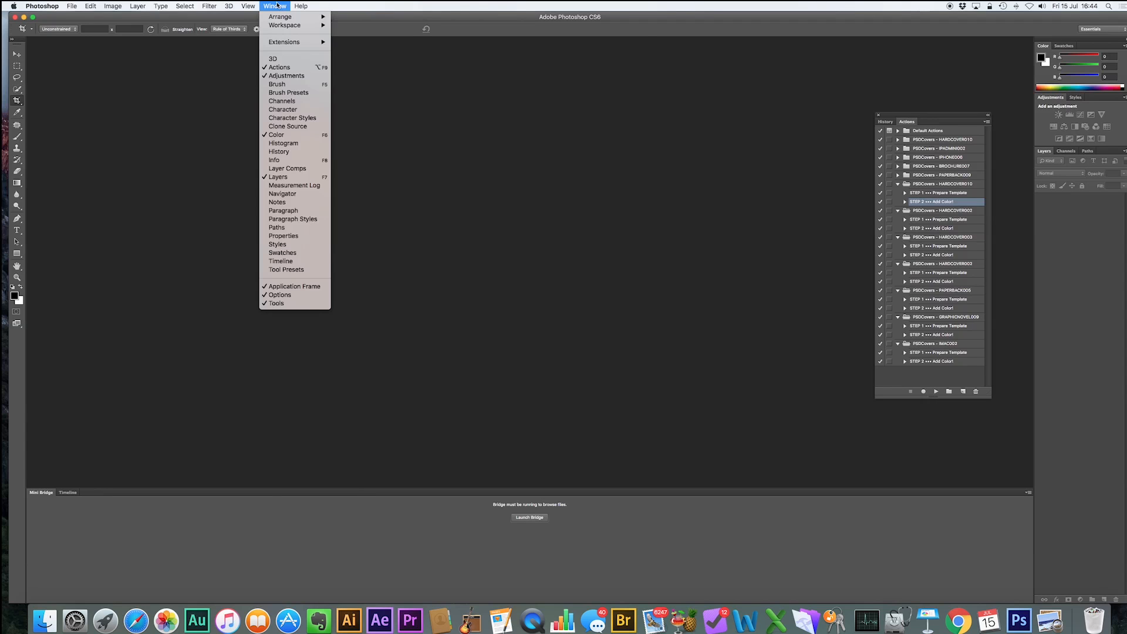
left_click(608, 135)
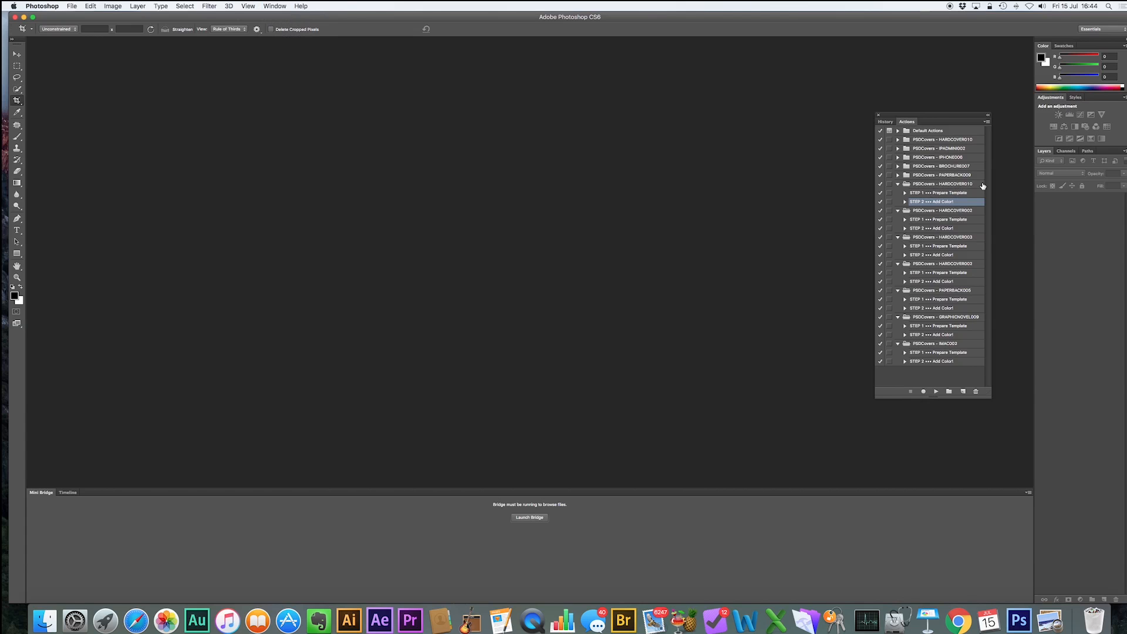
left_click(975, 193)
left_click(936, 391)
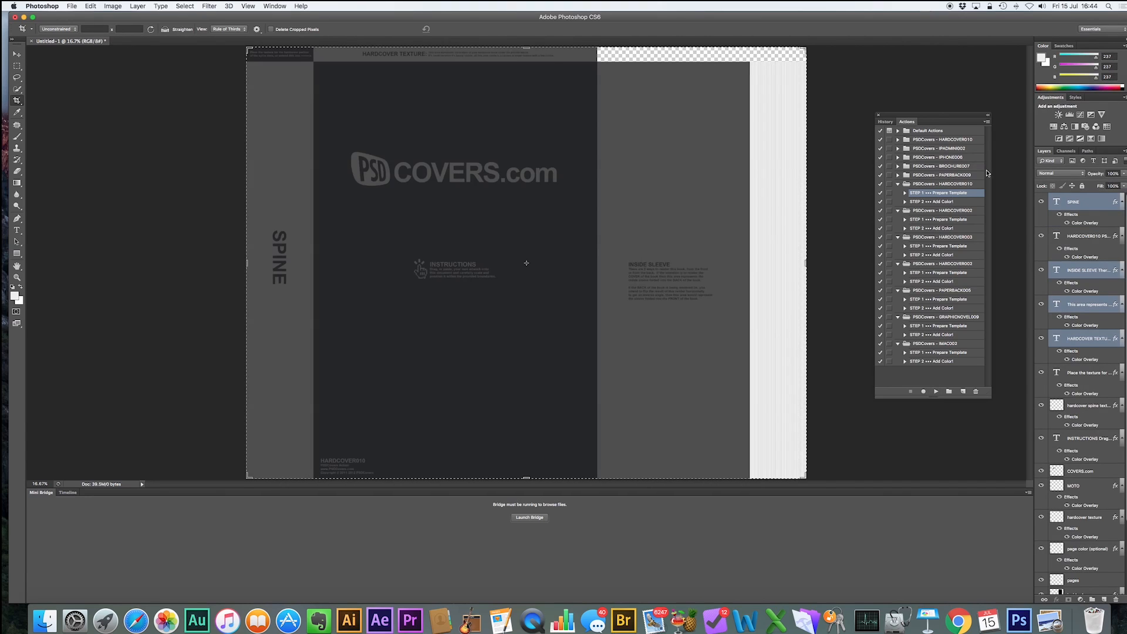
Switch to Finder and select the Cover example skull3-01.png image in the skull video folder.
left_click(987, 122)
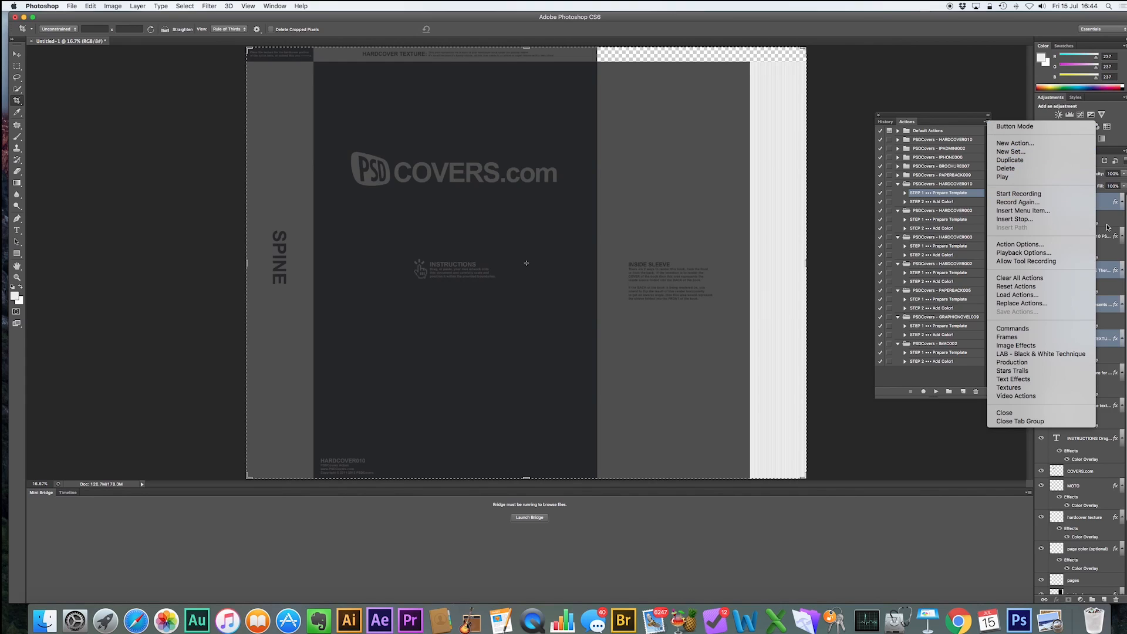
left_click(1050, 298)
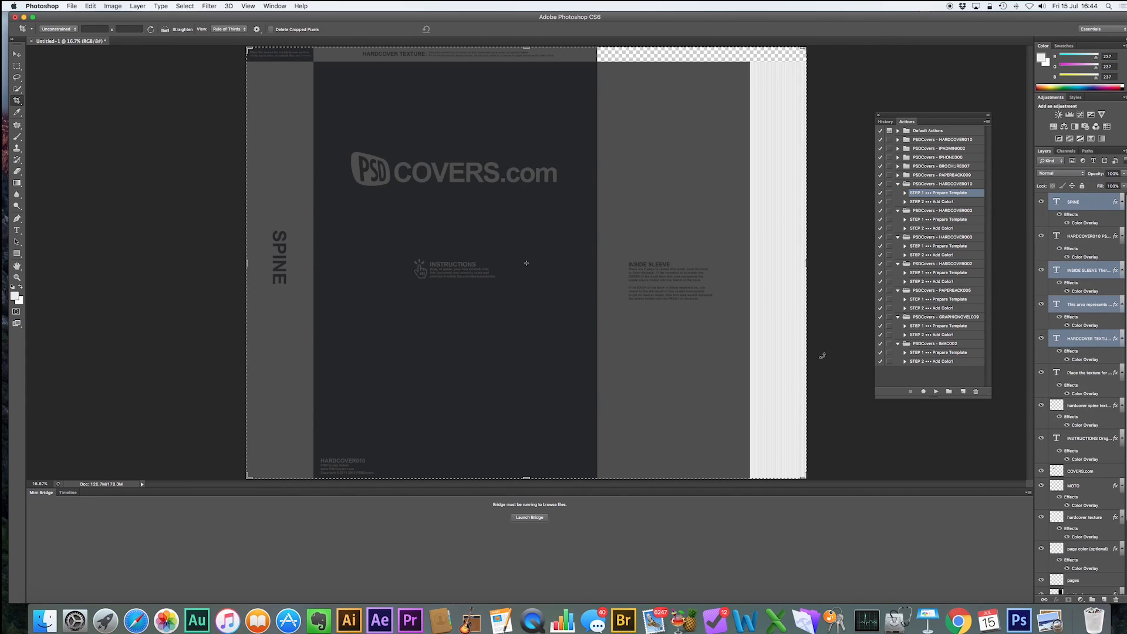
left_click(45, 620)
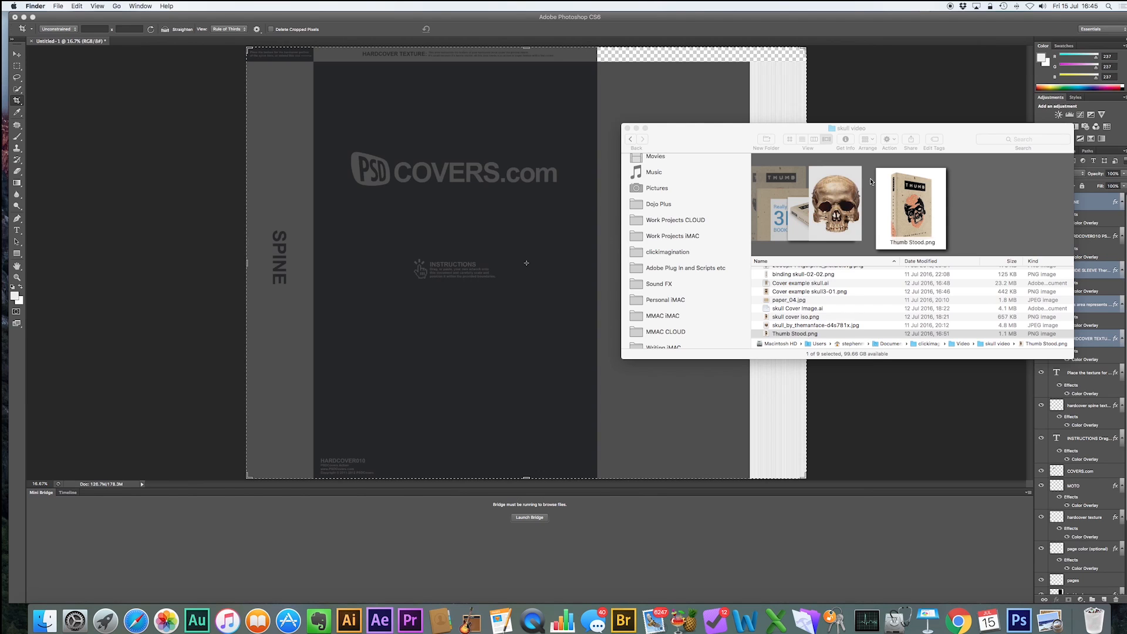
scroll(805, 205, "left", 5)
scroll(804, 205, "right", 5)
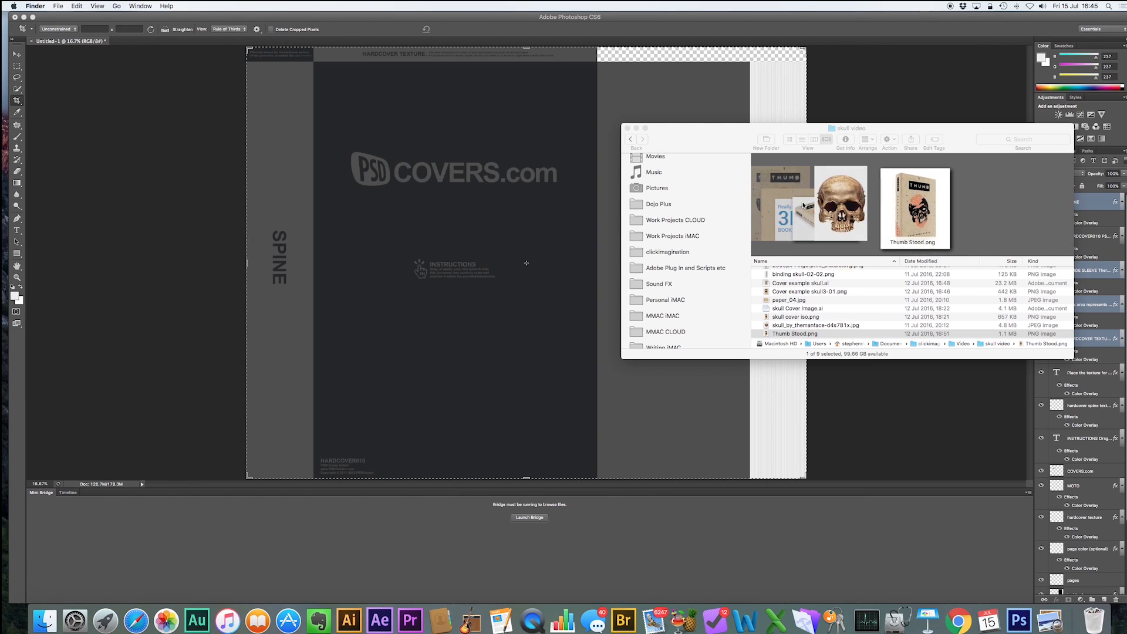
left_click(805, 326)
key("Up")
key("Up")
key("Up")
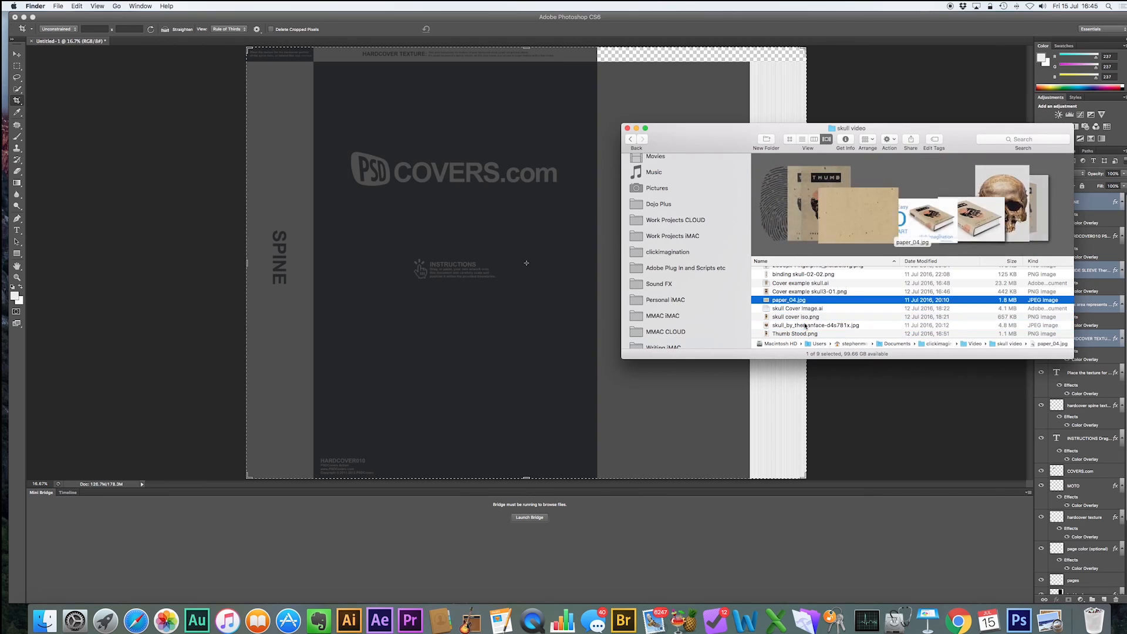
key("Up")
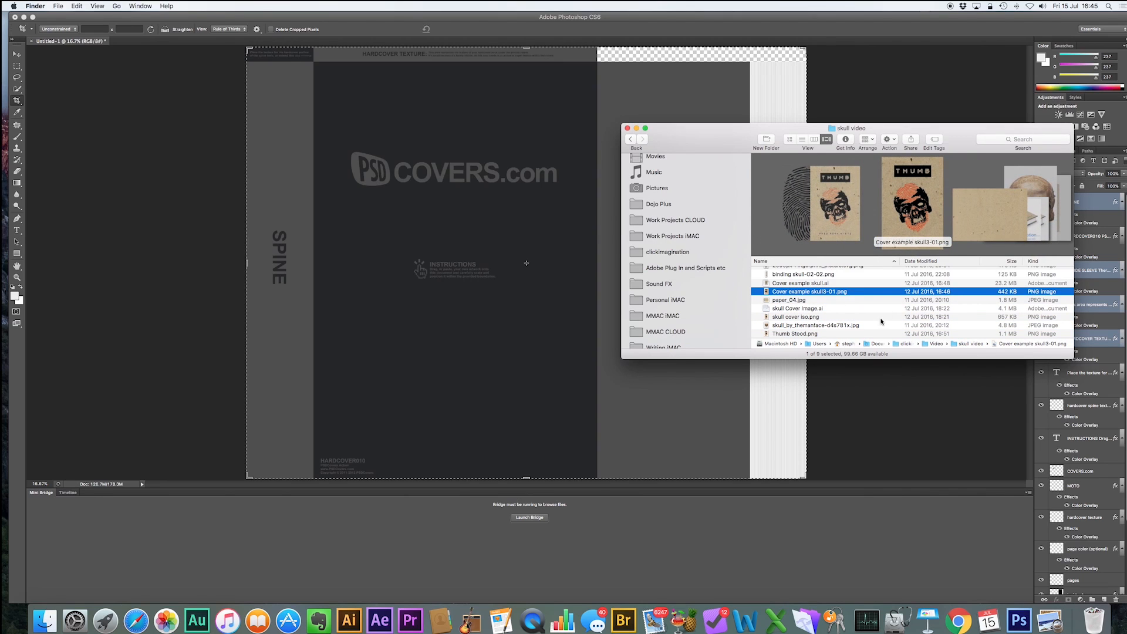
Place Cover example skull3-01.png into the template and scale it to fill the front cover area.
left_click_drag(822, 293, 361, 202)
left_click_drag(508, 260, 508, 261)
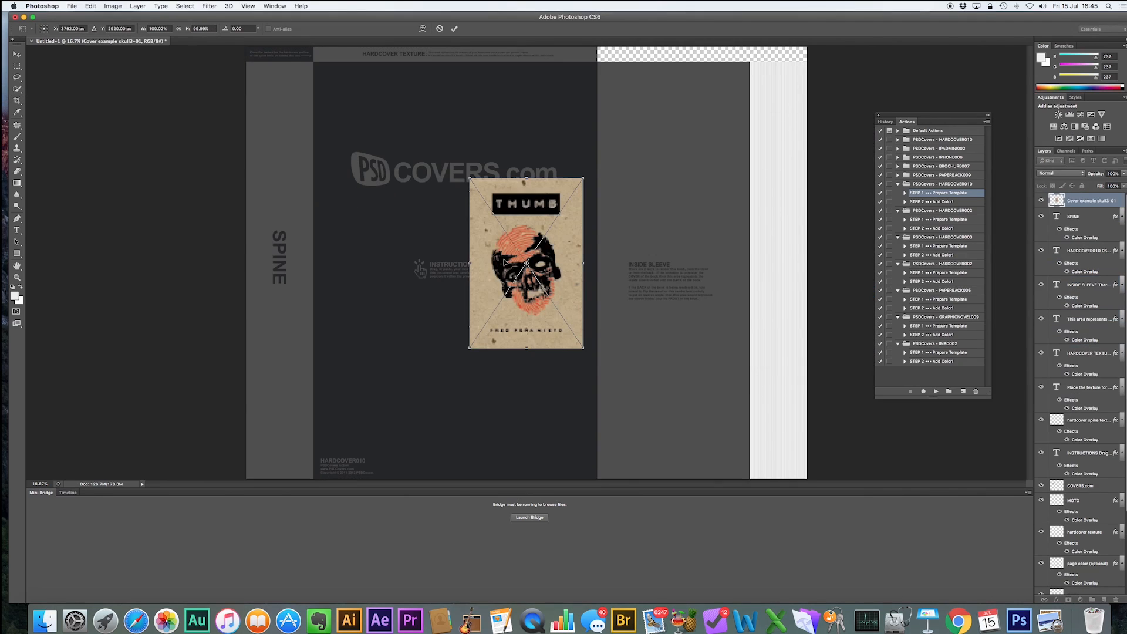
left_click_drag(468, 177, 314, 62)
left_click_drag(581, 346, 594, 477)
left_click(455, 28)
key("c")
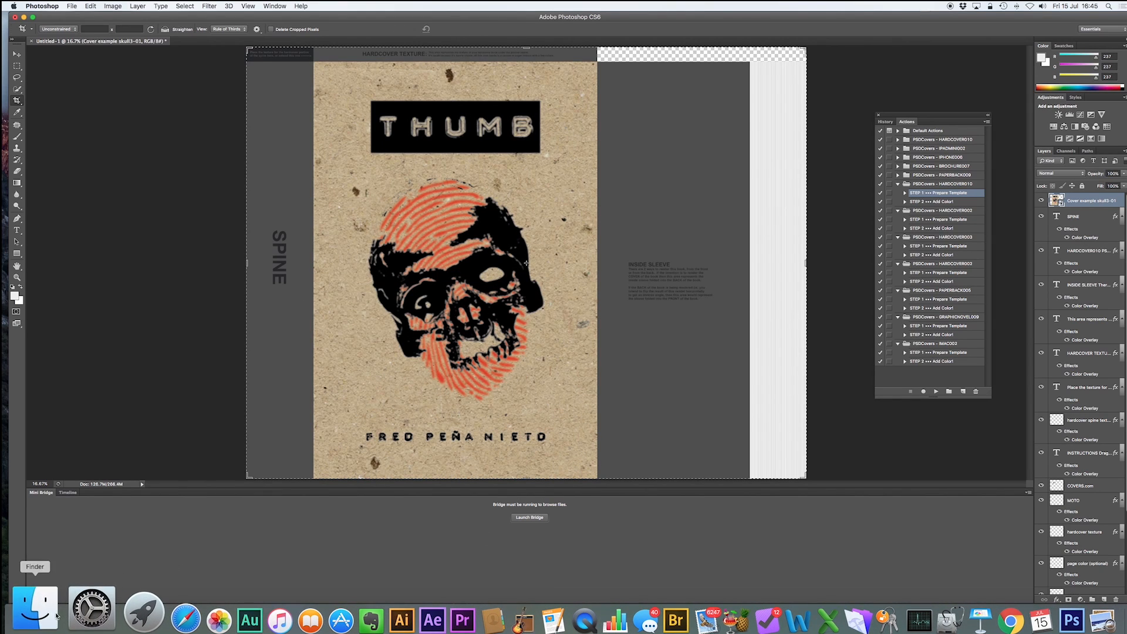
Place binding skull-02-02.png from Finder into the template and scale it to fill the spine strip.
left_click(34, 608)
scroll(919, 199, "left", 5)
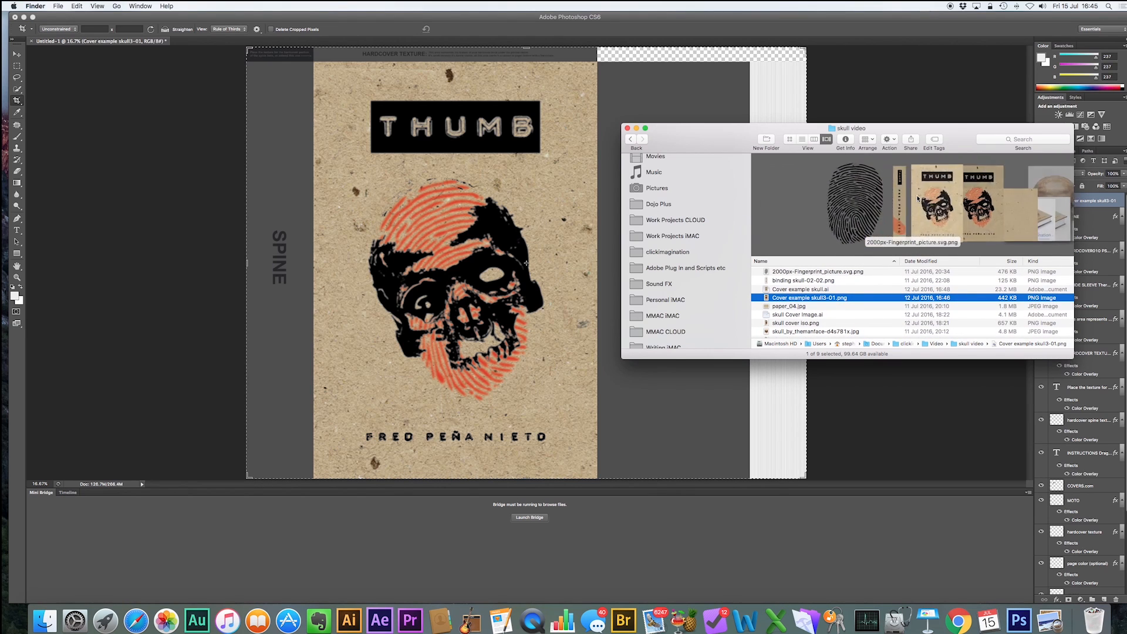
scroll(919, 198, "right", 5)
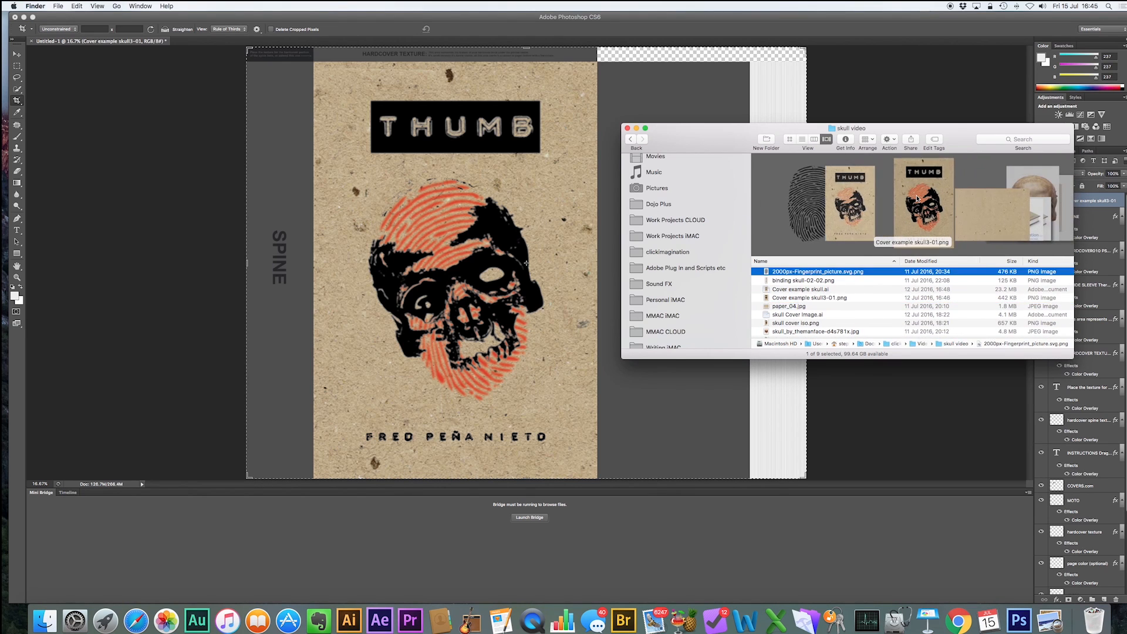
left_click(784, 281)
left_click_drag(800, 284, 270, 270)
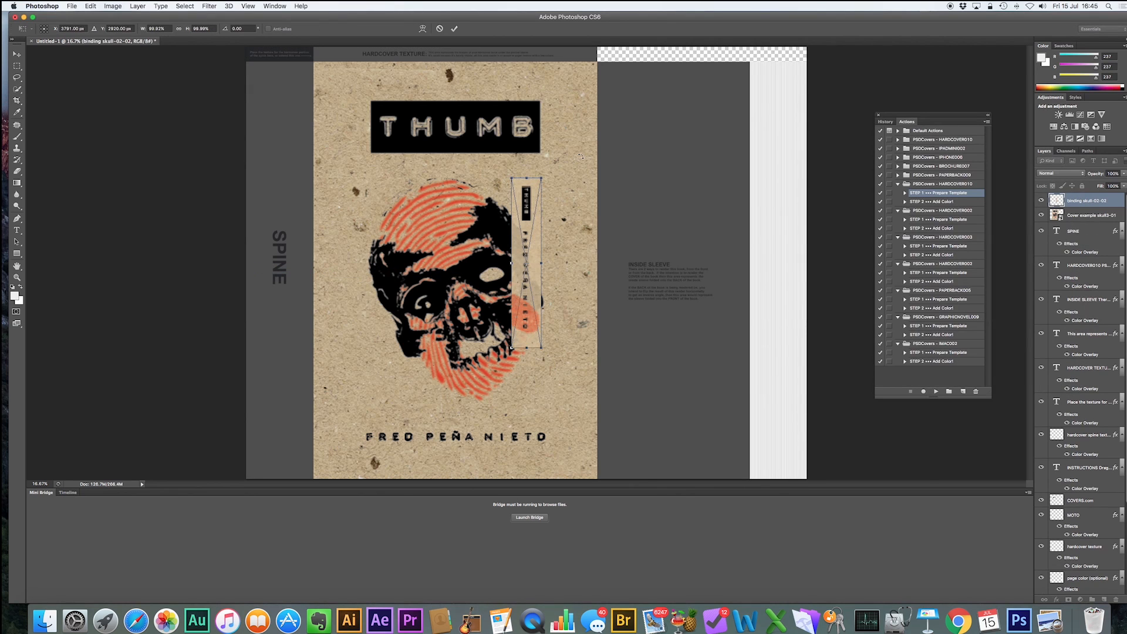
left_click_drag(512, 178, 249, 63)
left_click_drag(539, 348, 314, 480)
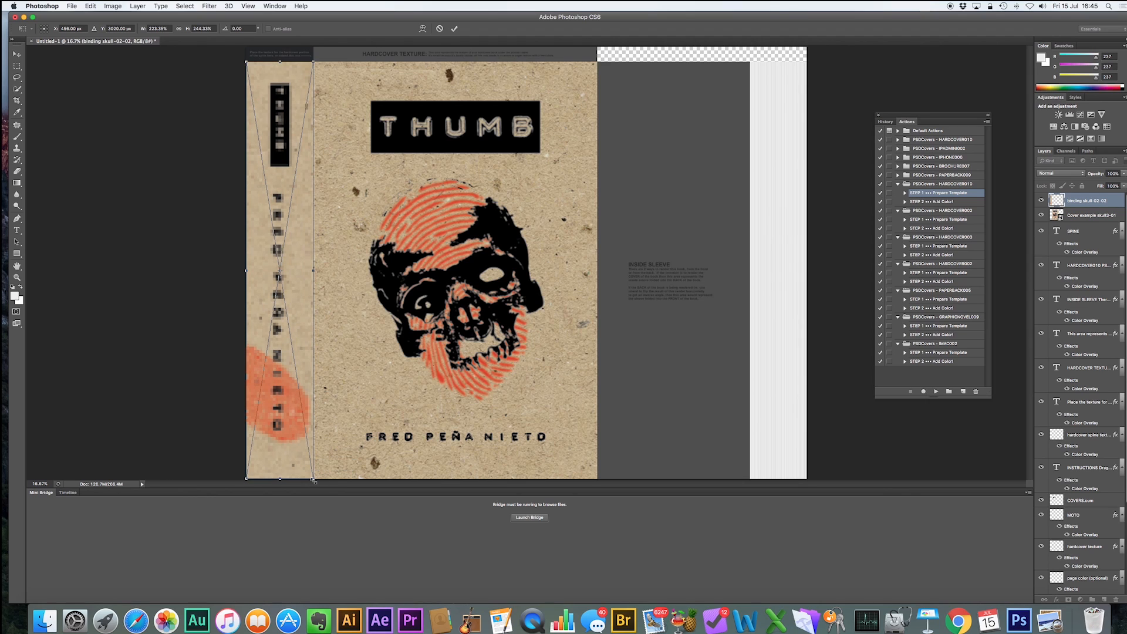
left_click(313, 61)
left_click(454, 29)
key("c")
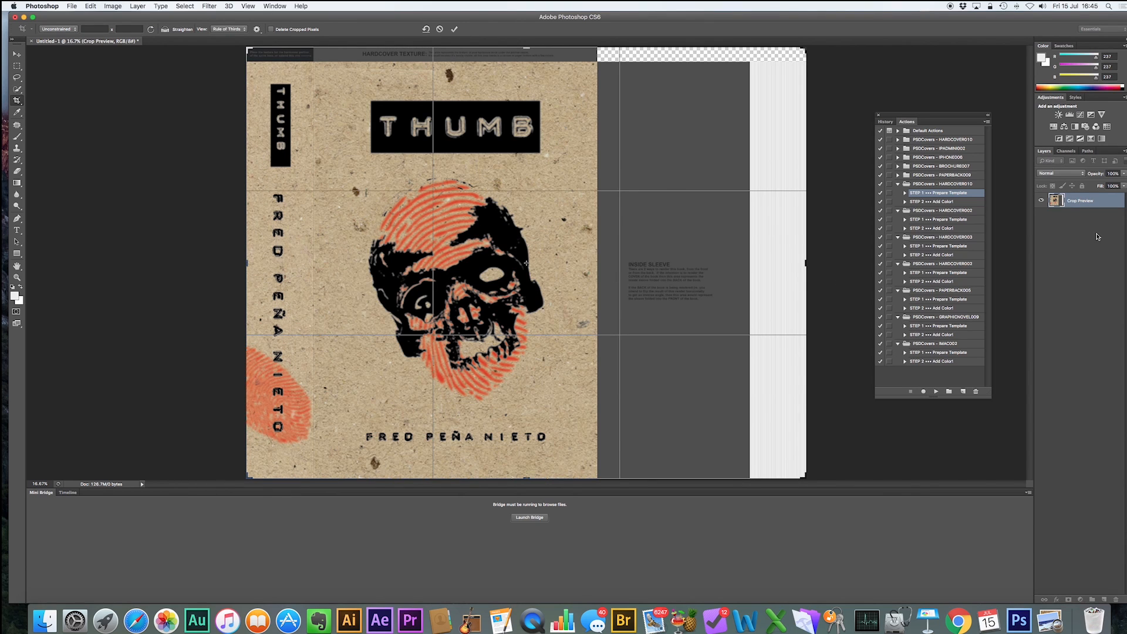
left_click(454, 29)
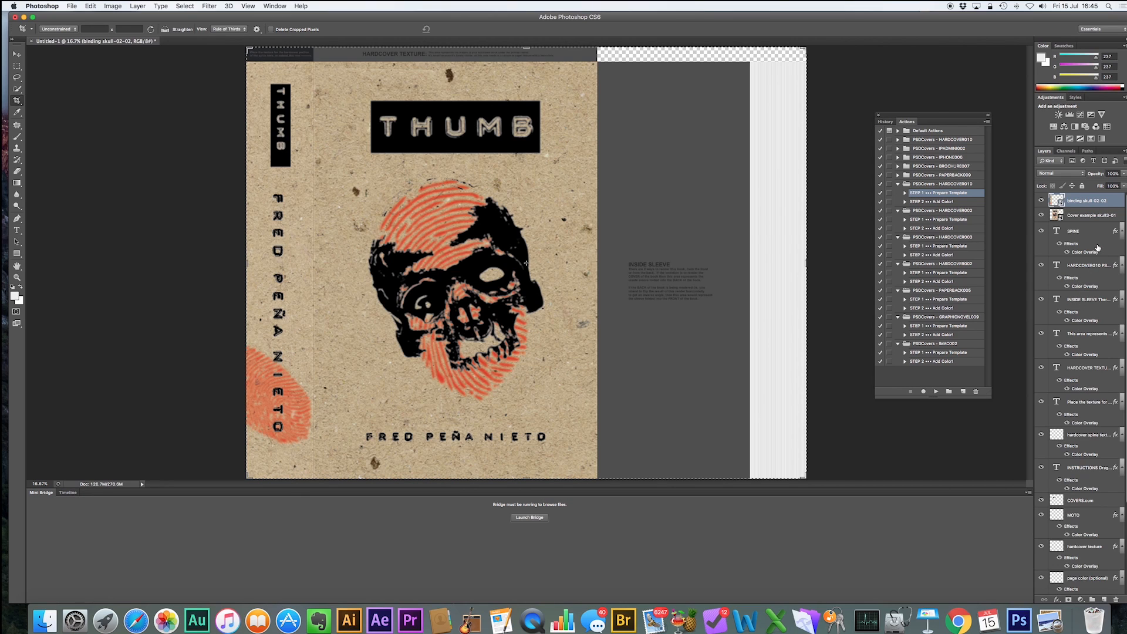
Run the STEP 2 Add Color1 action of the HARDCOVER010 set to build the mockup.
scroll(1079, 408, "down", 1)
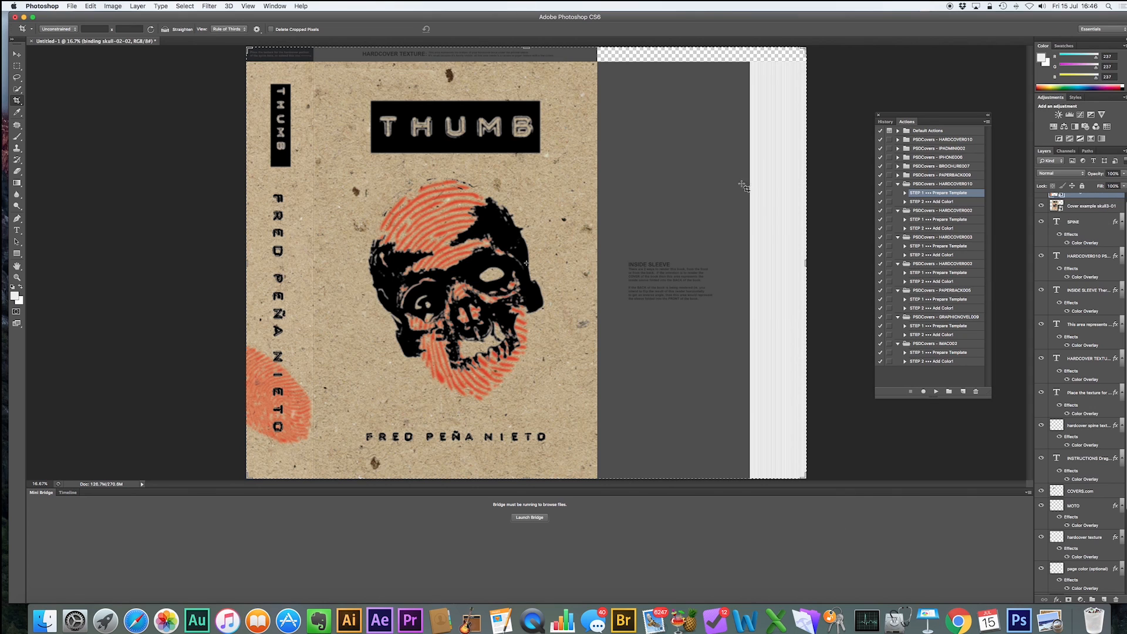
left_click(917, 201)
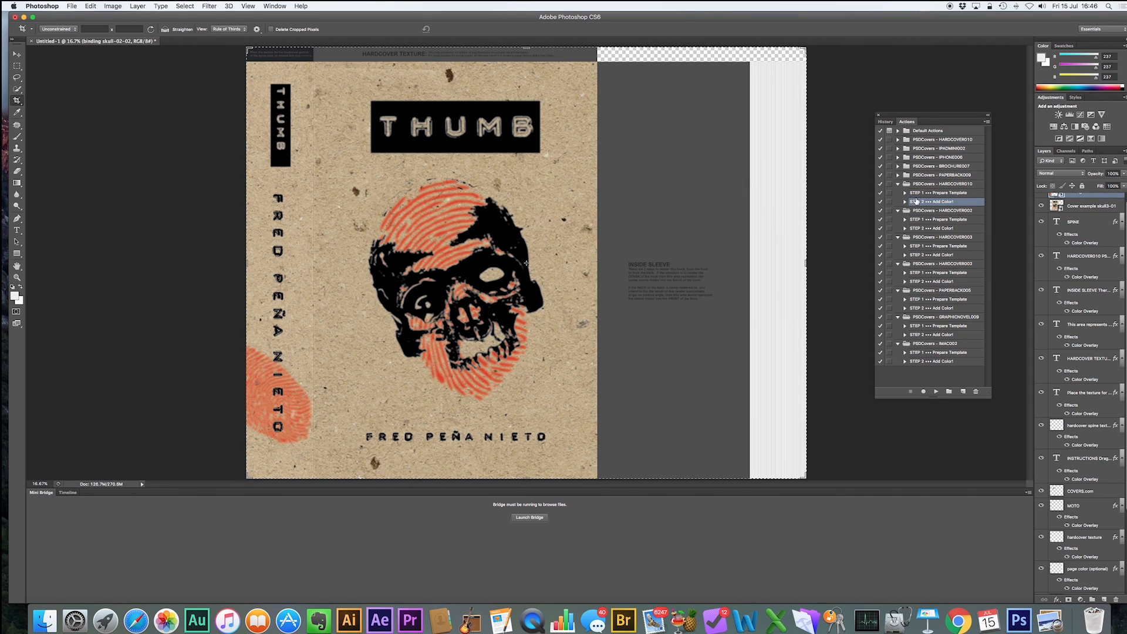
left_click(937, 392)
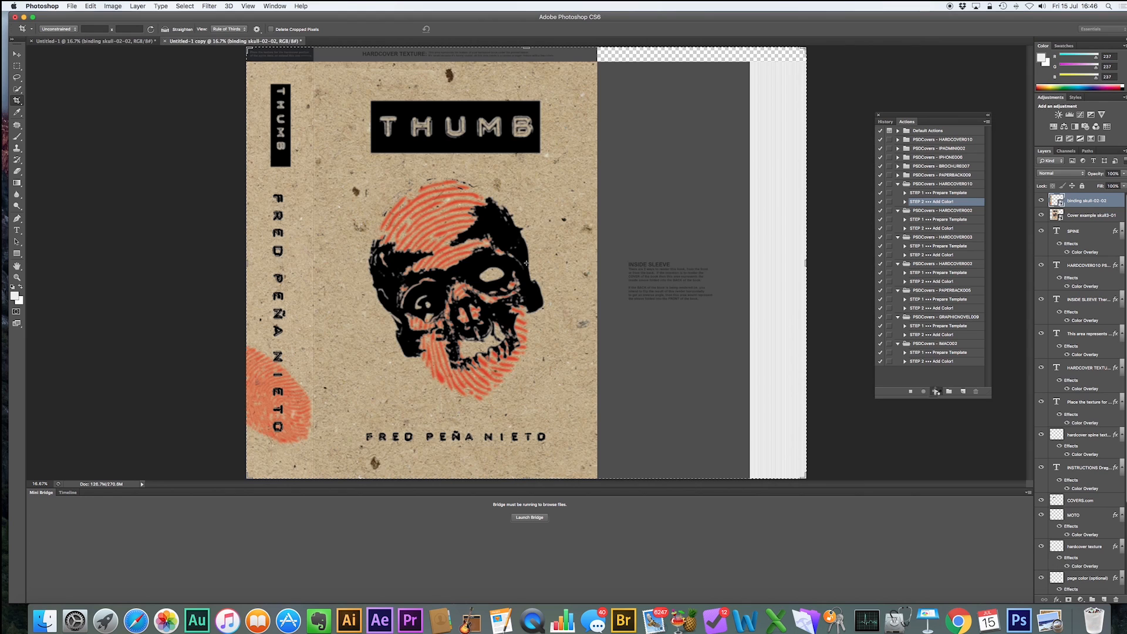